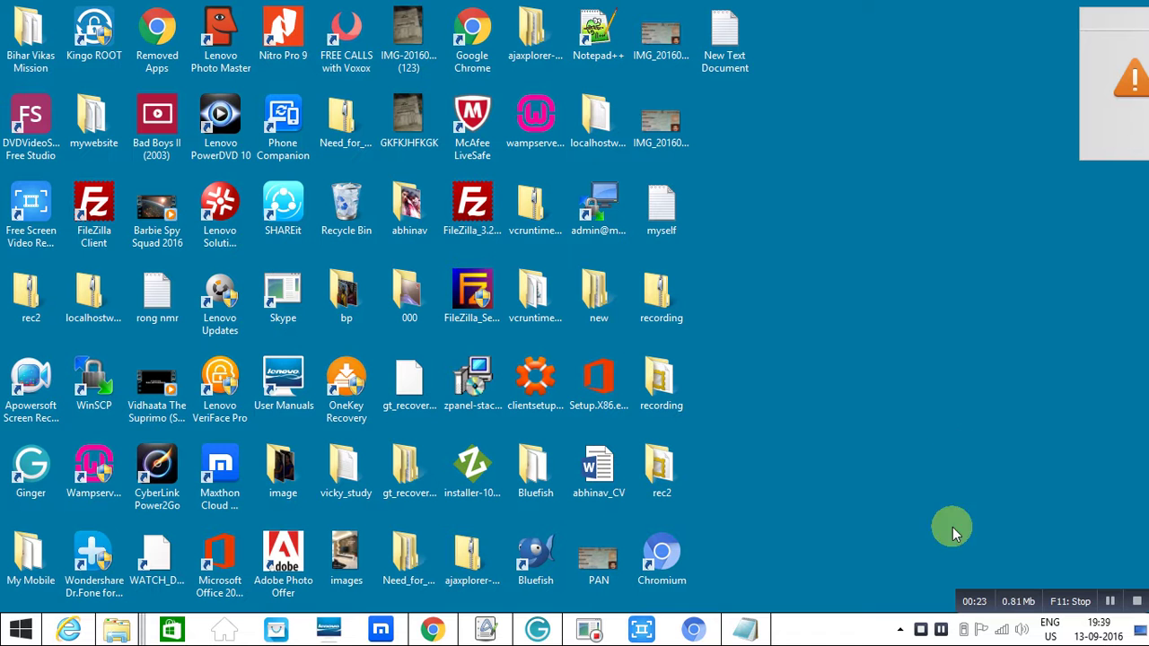
- Bring up the Notepad note 'create your own website in 10 mins.', then return to the Gmail inbox
left_click(745, 628)
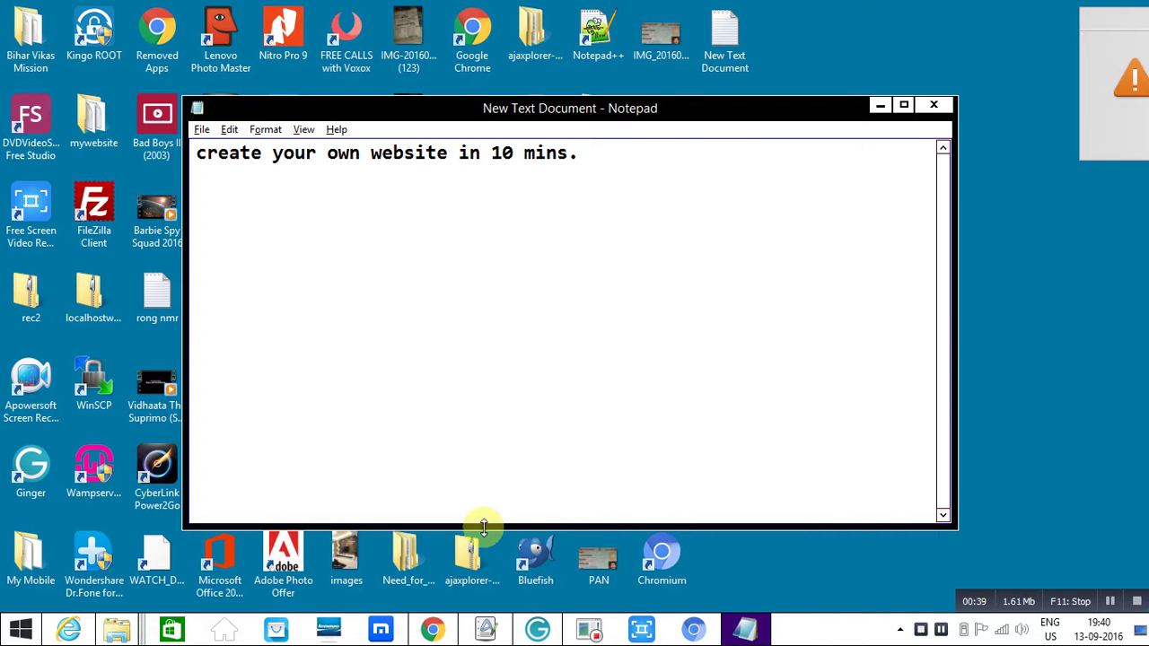
left_click(436, 626)
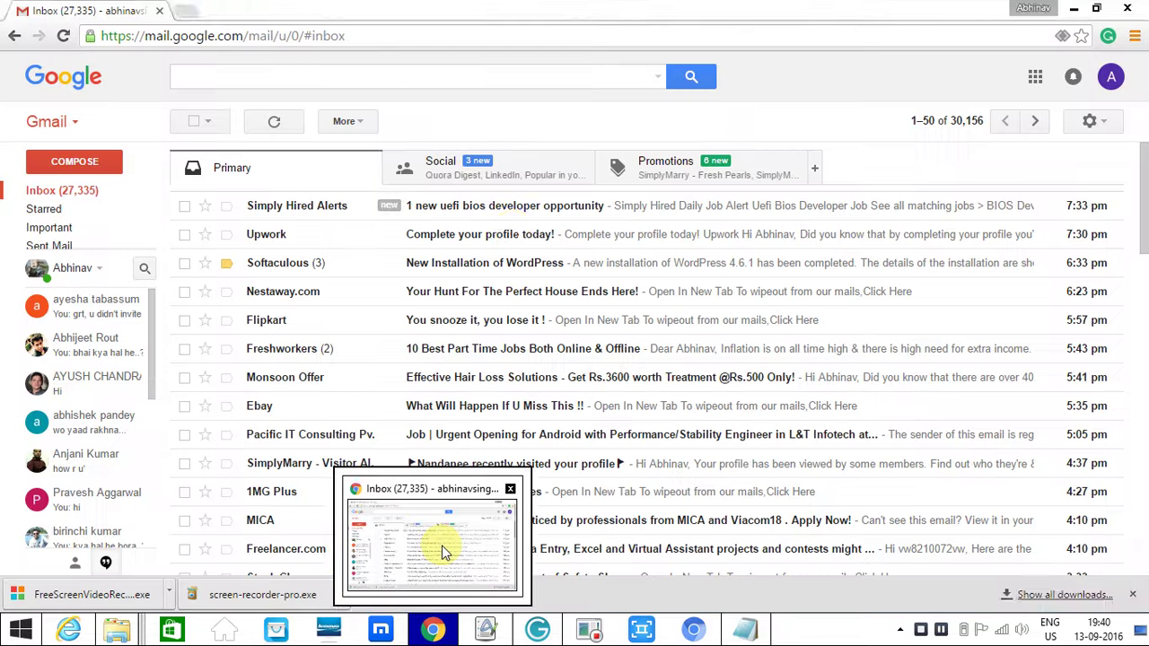
- Search Google for 'byethost' in a new Chrome tab
left_click(441, 546)
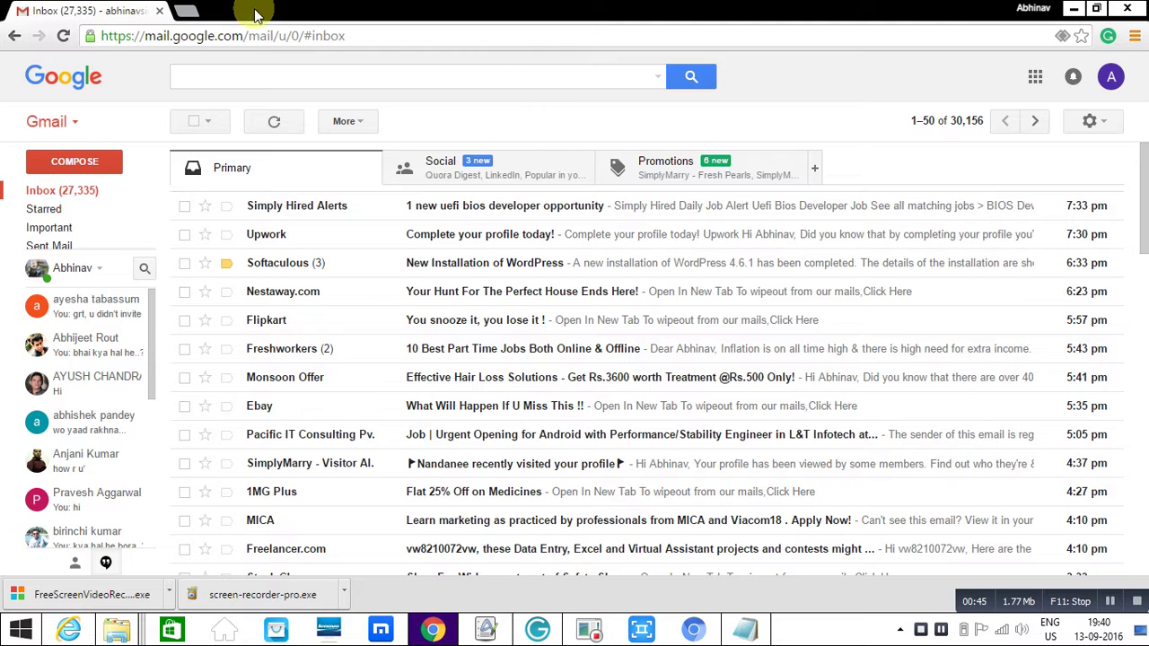
left_click(188, 11)
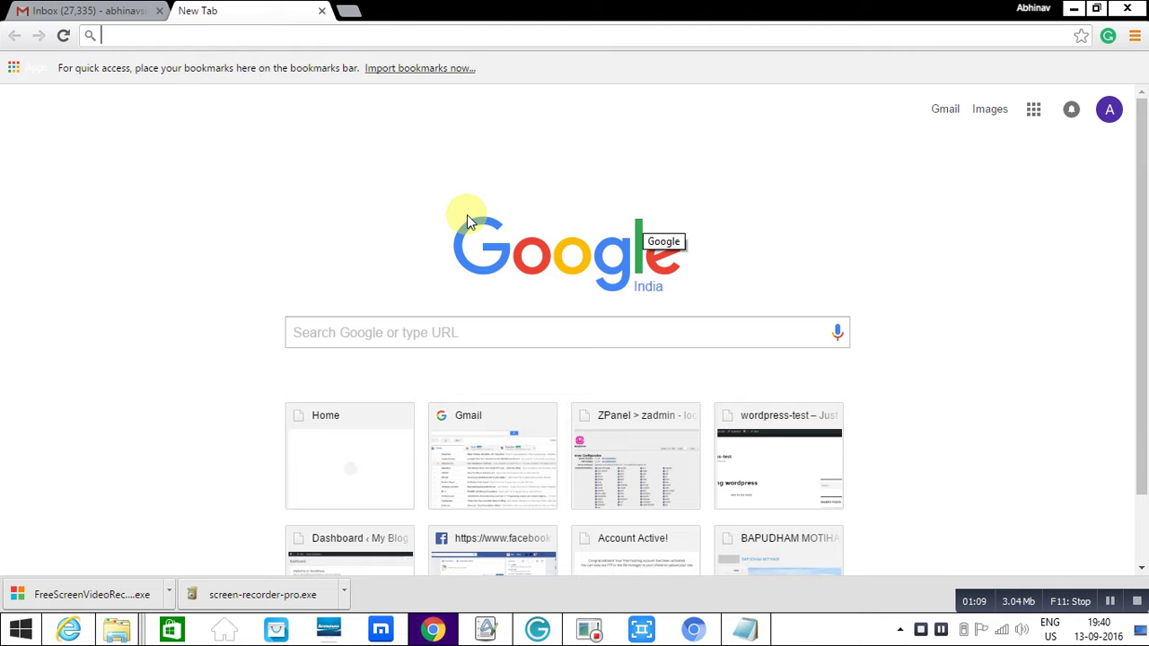
left_click(369, 326)
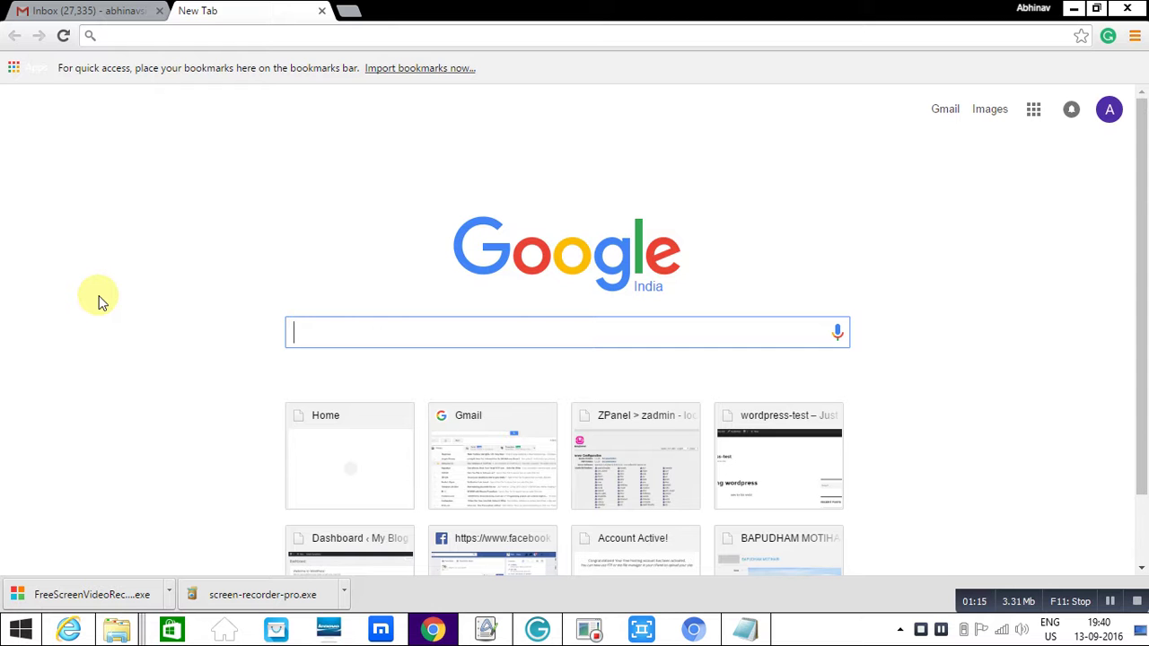
type("byethost")
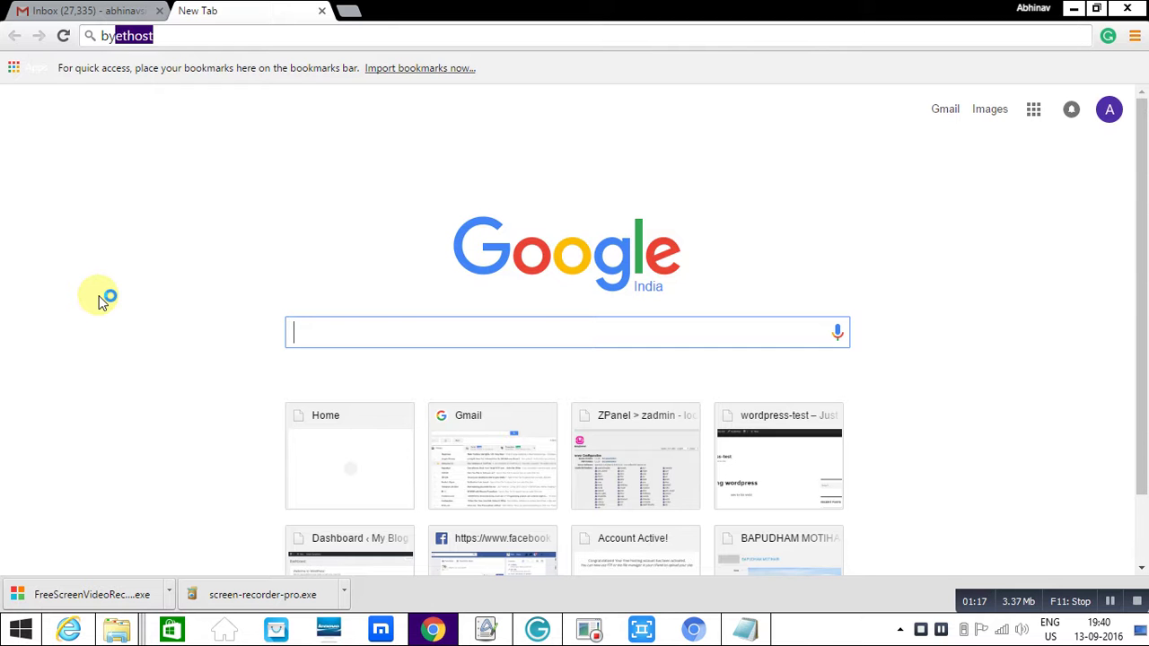
key("Return")
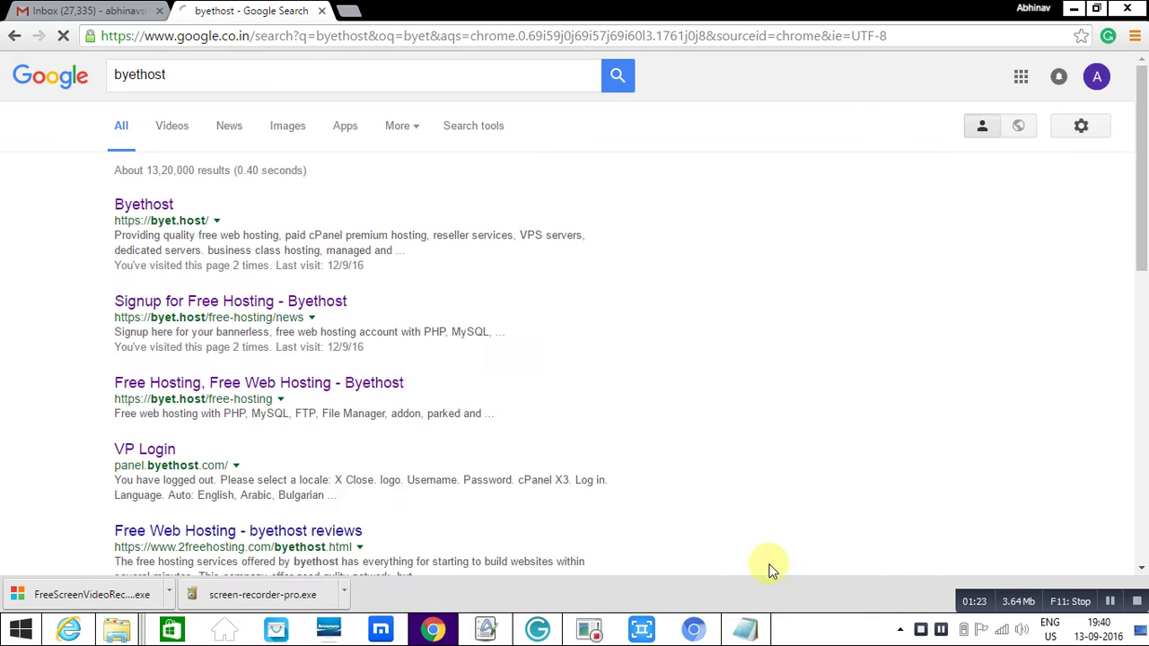
left_click(743, 629)
- Add the line 'search for byethost...' to the note and switch back to the search results
key("Return")
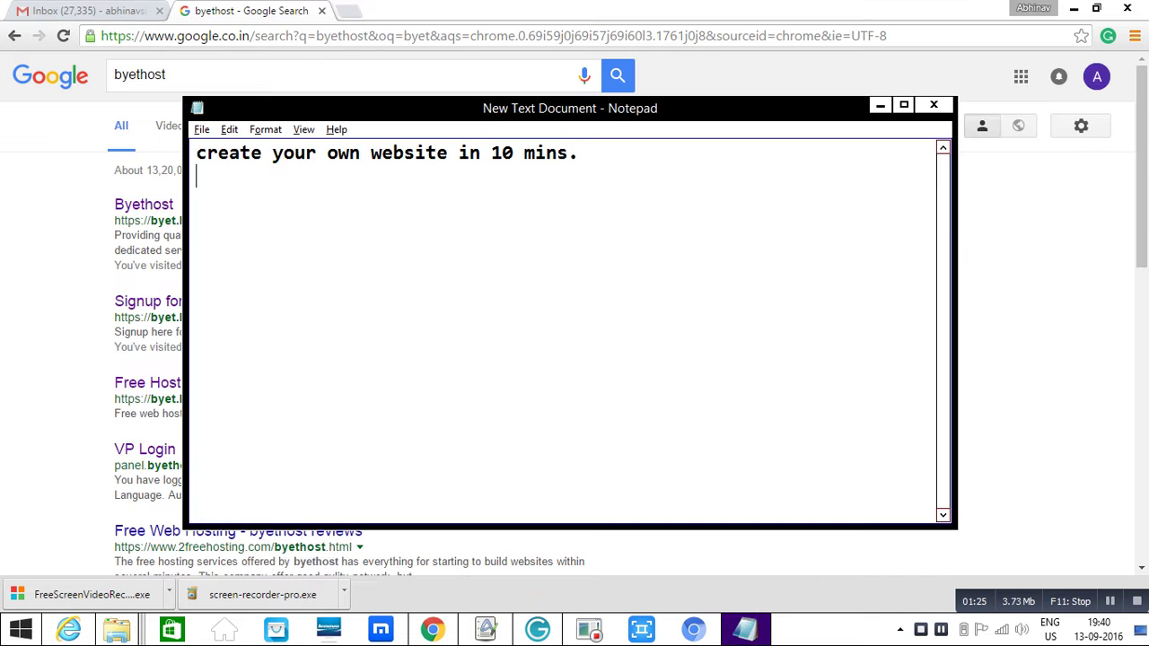
type("searc")
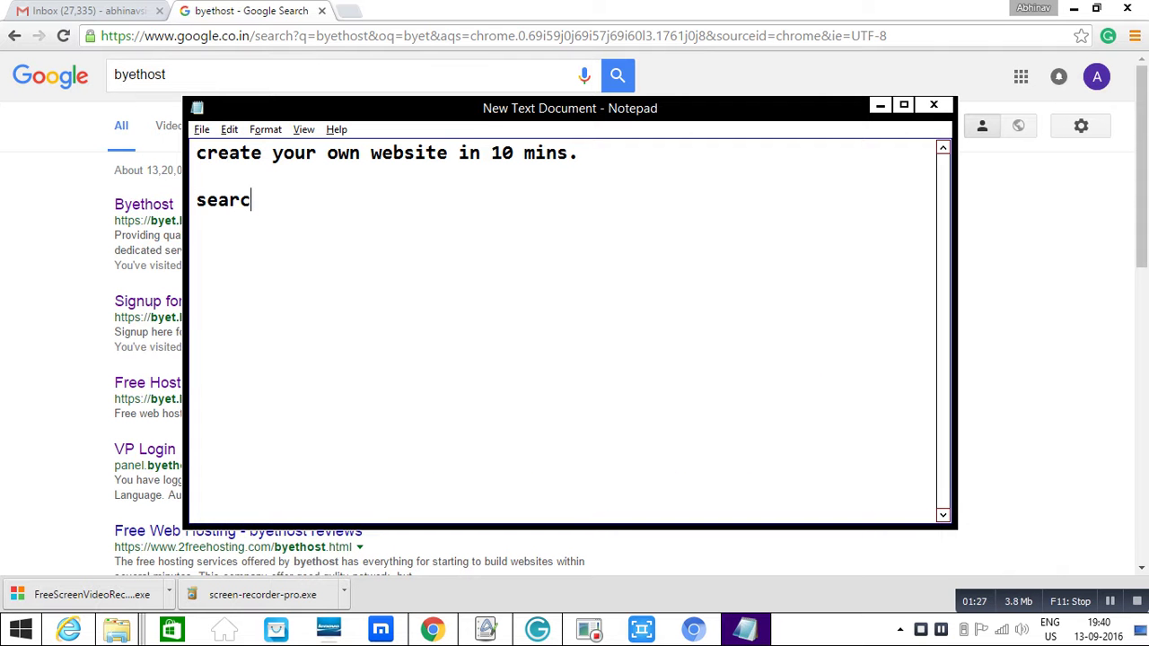
type("h for by")
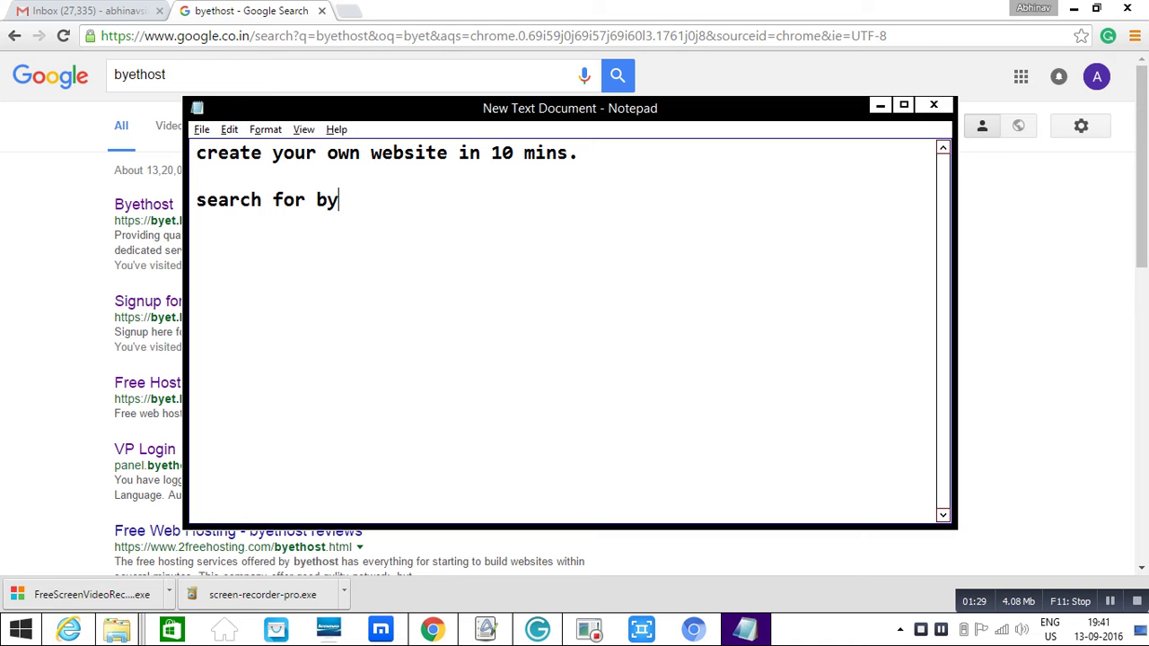
type("ethost")
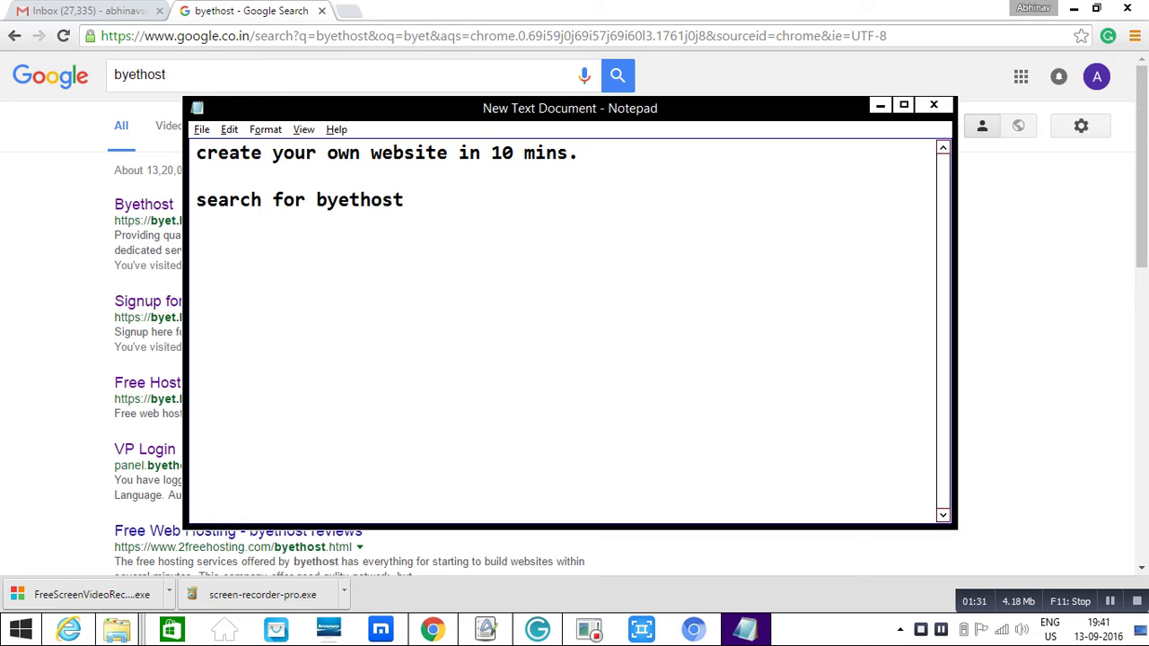
type("...")
key("alt+Tab")
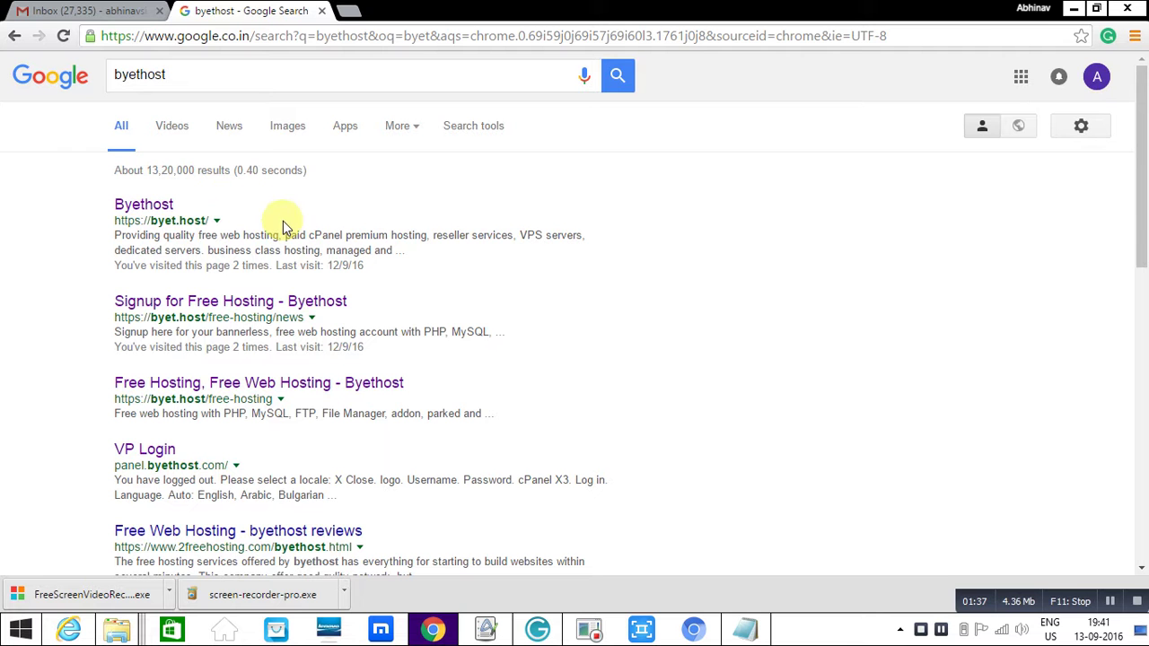
- Open the Byethost result in its own tab and go to the Signup for Free Hosting page
middle_click(150, 206)
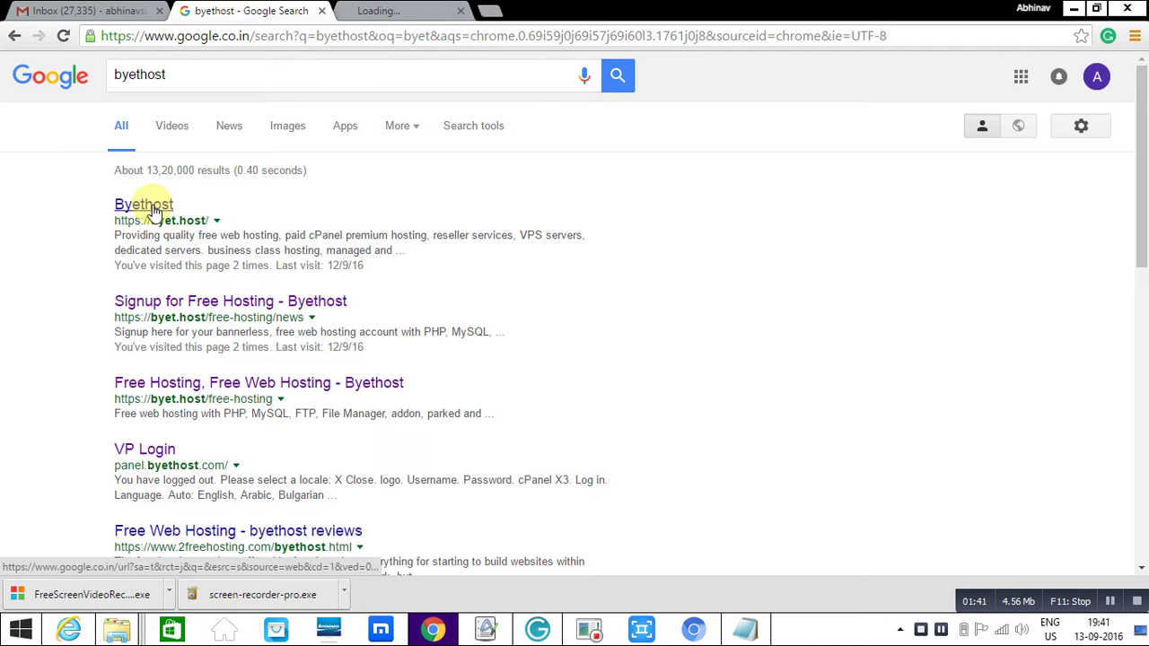
left_click(436, 11)
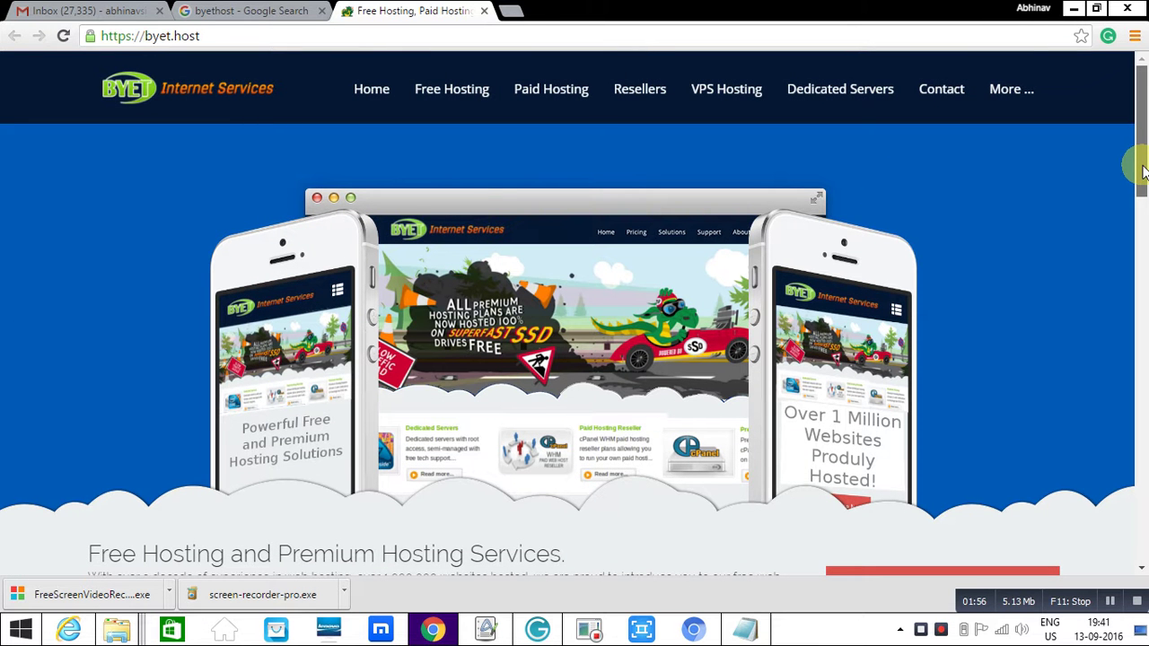
left_click_drag(1142, 176, 1142, 228)
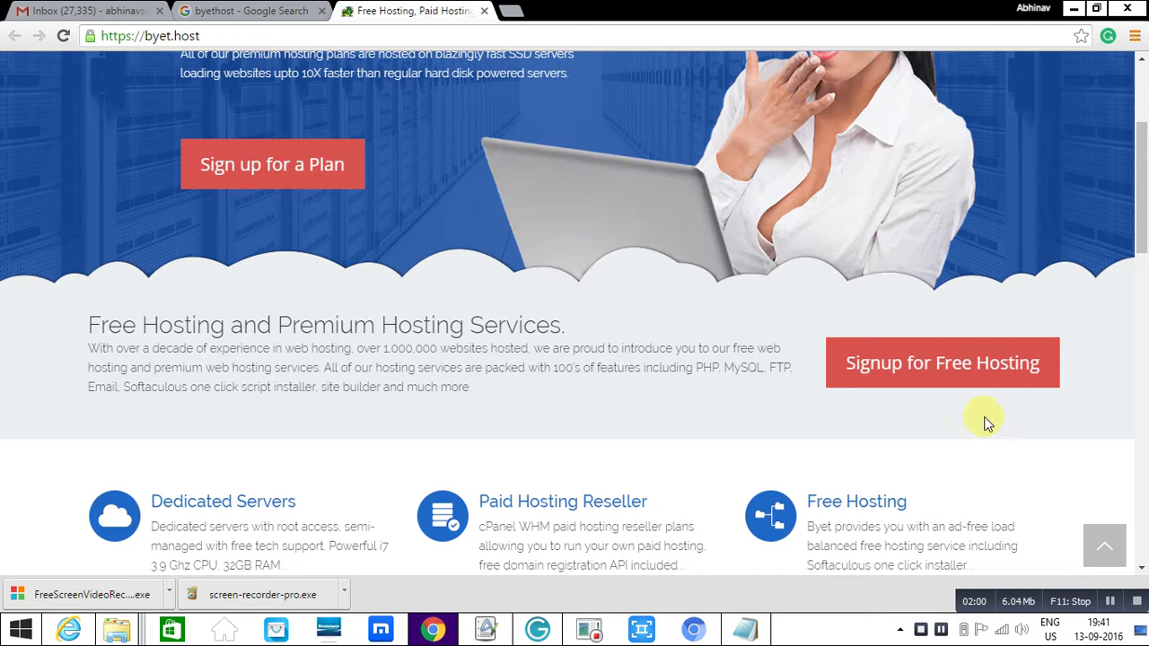
left_click(967, 363)
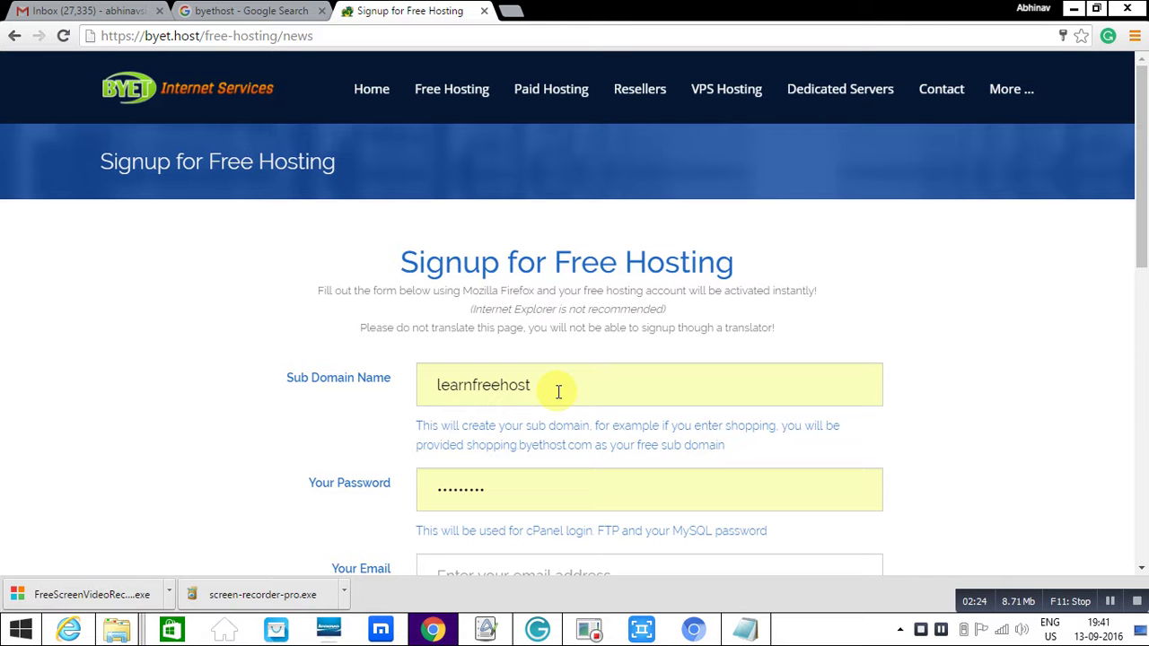
- Replace the sub domain name with 'justbuildyourweb'
left_click_drag(557, 391, 411, 398)
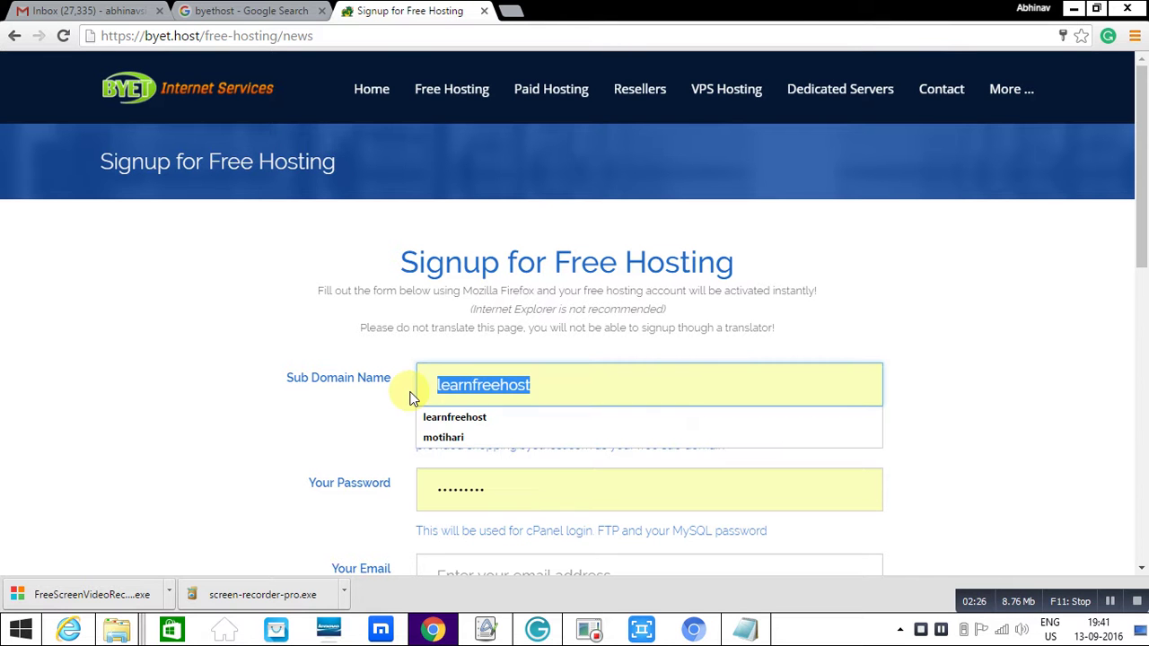
type("ju")
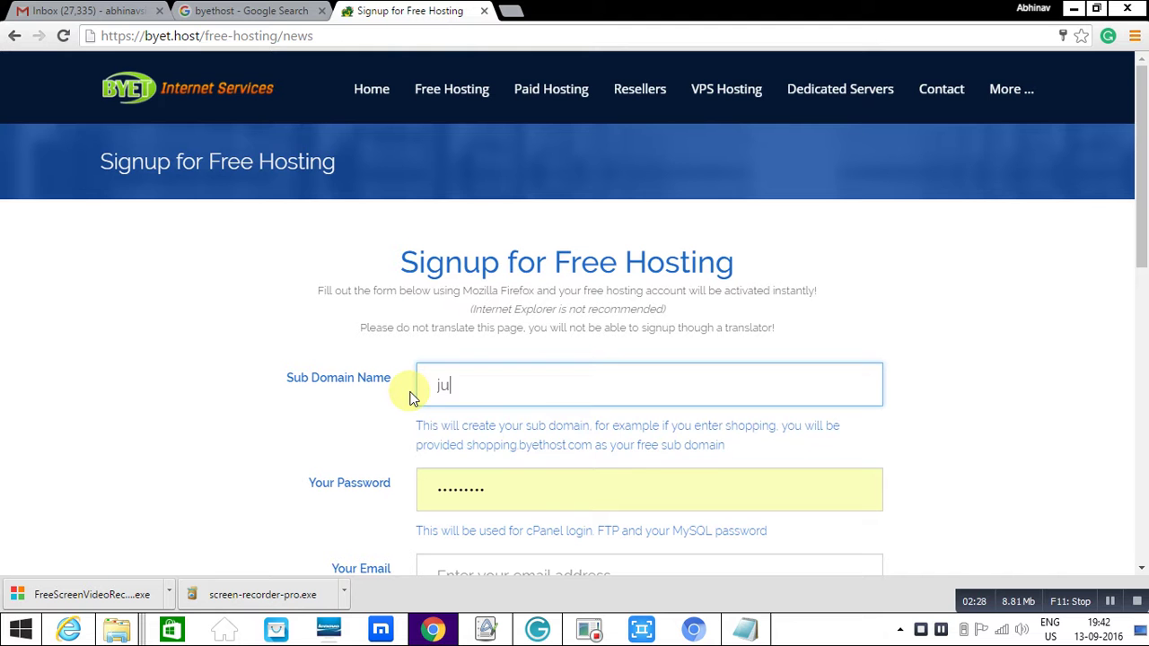
type("stbuils")
key("BackSpace")
type("d")
left_click_drag(1143, 244, 1132, 285)
type("yourweb")
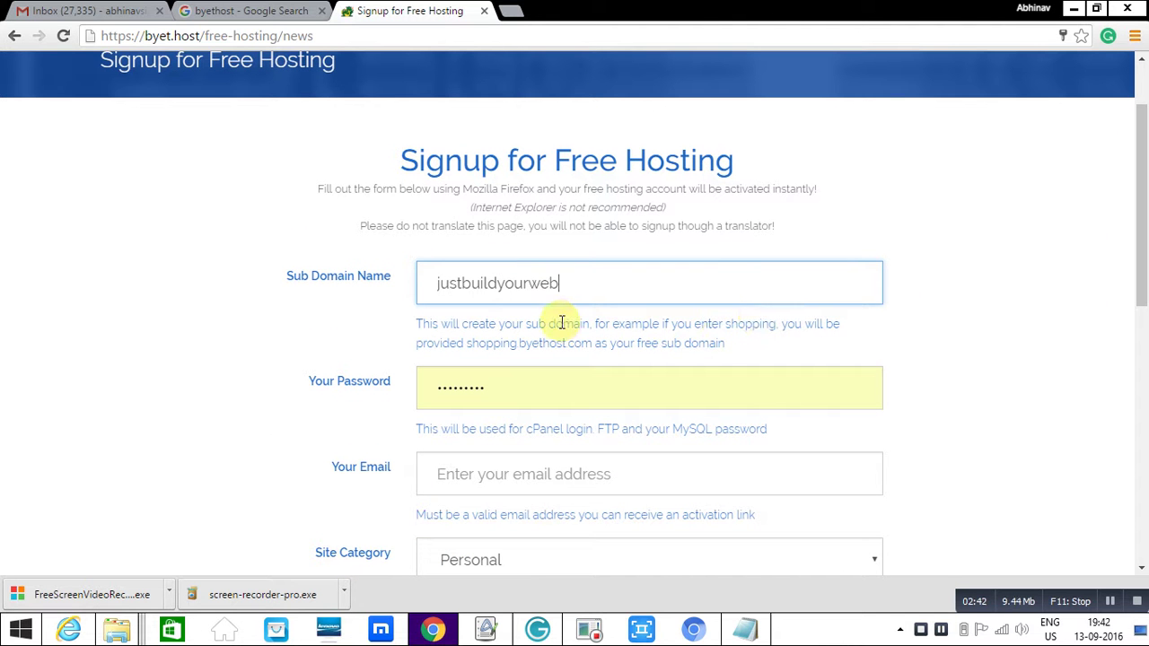
- Enter a new account password and fill in the e-mail address from Chrome's autofill suggestion
left_click(487, 386)
left_click(350, 386)
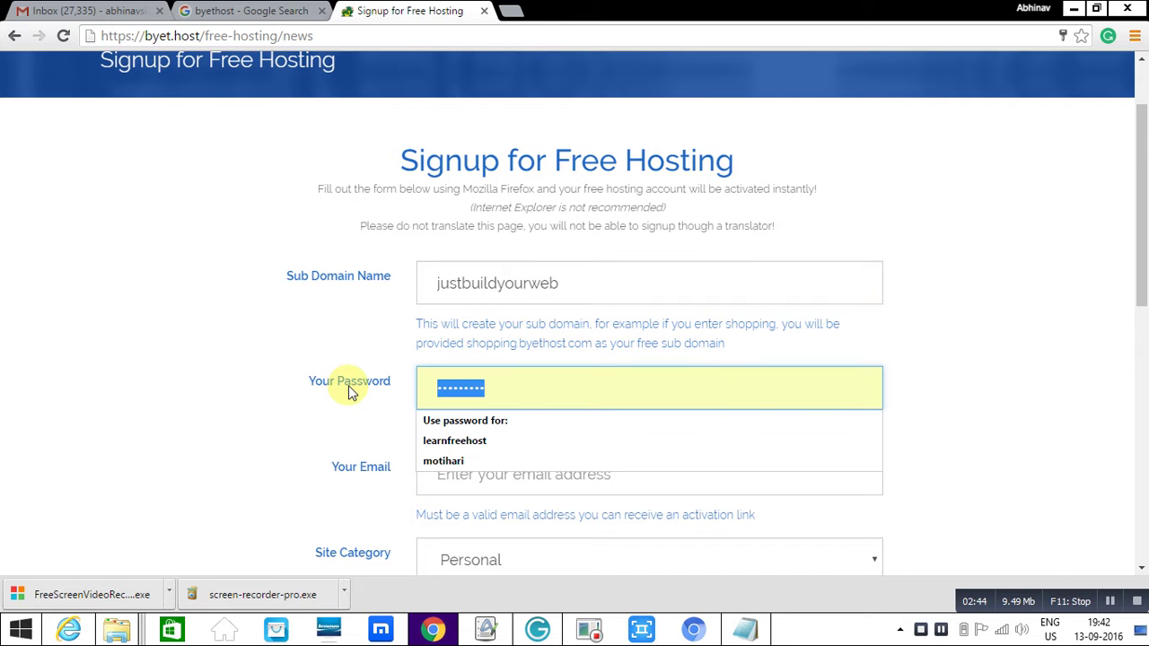
type("abc12345")
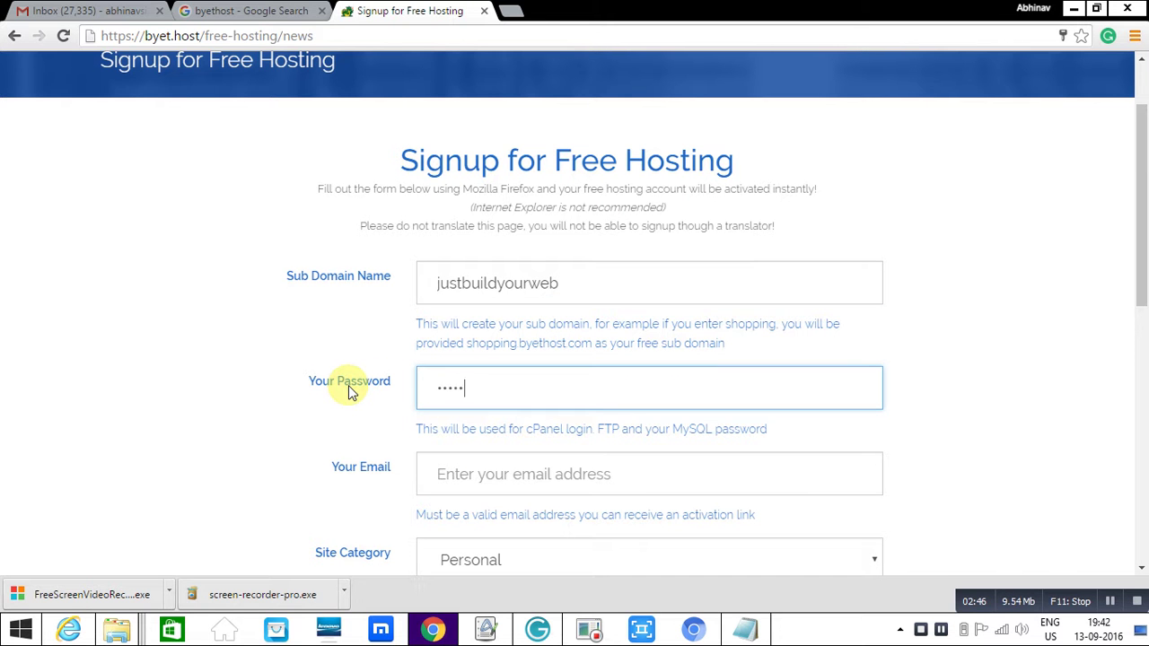
type("6")
left_click_drag(1138, 251, 1137, 323)
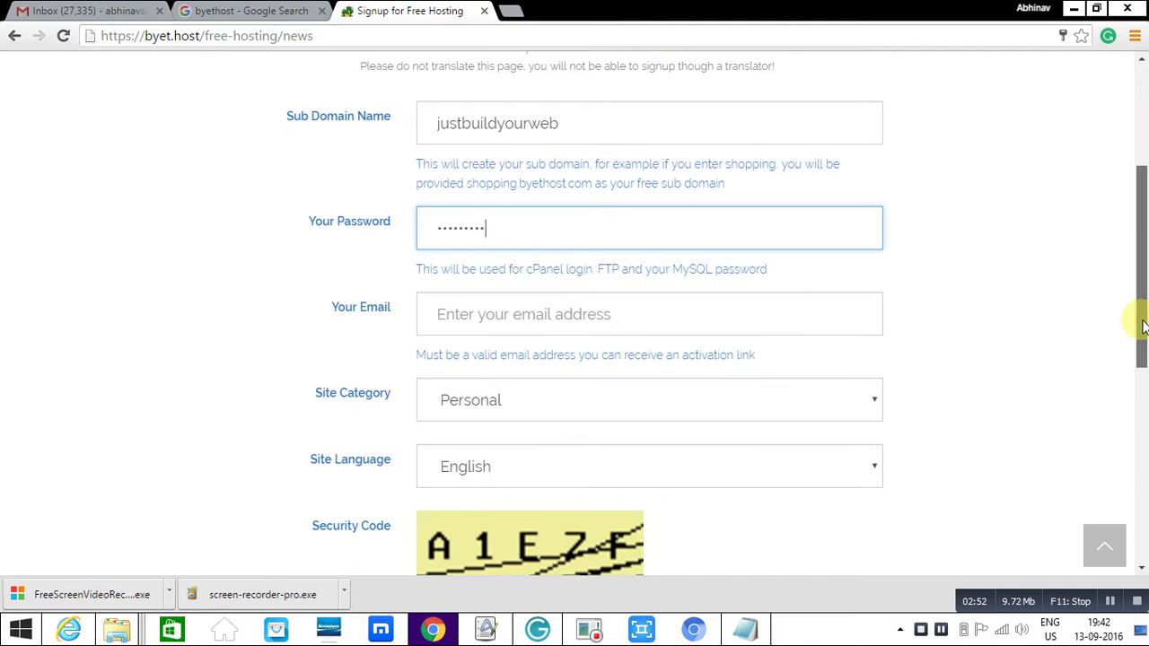
left_click(631, 320)
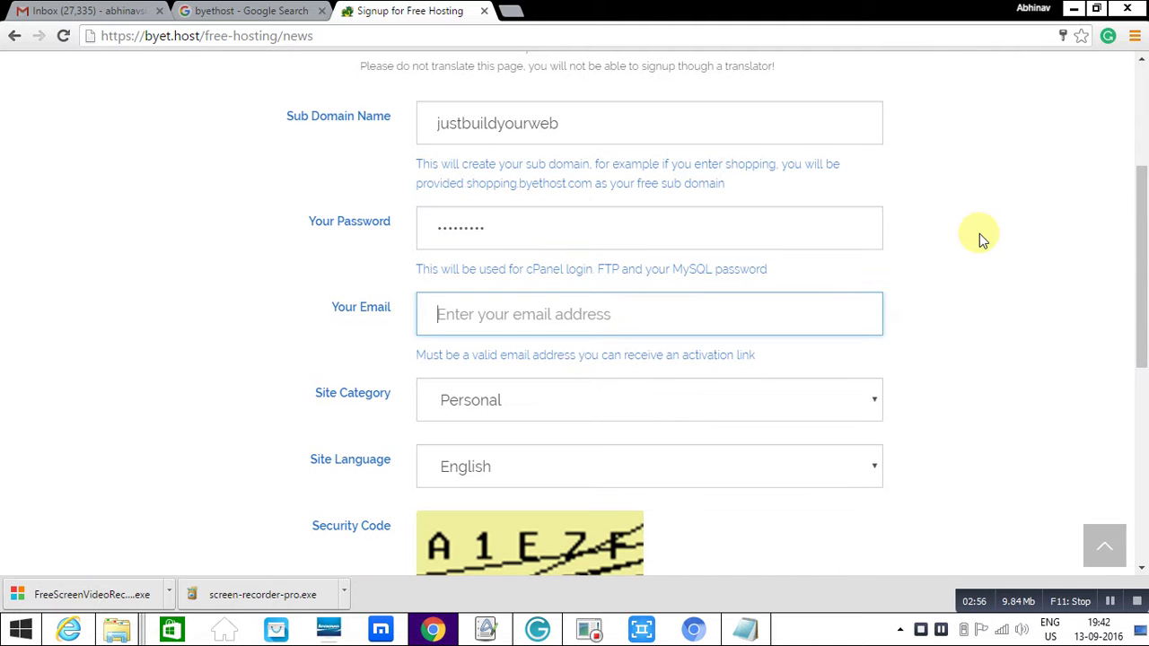
type("abh")
key("Down")
key("Return")
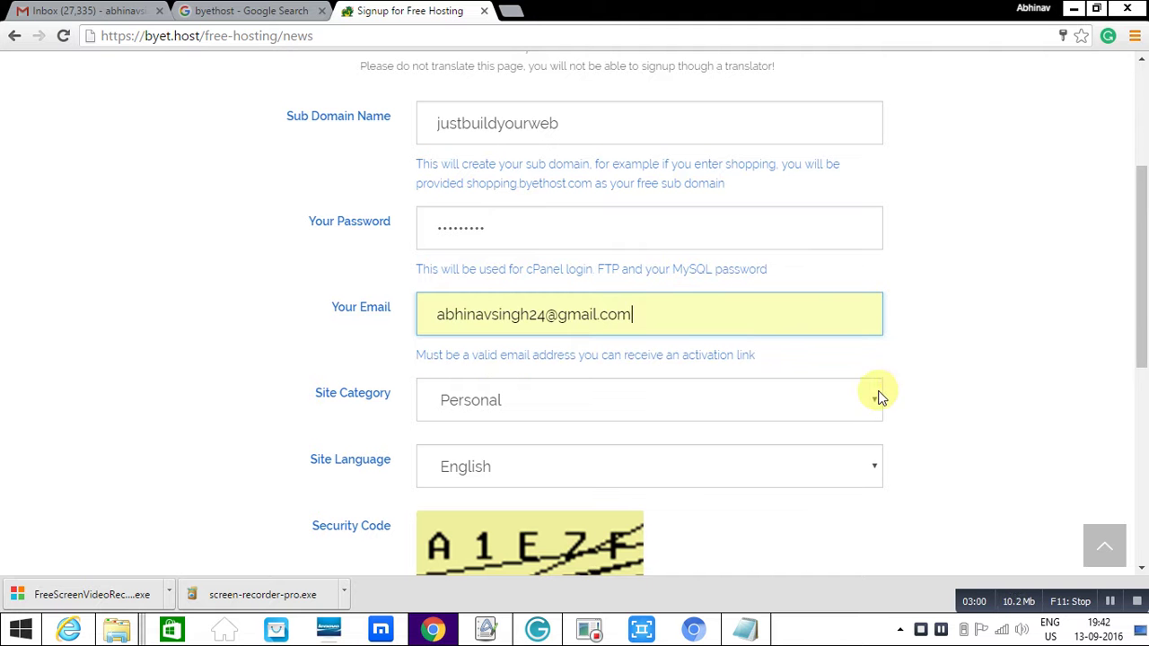
left_click_drag(1146, 307, 1141, 384)
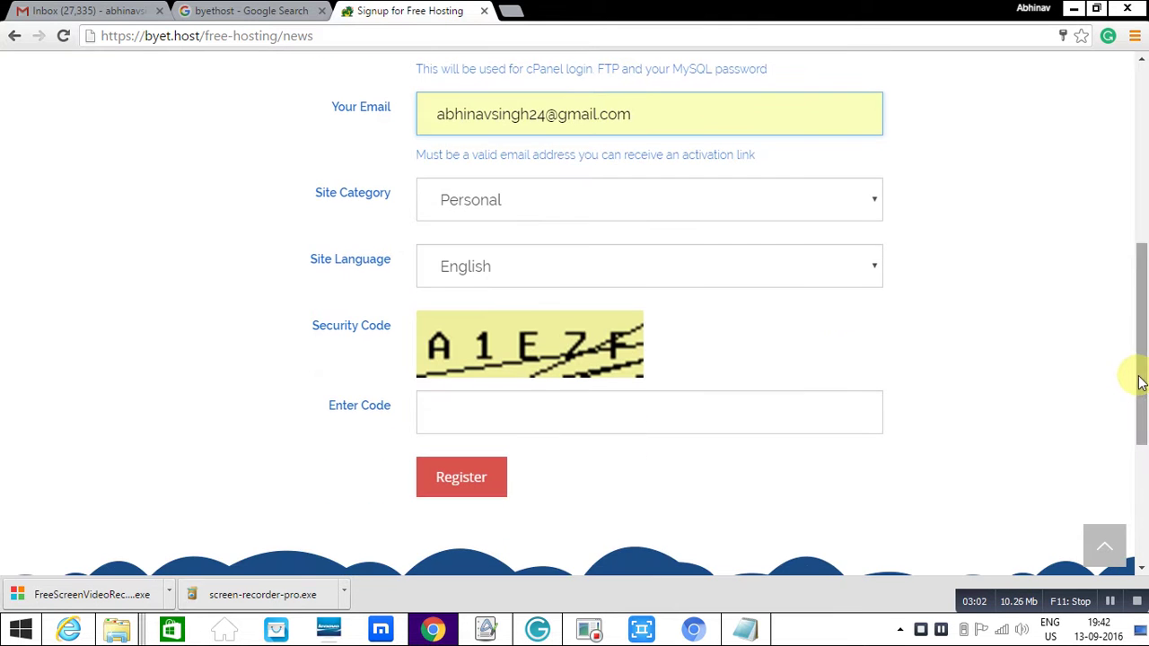
- Keep the Personal site category, enter the captcha security code, and submit the registration
left_click(871, 213)
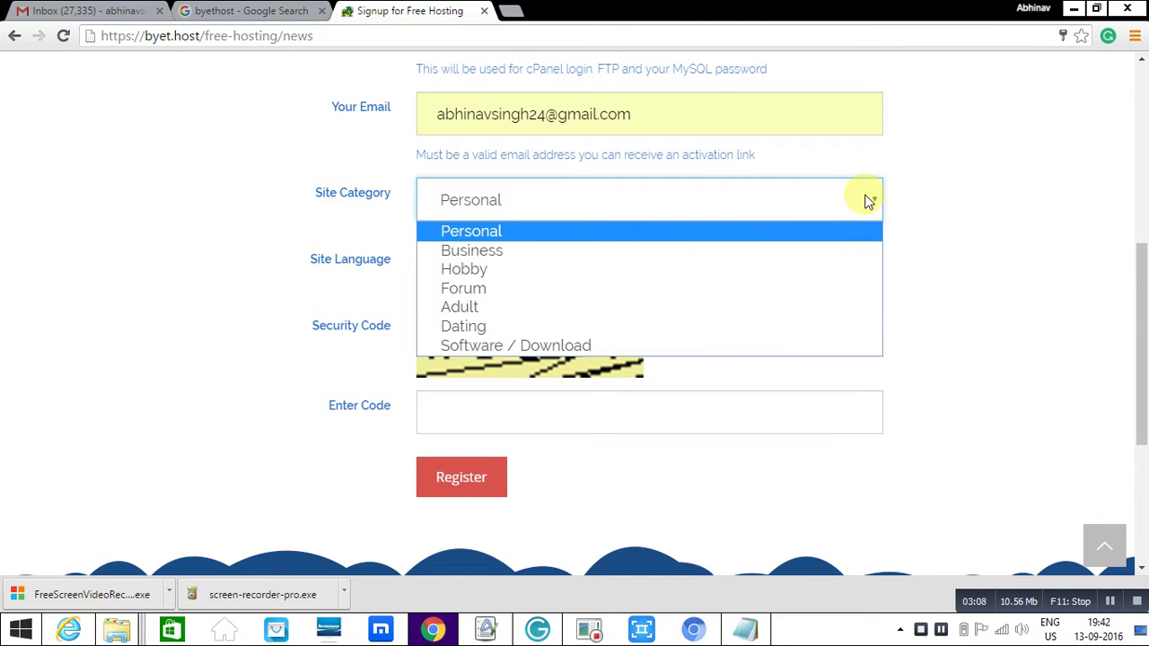
left_click(996, 261)
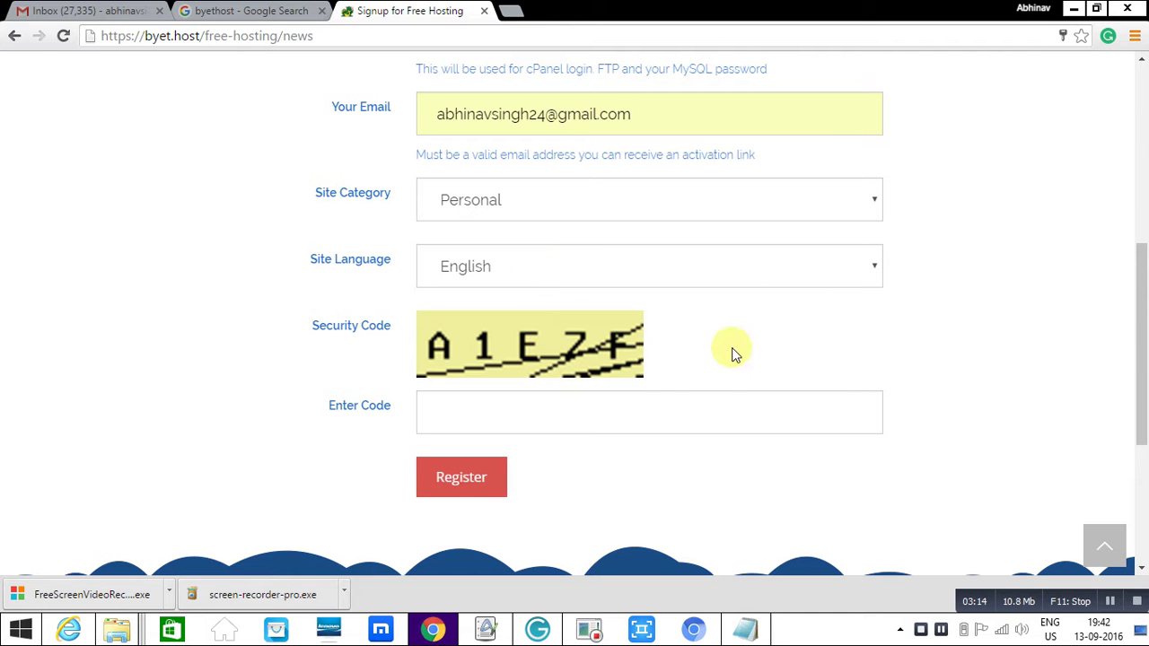
left_click(644, 419)
type("A")
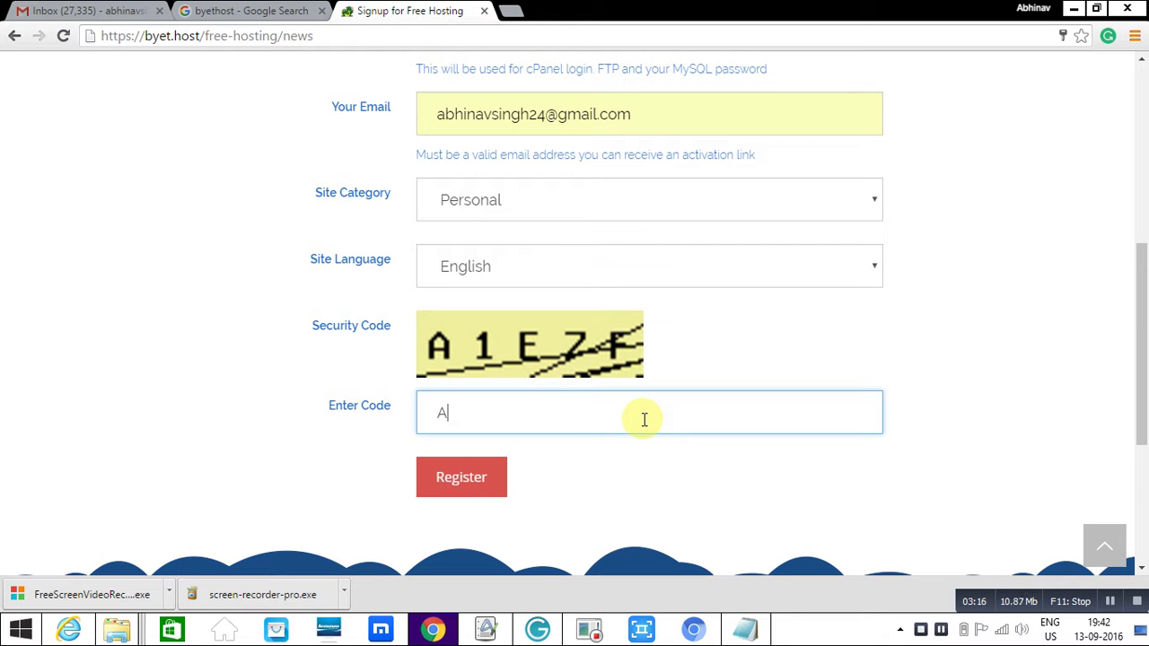
type("1E7F")
left_click(461, 482)
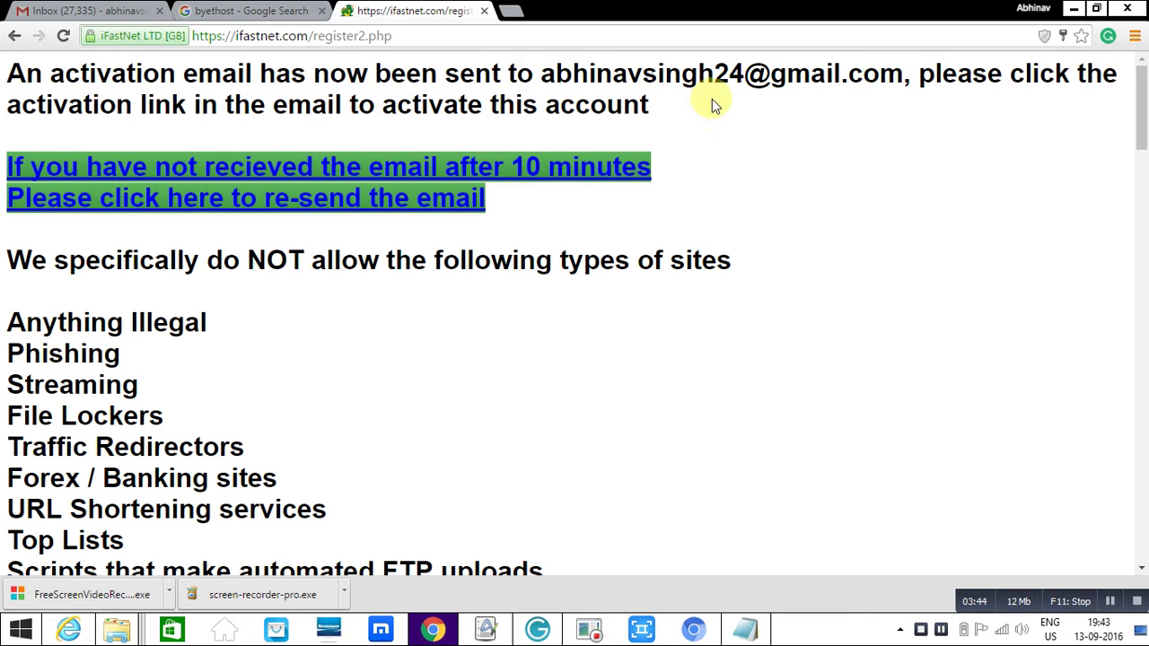
- Open the 'Action required to activate hosting account' email from Gmail's Spam folder and follow its activation link
left_click(89, 12)
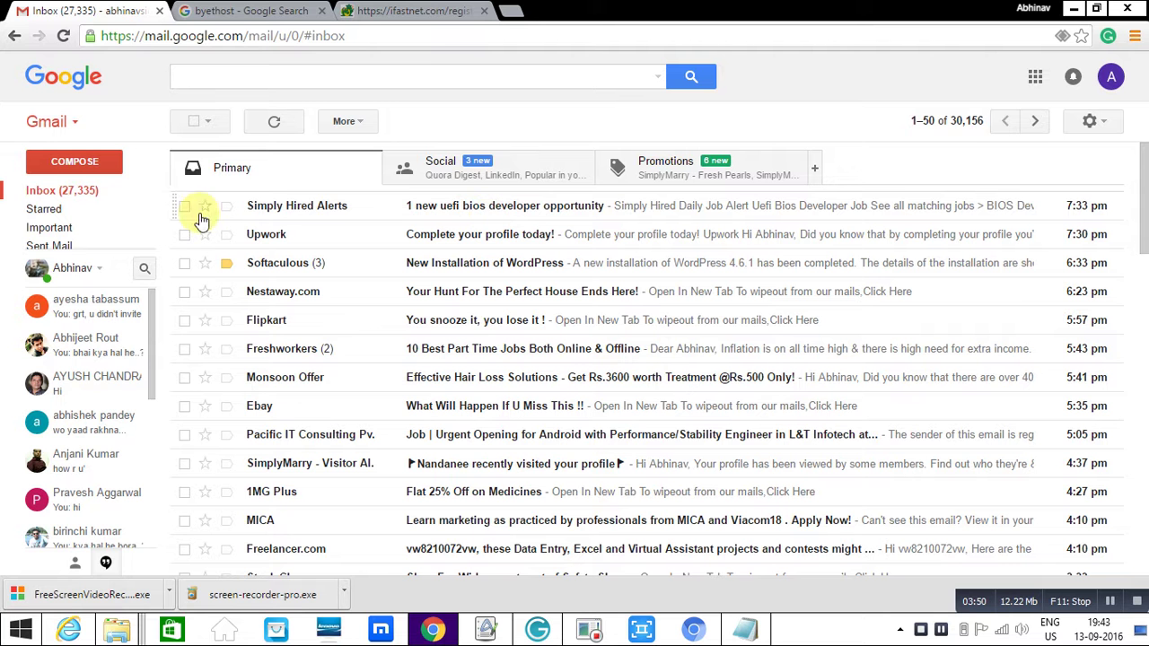
mouse_move(45, 239)
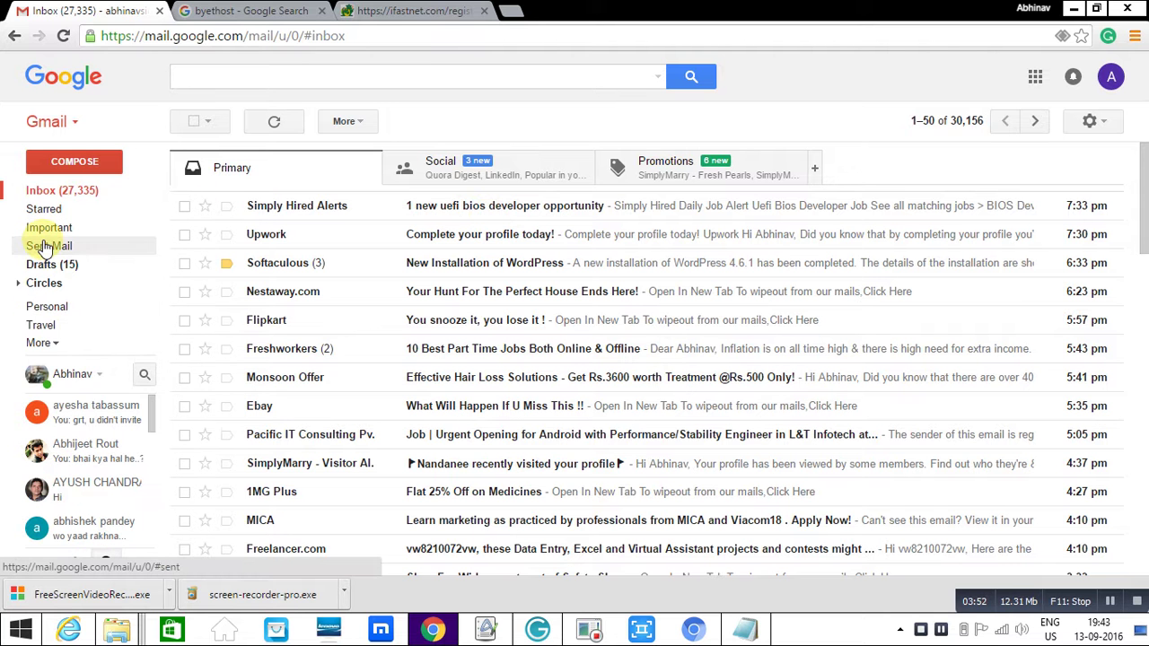
left_click(50, 341)
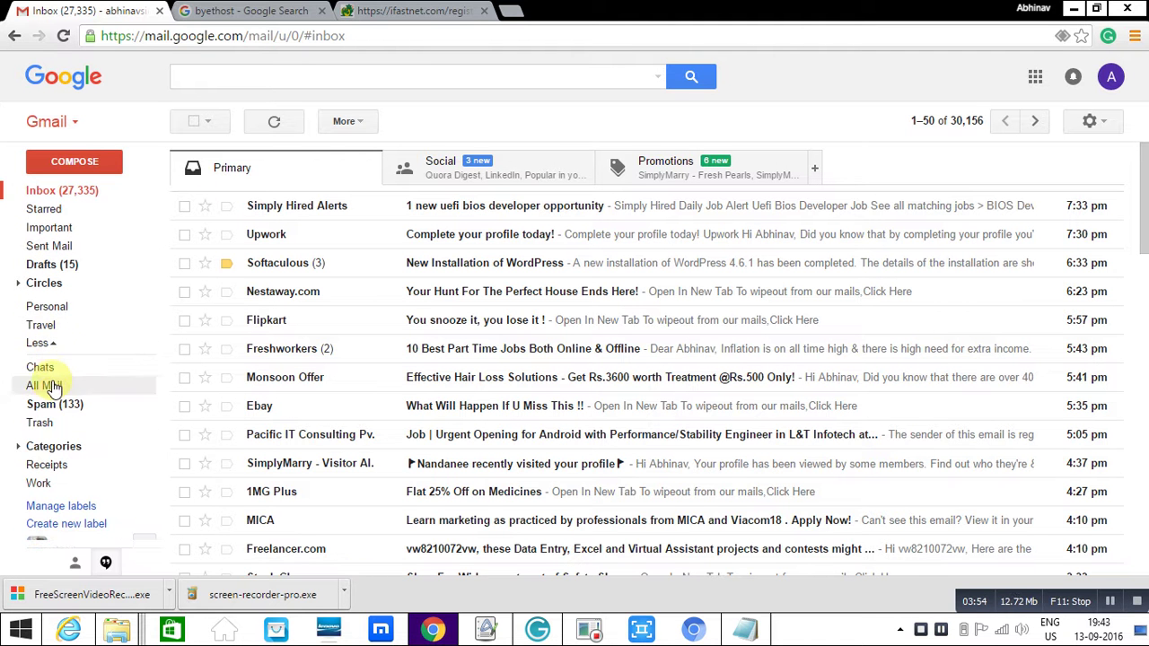
left_click(54, 404)
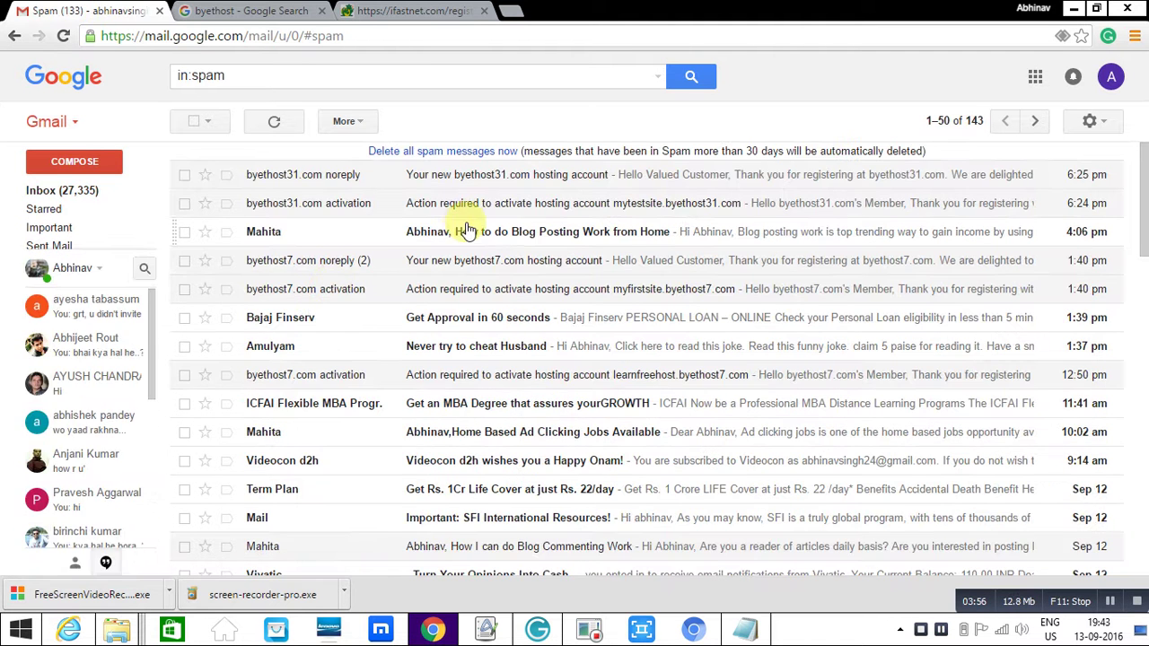
left_click(283, 126)
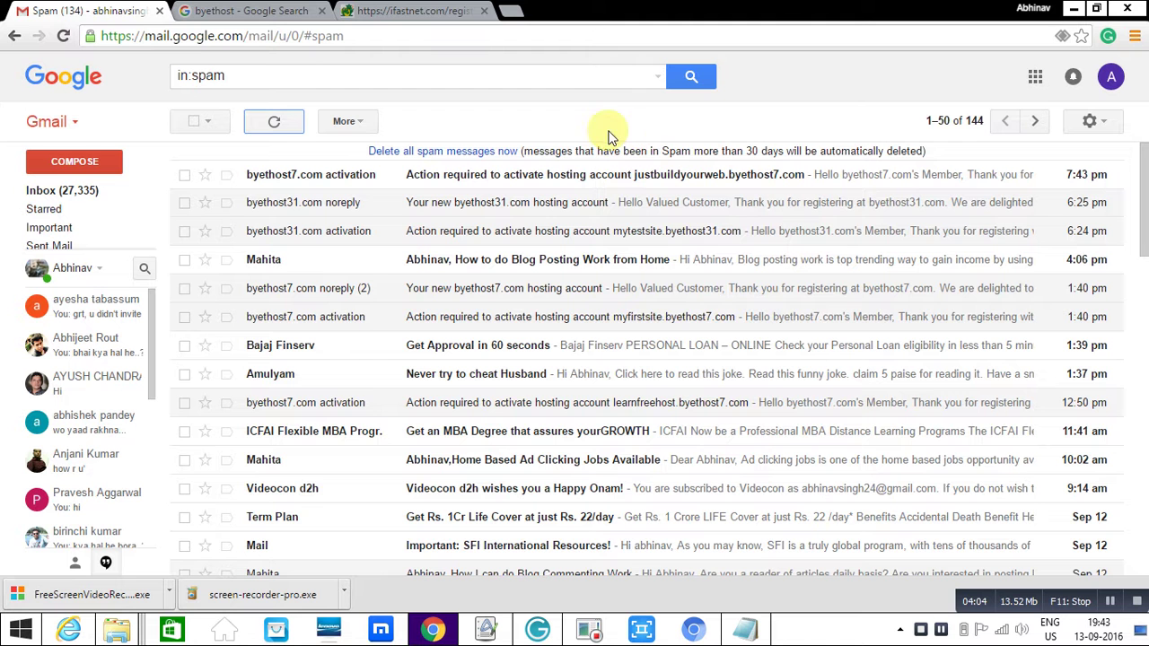
left_click(567, 176)
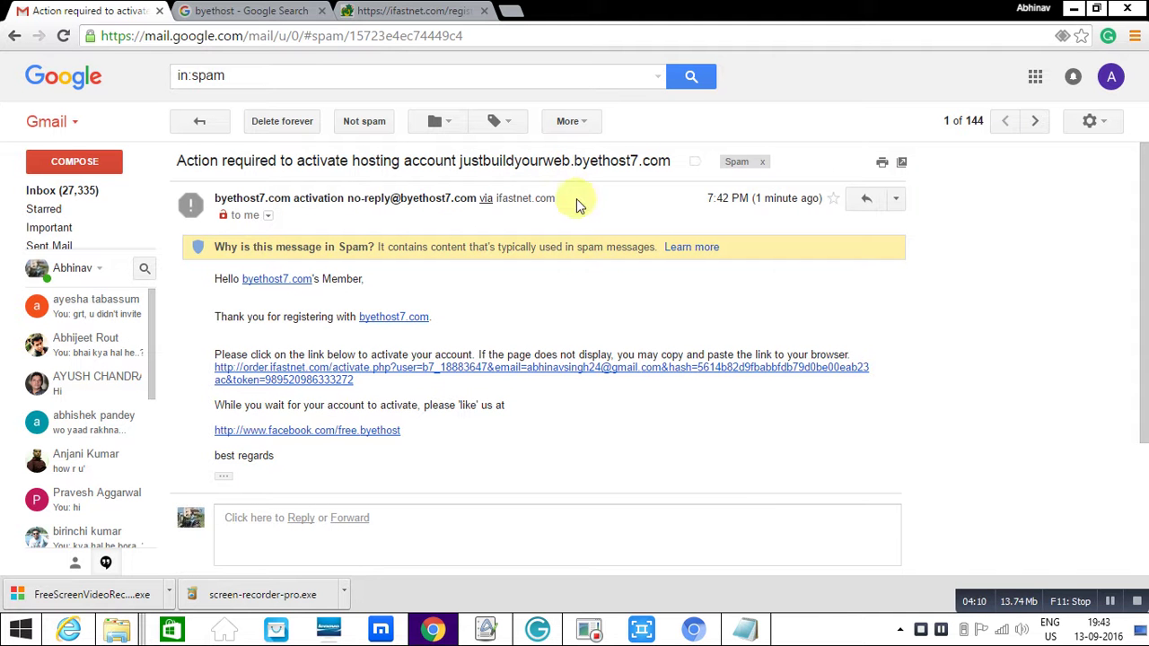
left_click(691, 370)
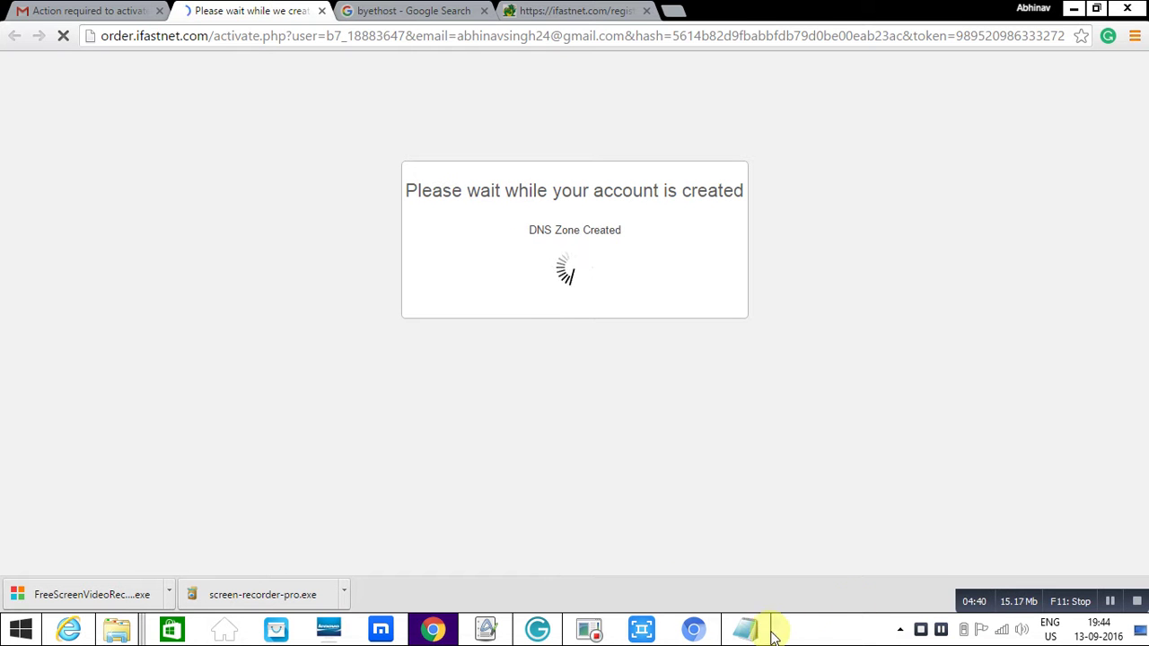
mouse_move(747, 628)
left_click(764, 574)
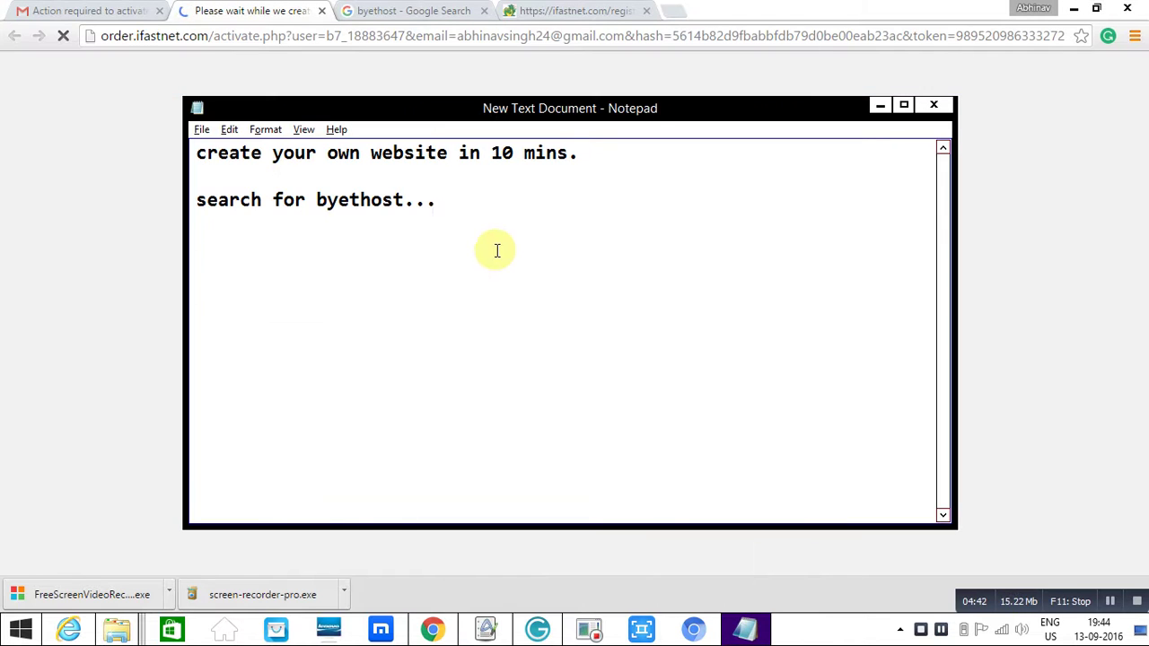
- Add the line 'regiter your domain name there...' to the note and return to the activation page
key("Return")
type("regiter")
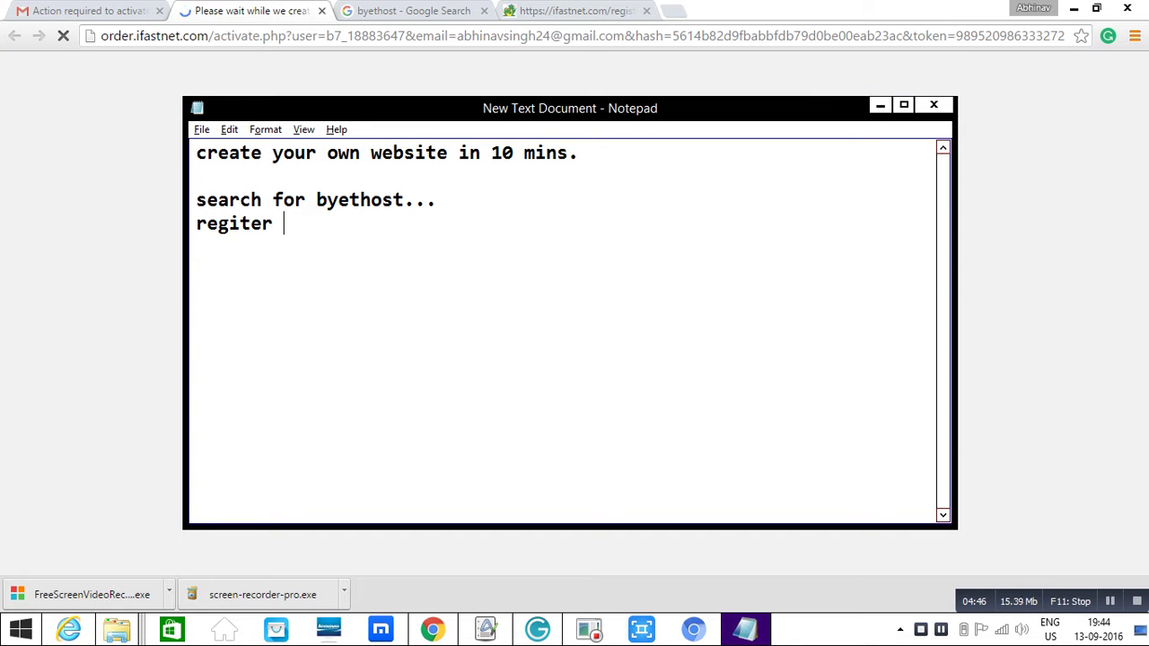
type(" your do")
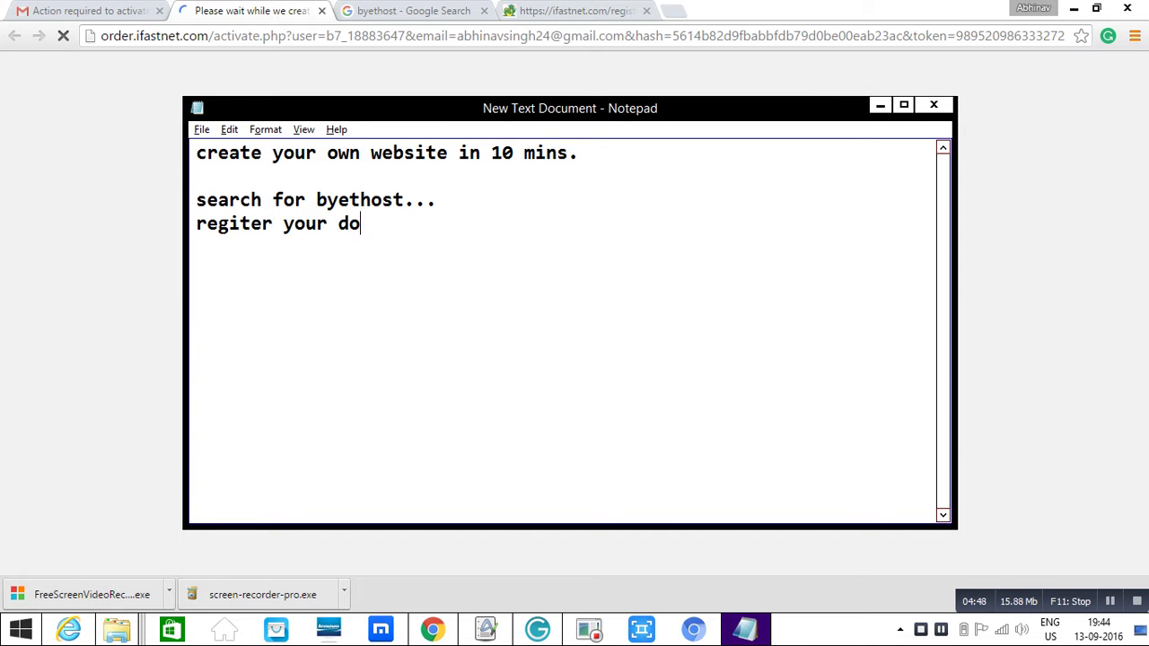
type("main name")
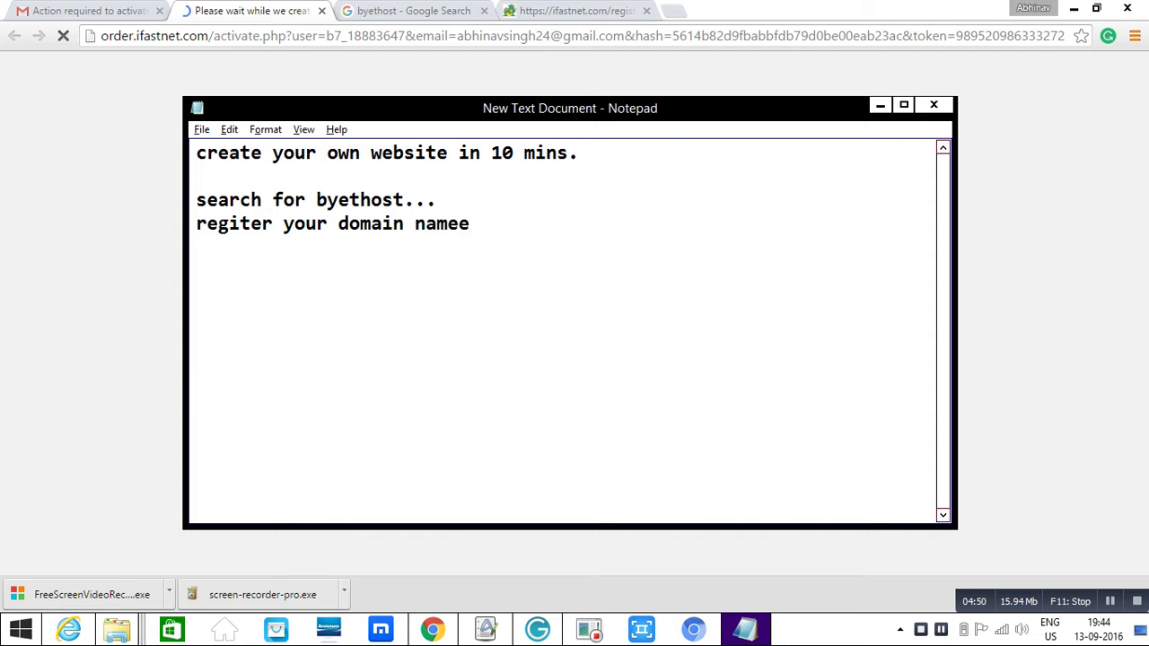
type(" there.")
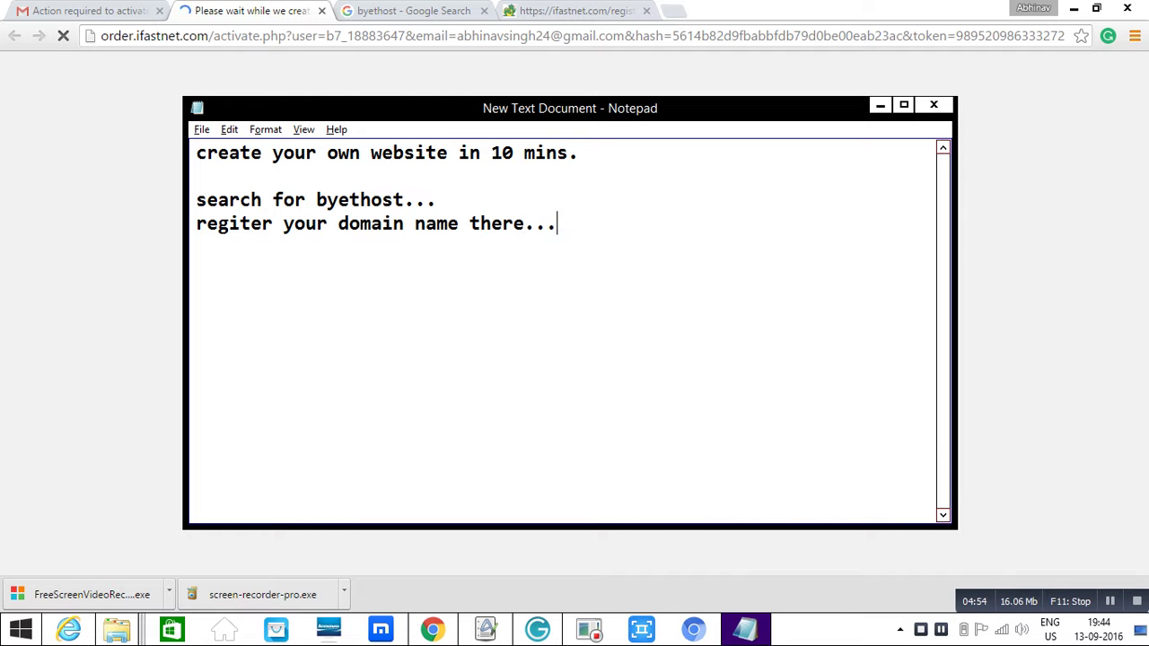
type("..")
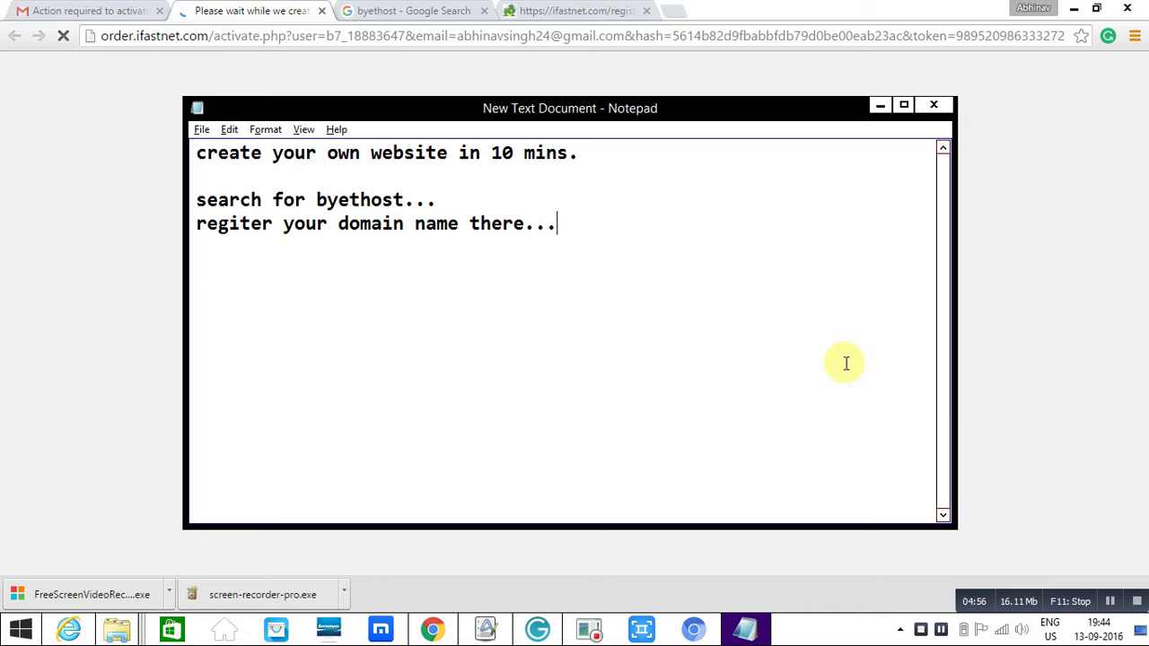
left_click(1109, 602)
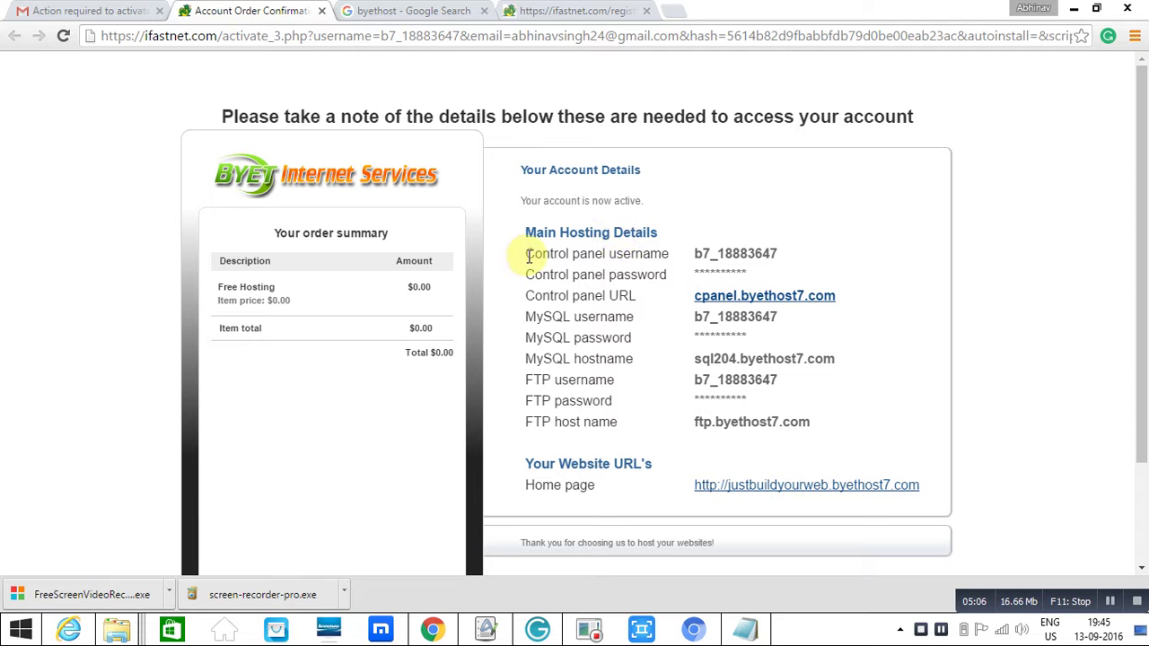
- Review the active account's details, highlighting the Control panel username, then go back to the activation email
left_click_drag(528, 254, 679, 257)
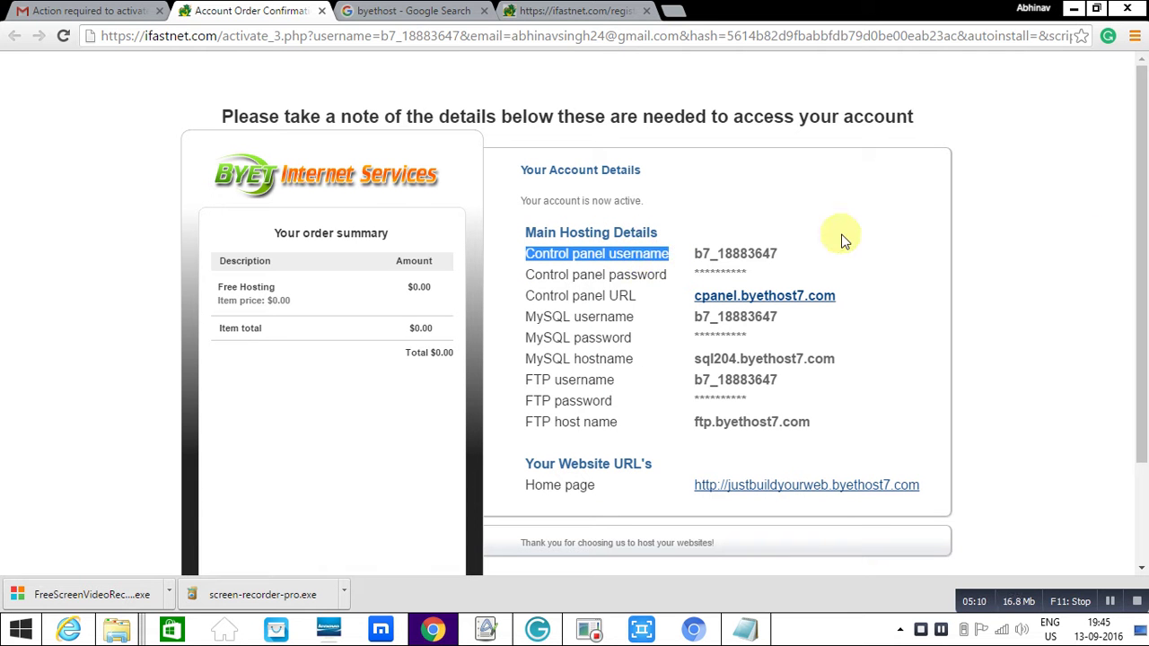
left_click_drag(1136, 193, 1144, 251)
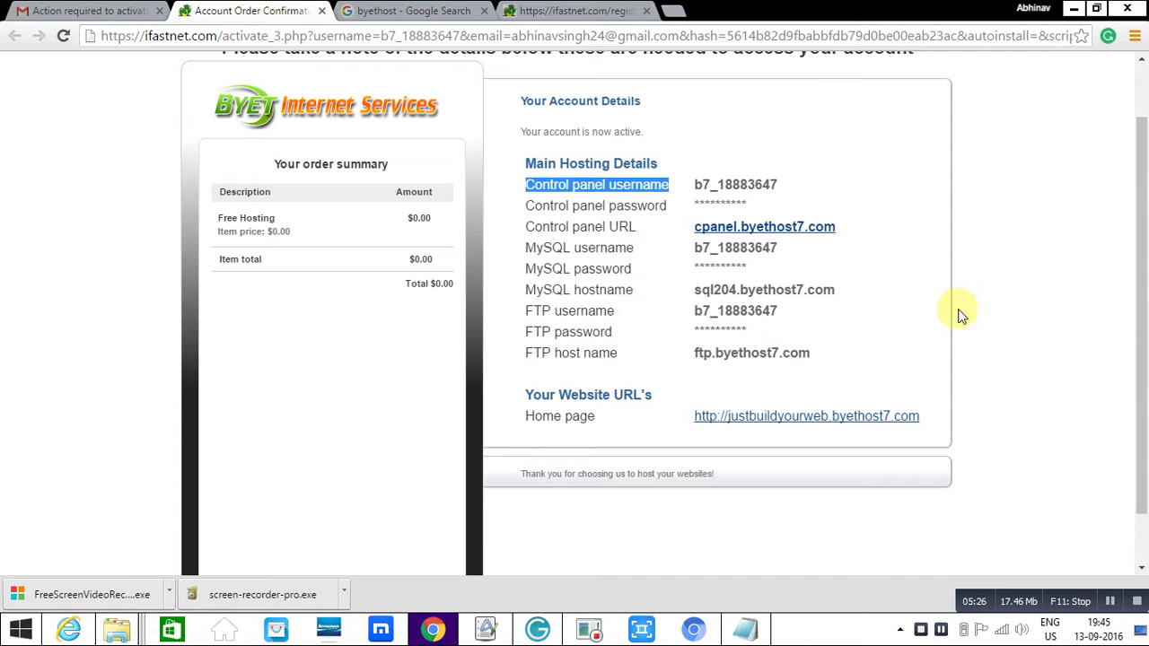
scroll(1132, 321, "down", 1)
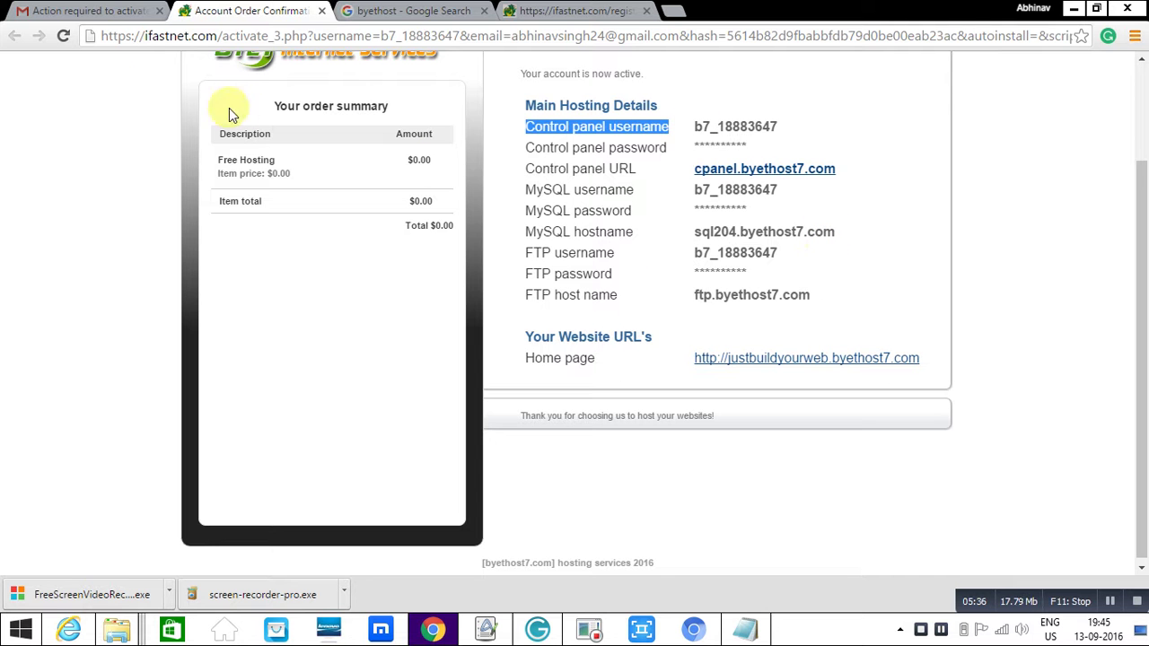
left_click(94, 20)
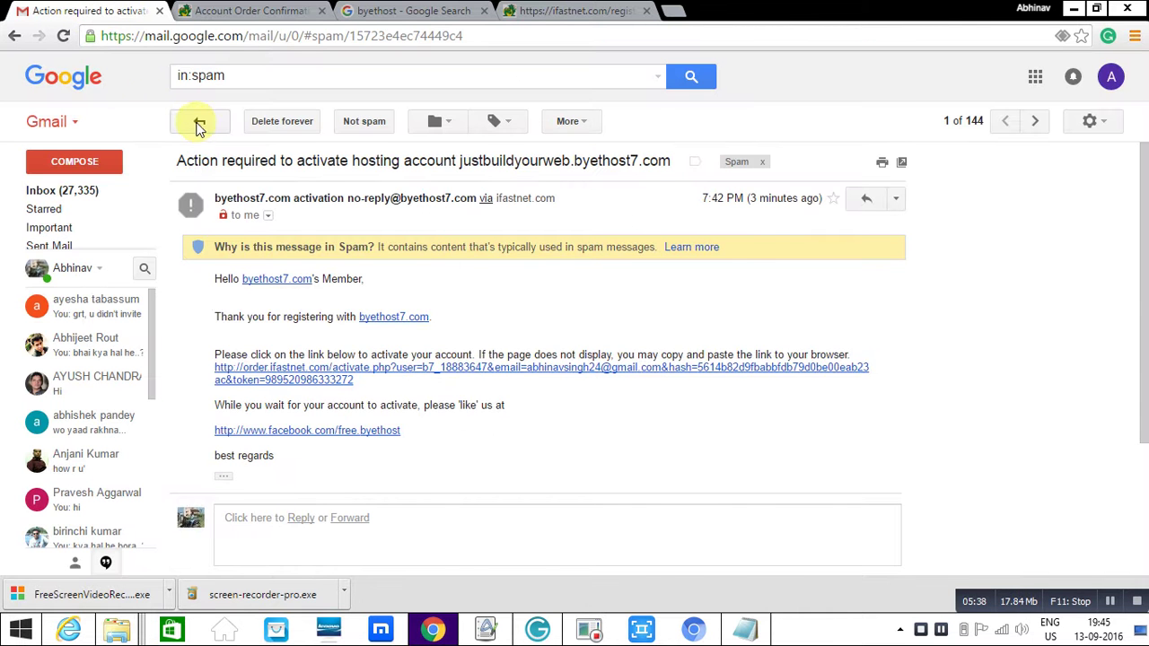
- Open the 'Your new byethost7.com hosting account' email, expand its hidden details, and open the cPanel link
left_click(198, 123)
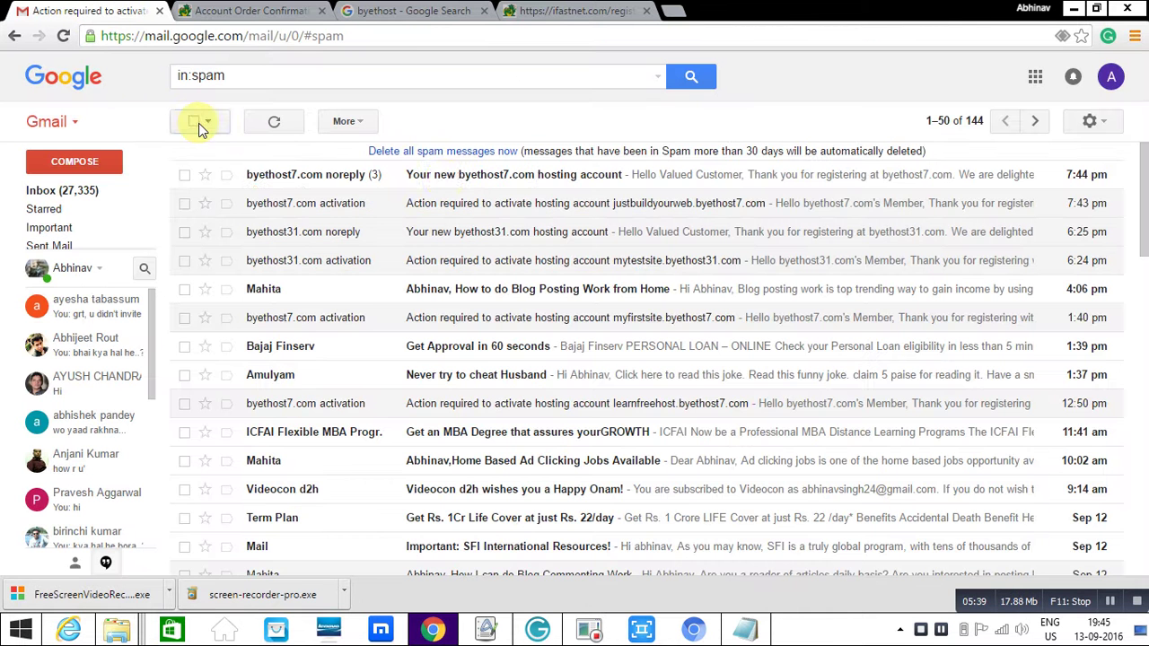
left_click(474, 179)
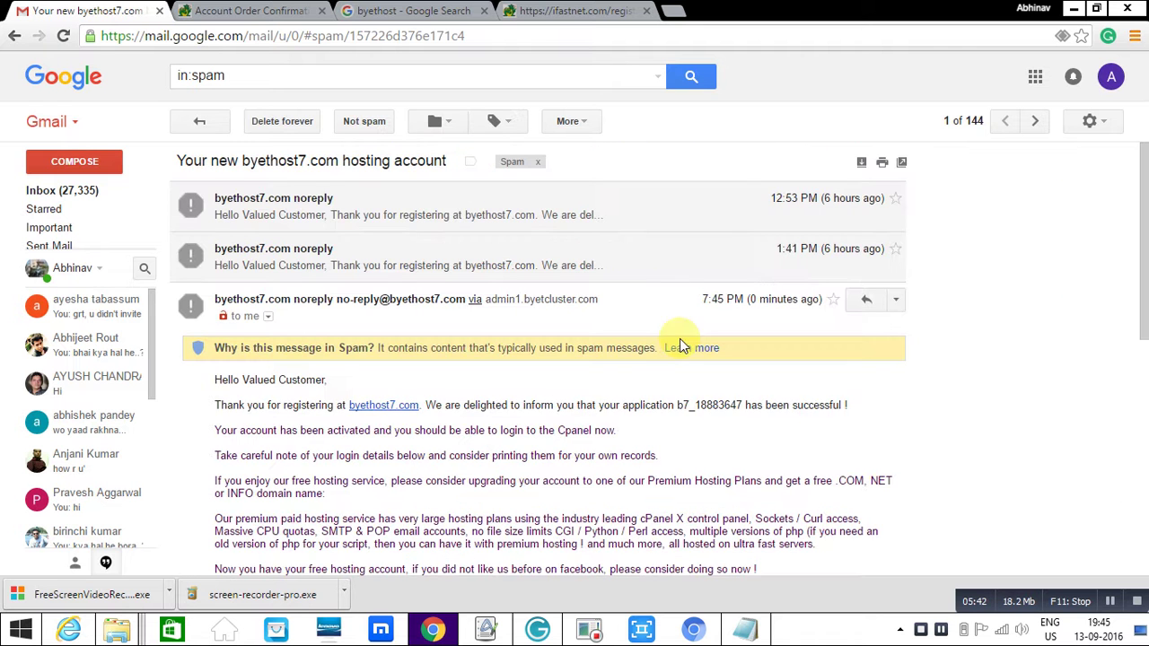
left_click_drag(1142, 288, 1132, 471)
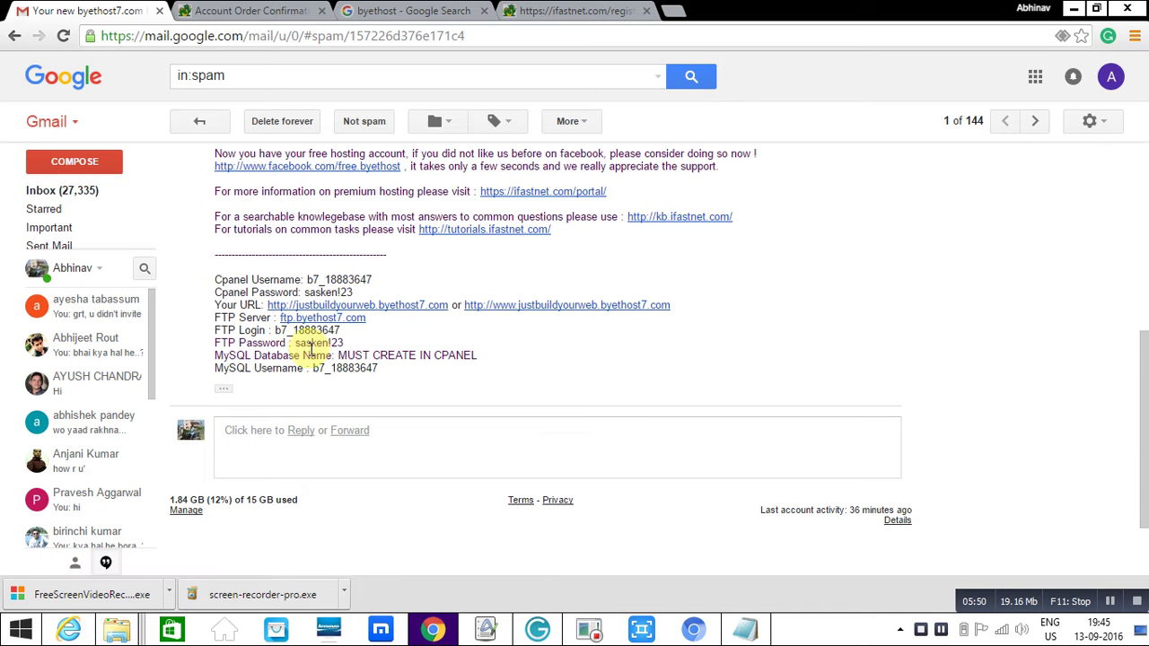
left_click(225, 389)
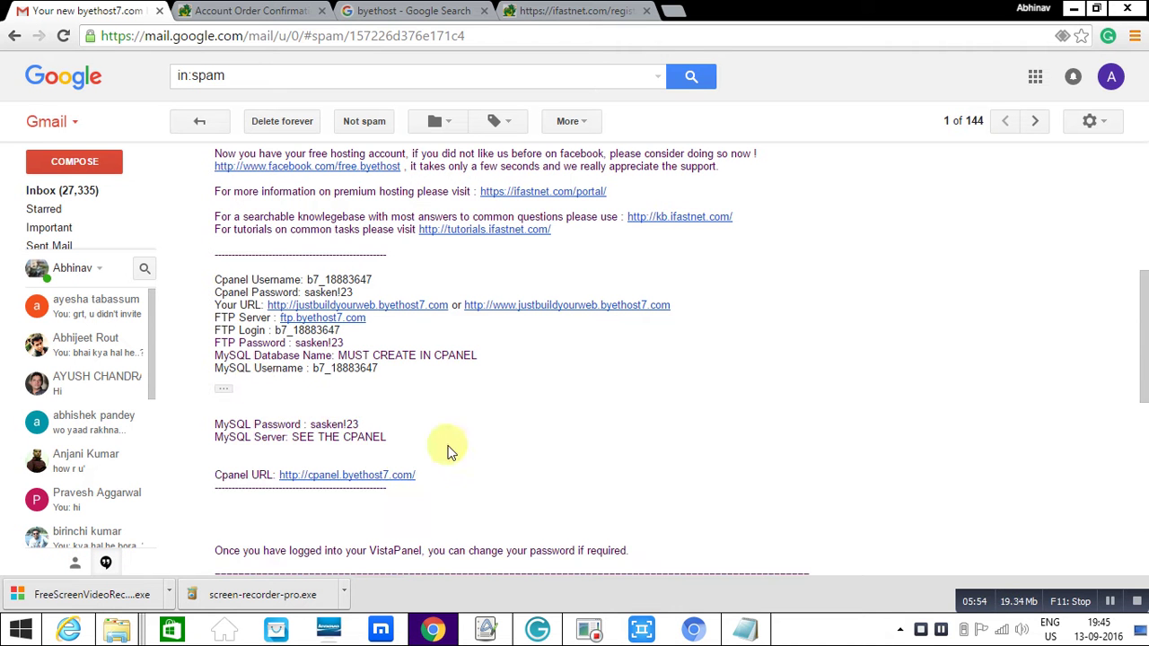
left_click(380, 475)
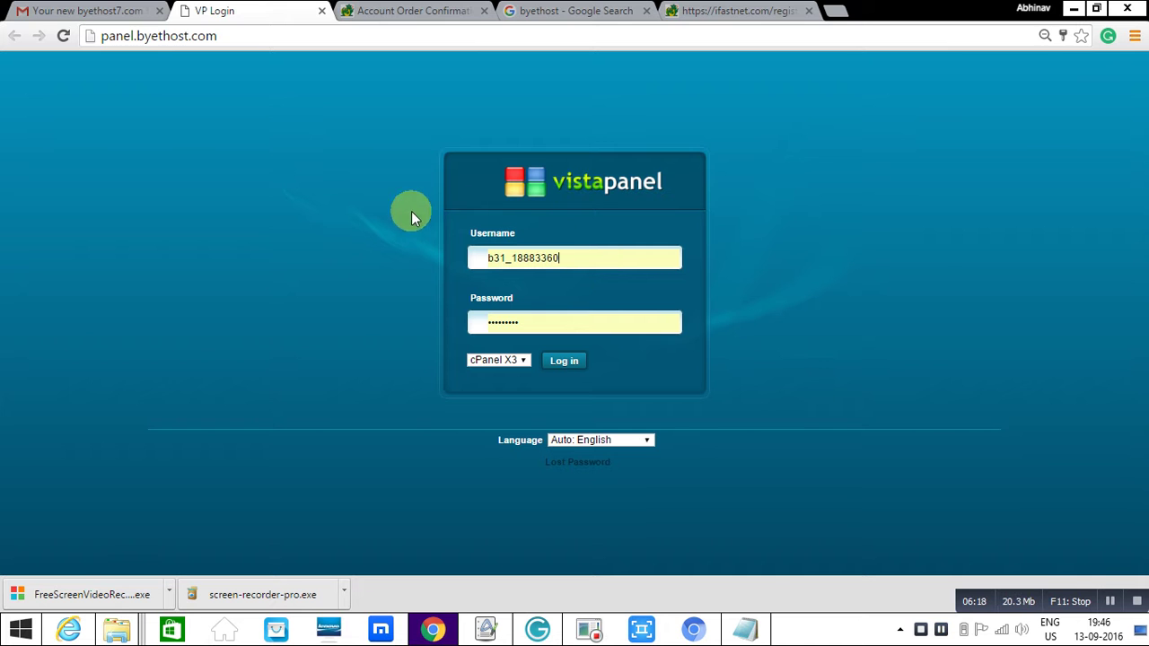
- Copy the control panel username from the hosting email into VistaPanel's login form
left_click(81, 13)
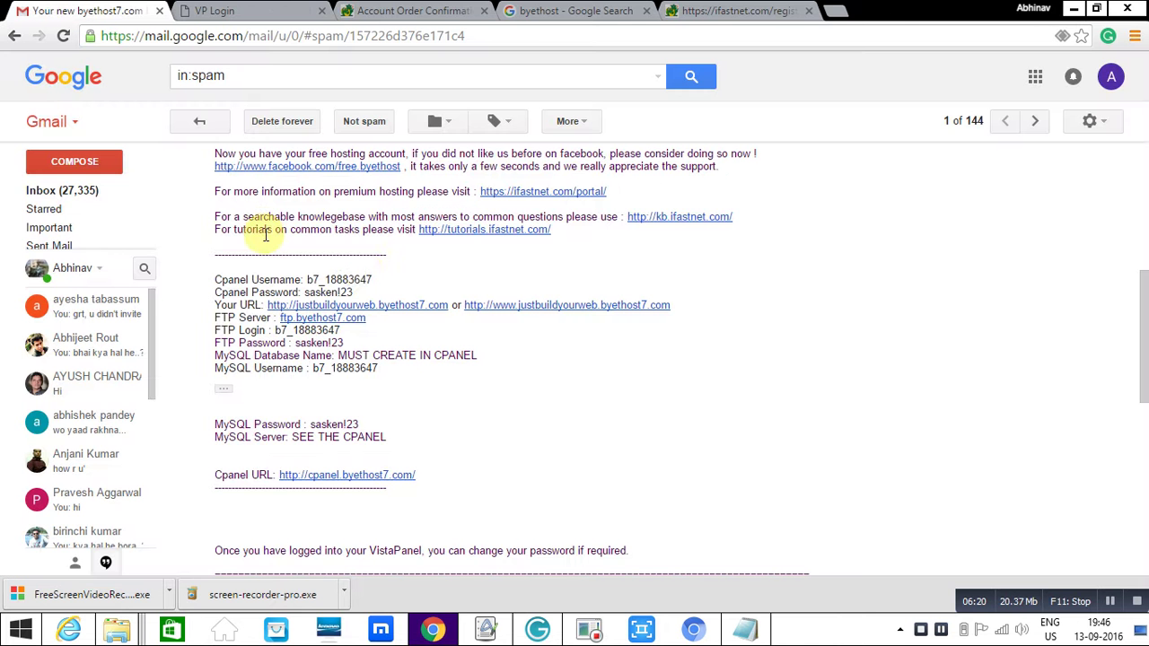
left_click_drag(372, 279, 308, 279)
key("ctrl+c")
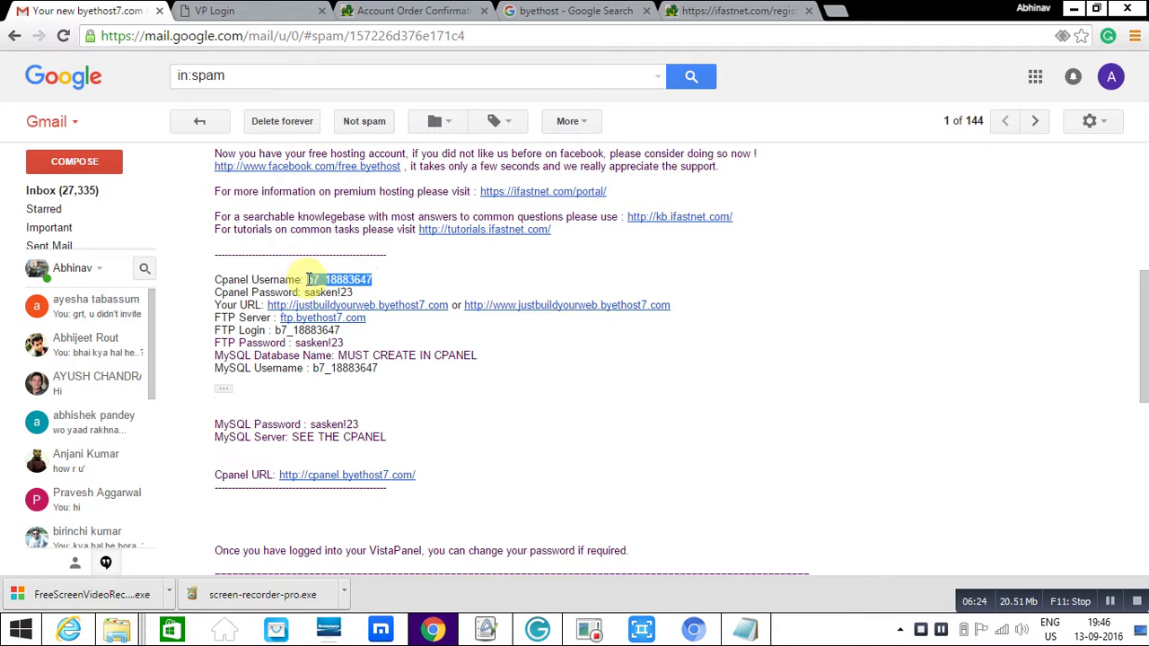
left_click(256, 11)
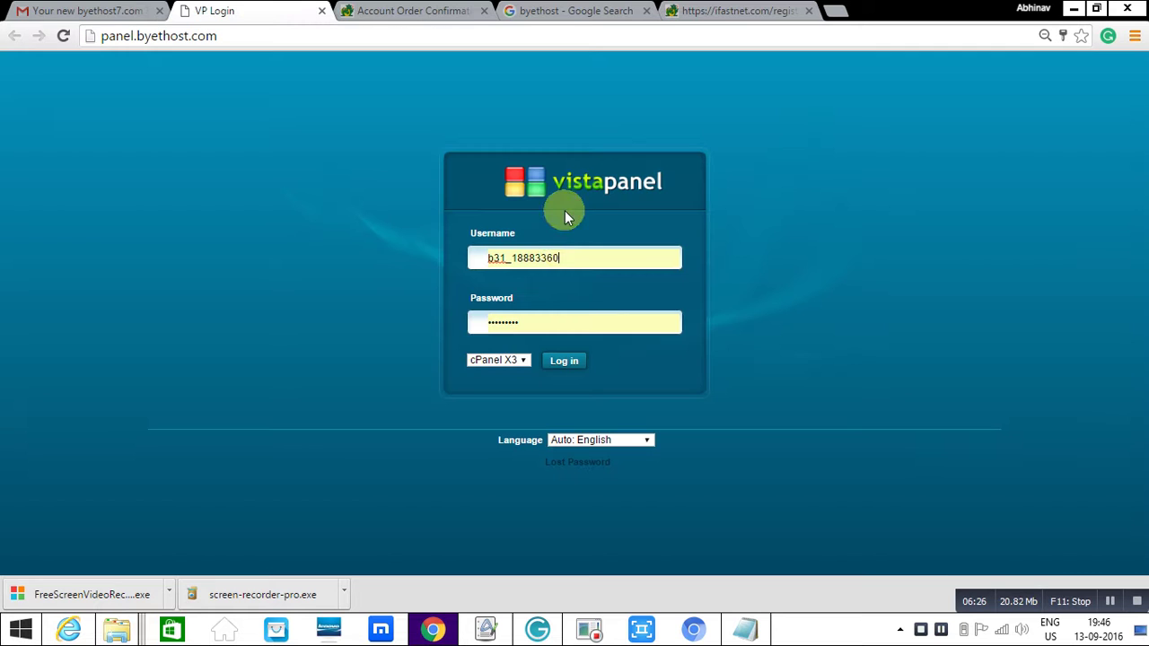
left_click_drag(545, 255, 436, 257)
key("ctrl+v")
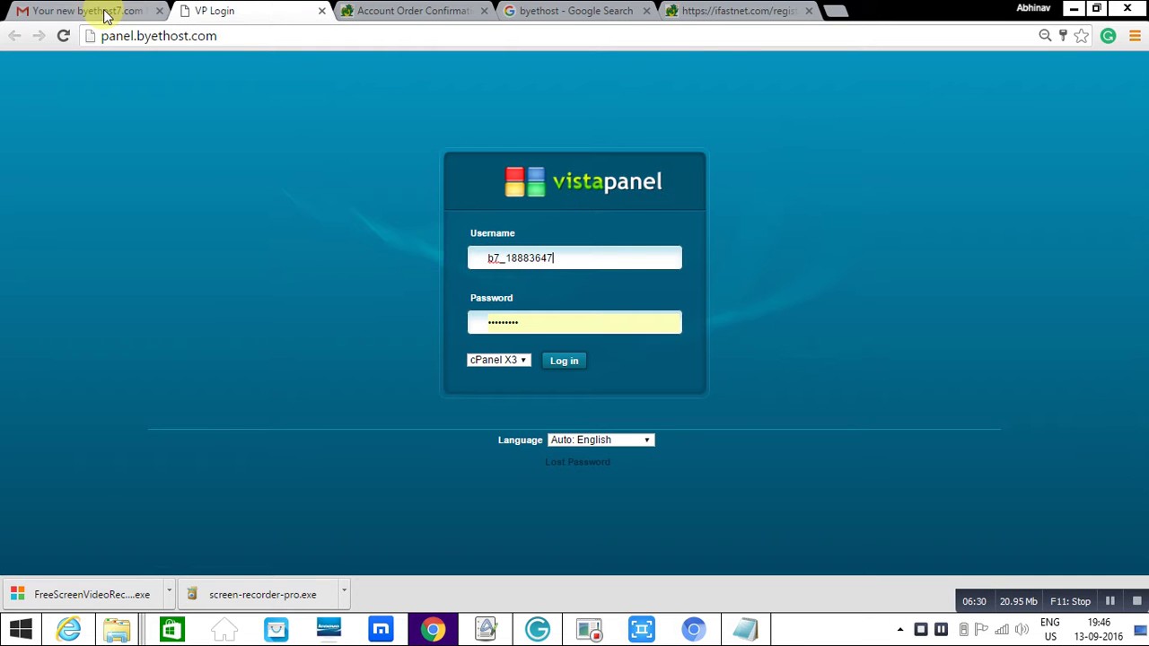
- Replace the autofilled password with the one from the hosting email and log in
left_click(105, 15)
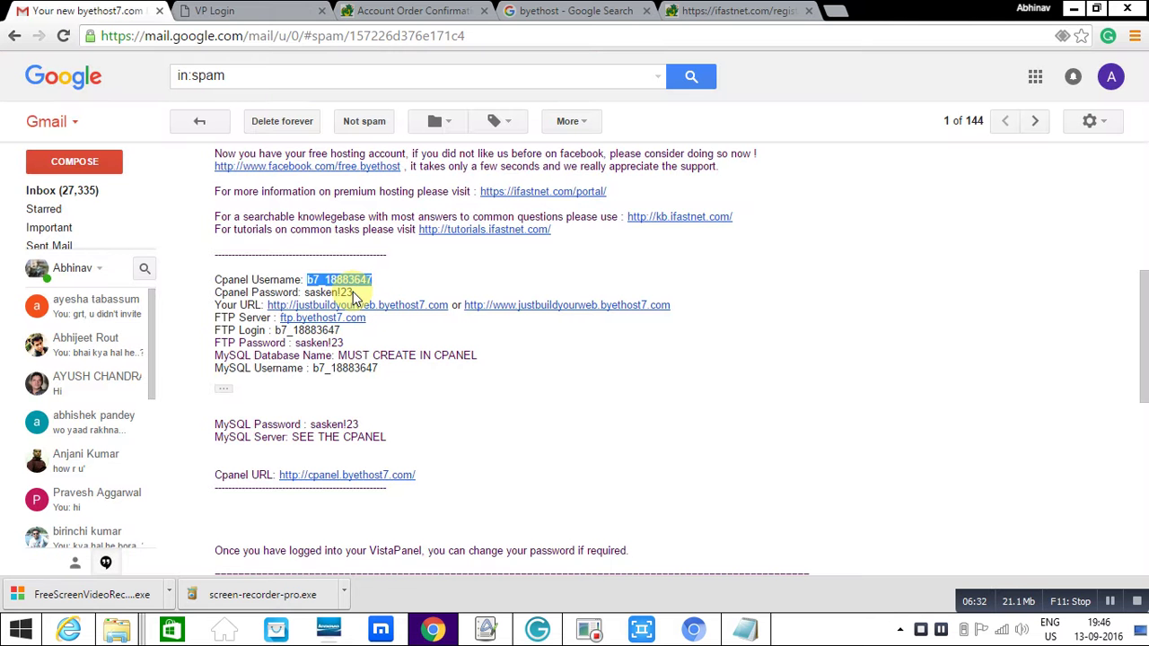
left_click_drag(352, 293, 302, 292)
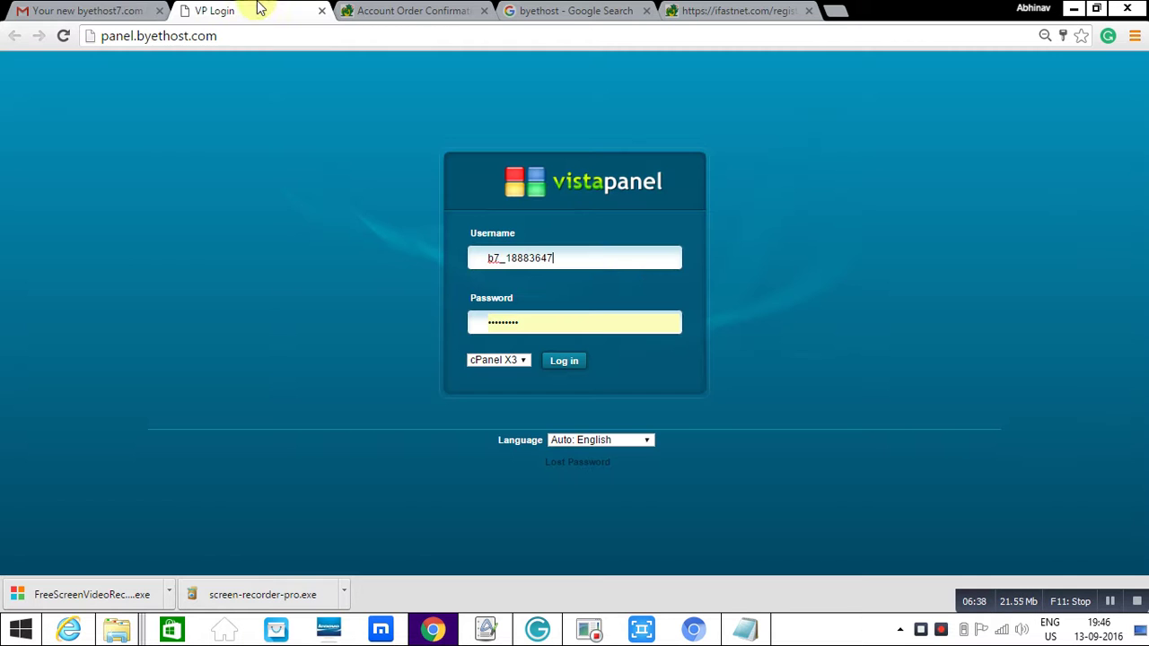
left_click(260, 10)
left_click(493, 323)
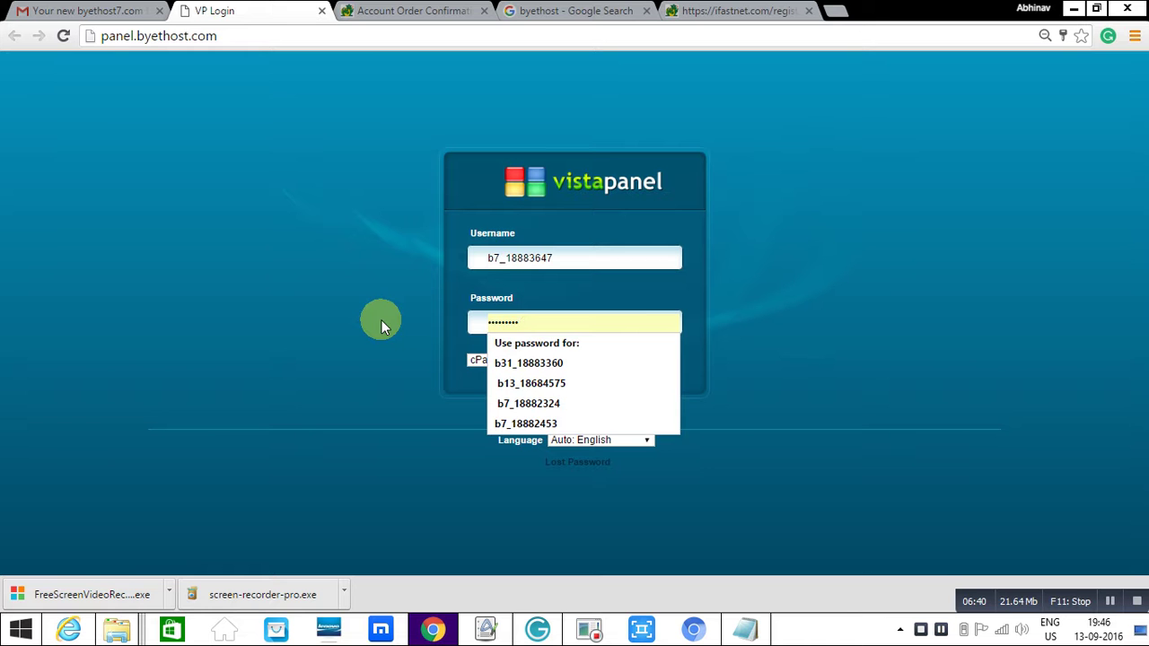
key("BackSpace")
key("BackSpace")
key("BackSpace")
key("BackSpace")
key("BackSpace")
key("BackSpace")
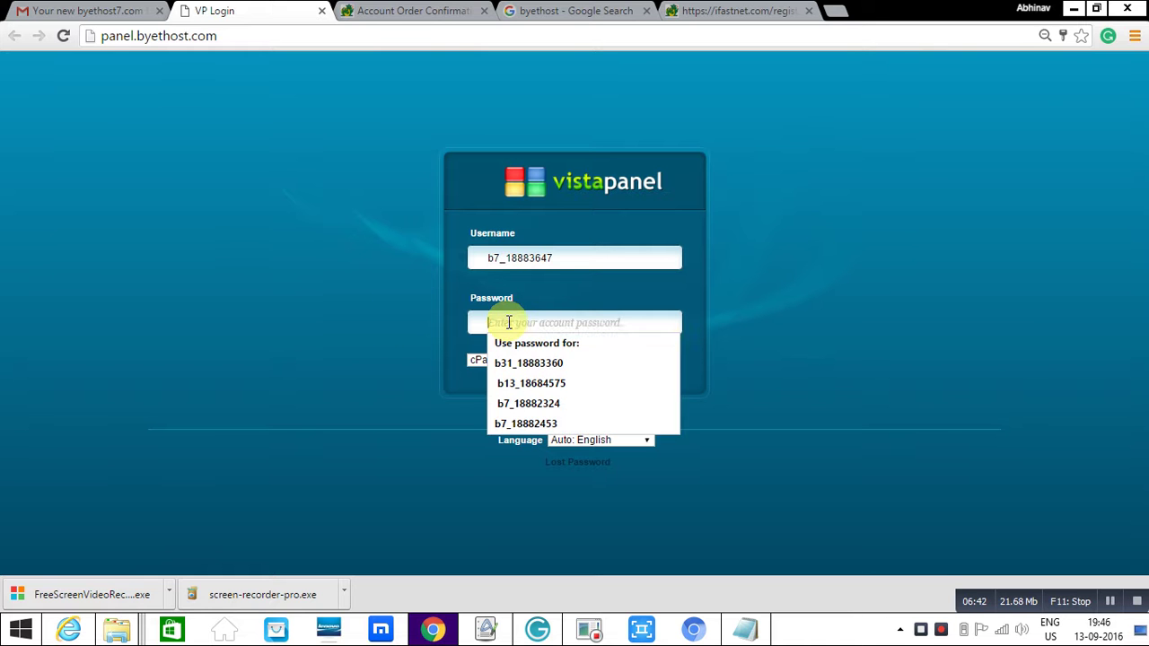
key("ctrl+v")
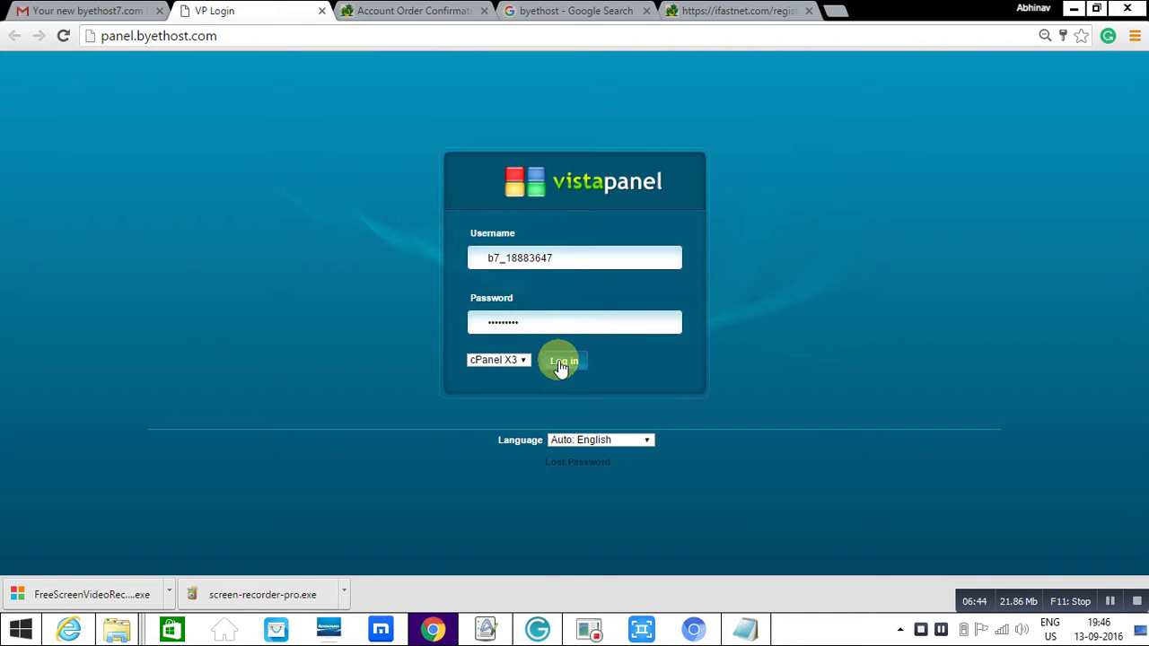
left_click(549, 359)
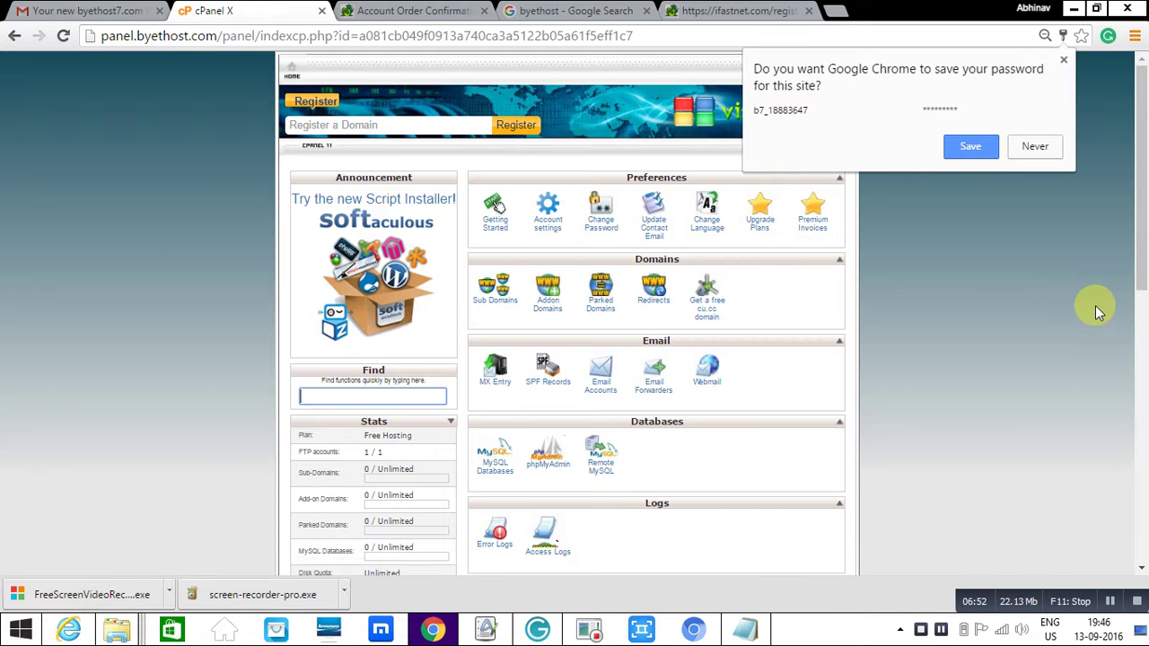
- Save the VistaPanel login in Chrome and launch the Softaculous script installer banner
left_click(970, 146)
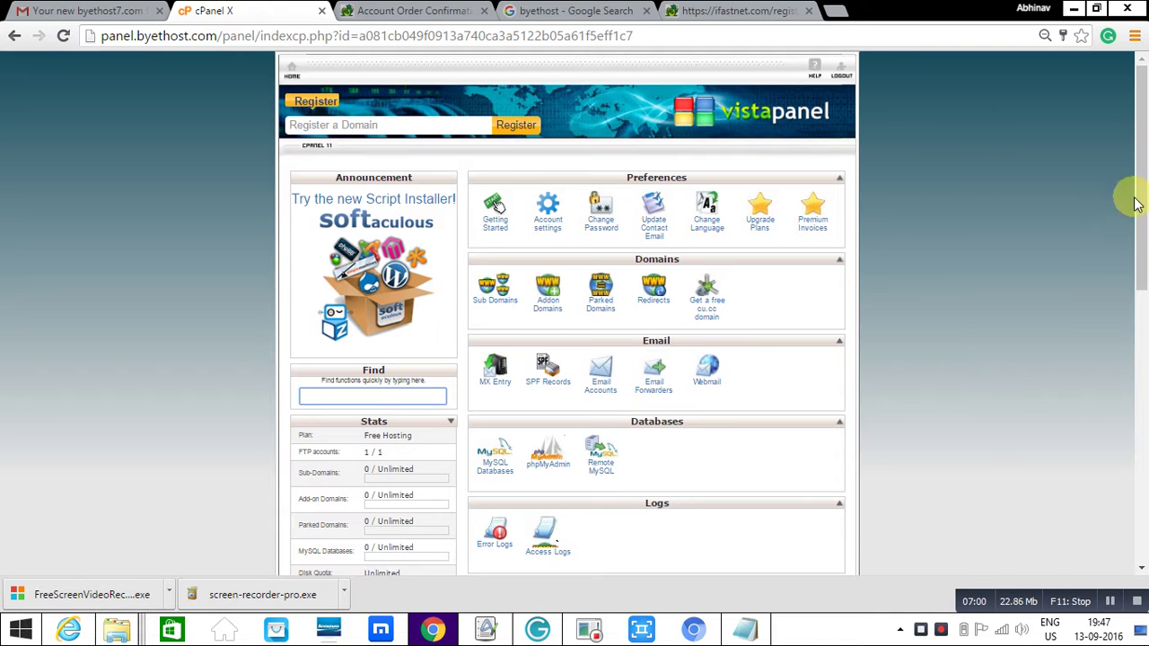
mouse_move(1140, 208)
left_mouse_down()
mouse_move(1146, 234)
mouse_move(1142, 209)
left_mouse_up()
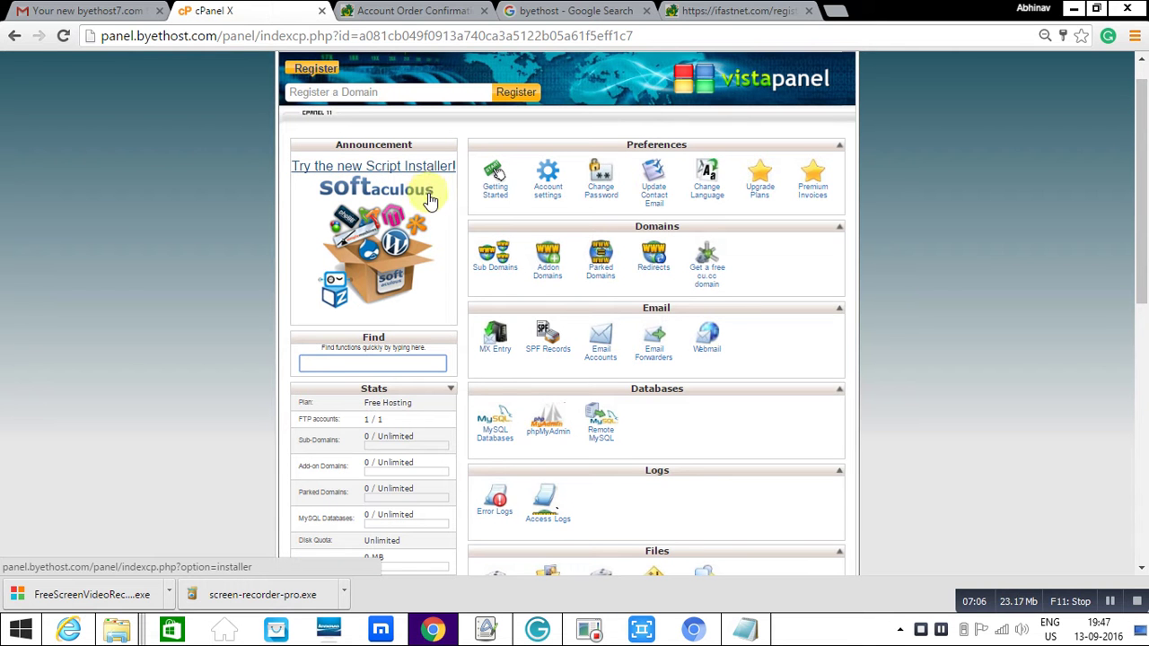
left_click(388, 220)
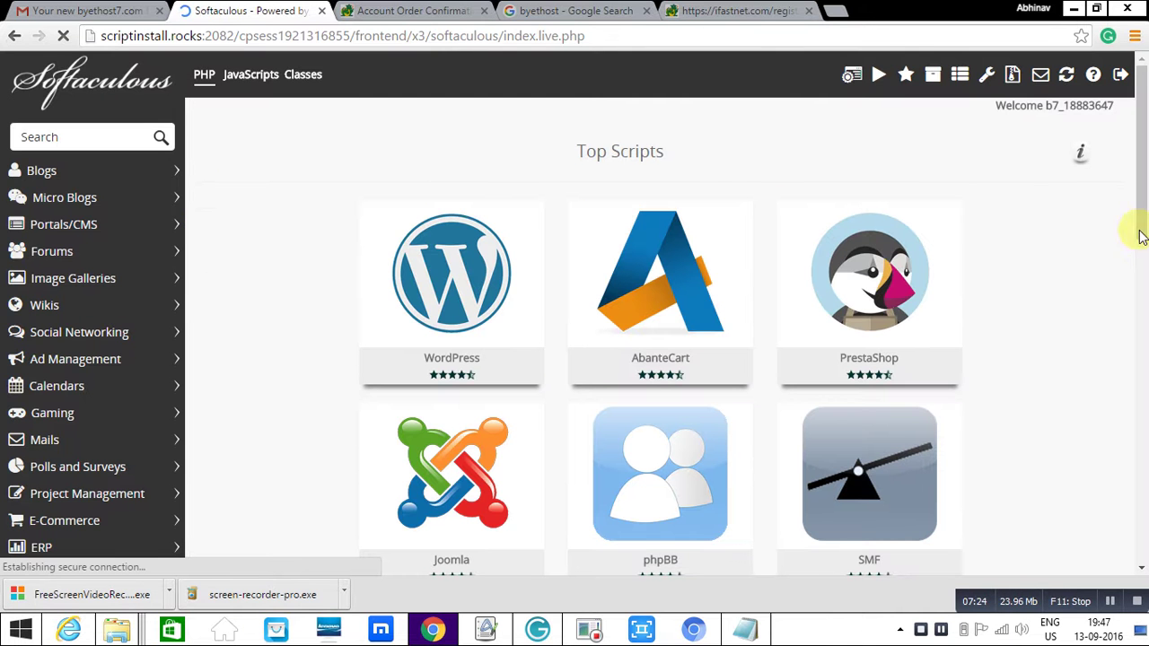
- Open the WordPress install form from the Softaculous WordPress tile
left_click_drag(1144, 215, 1138, 144)
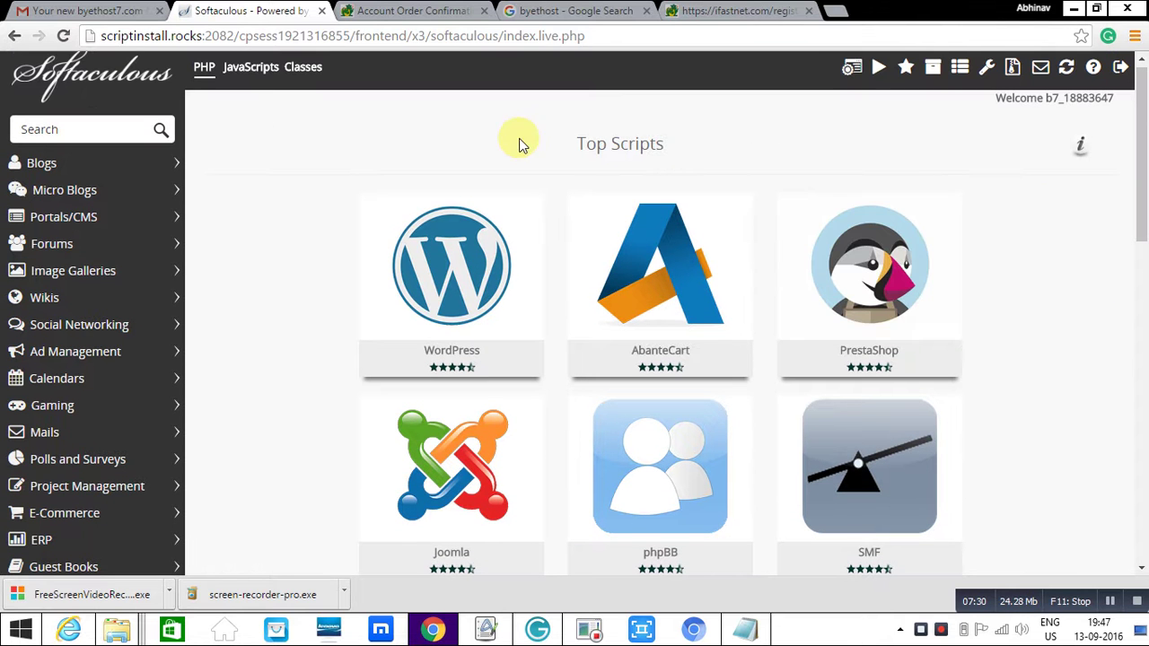
mouse_move(518, 205)
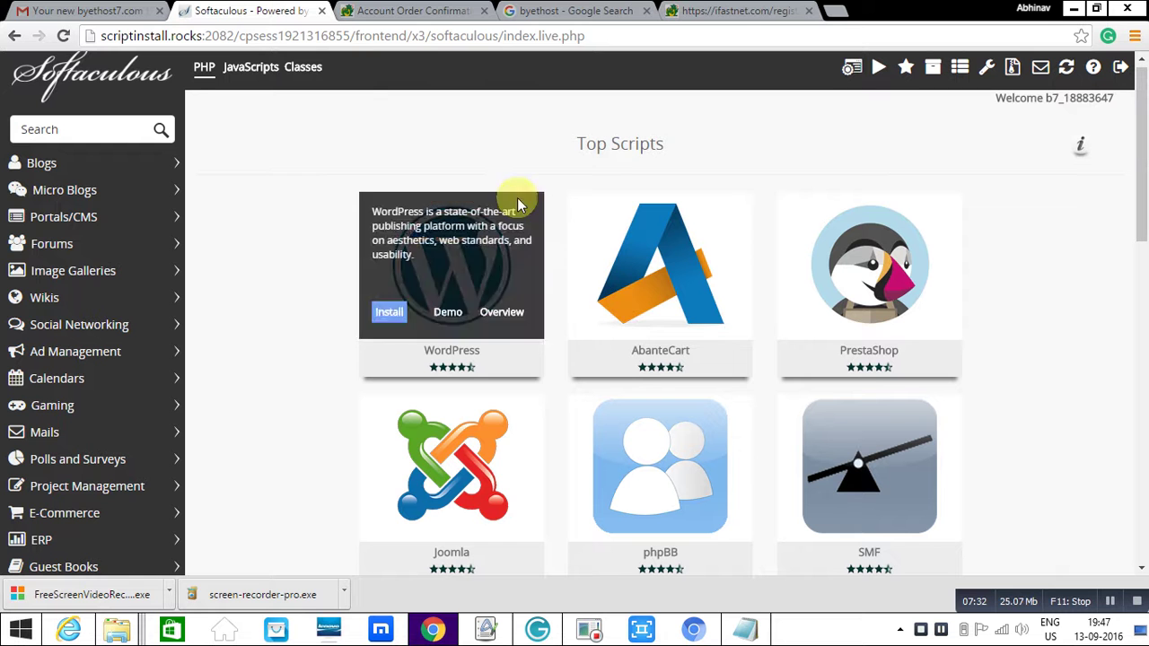
mouse_move(1144, 184)
left_mouse_down()
mouse_move(1143, 205)
mouse_move(1142, 180)
left_mouse_up()
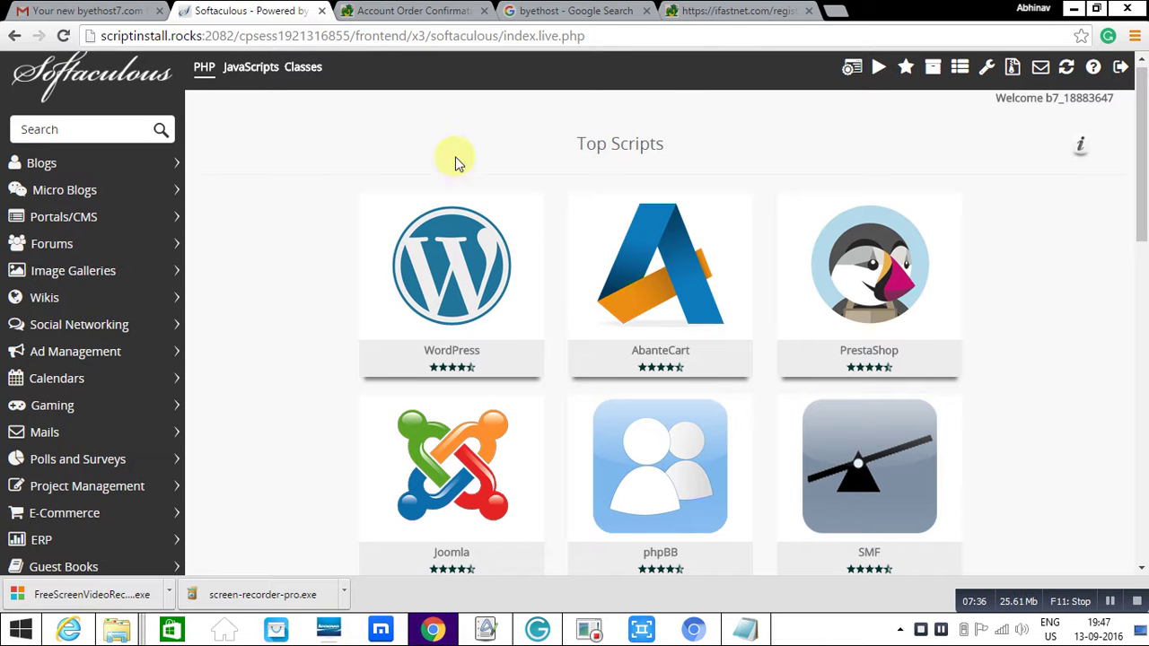
mouse_move(391, 236)
left_click(389, 310)
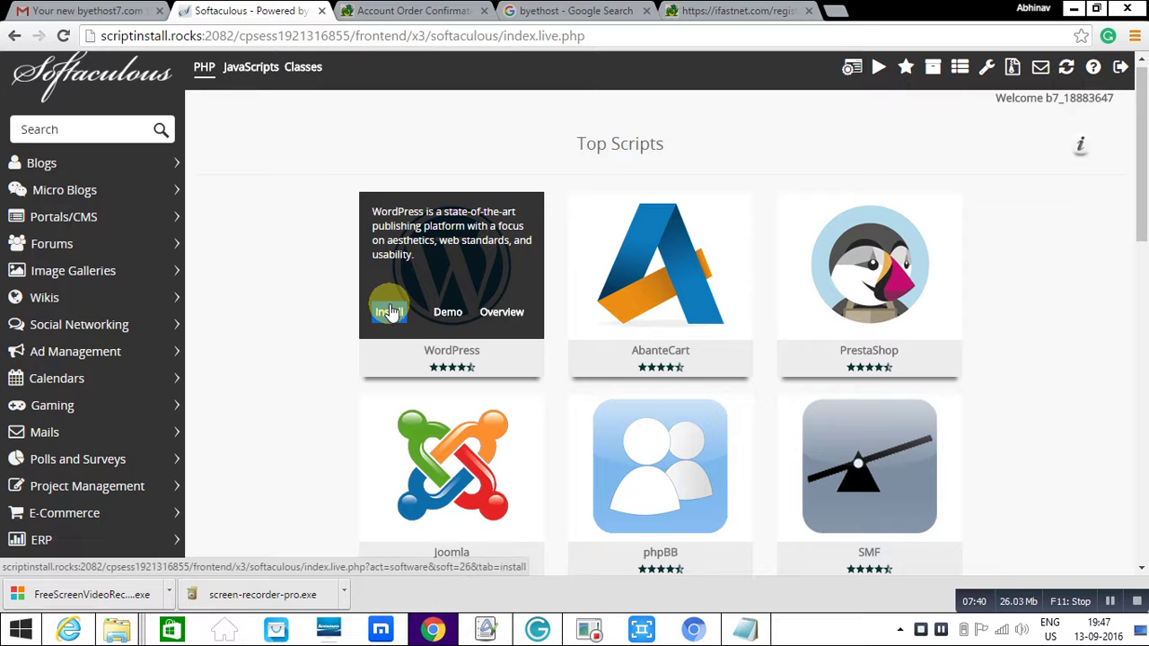
left_click(389, 311)
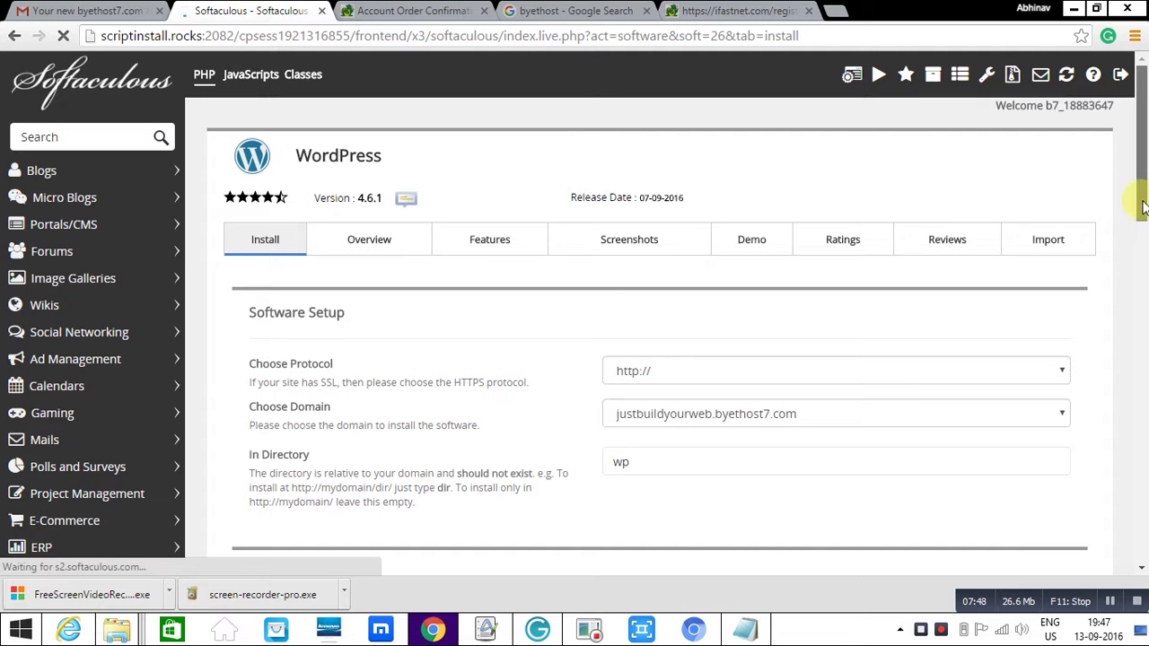
- Clear 'wp' from the In Directory field so WordPress installs at the domain root
scroll(1144, 184, "down", 1)
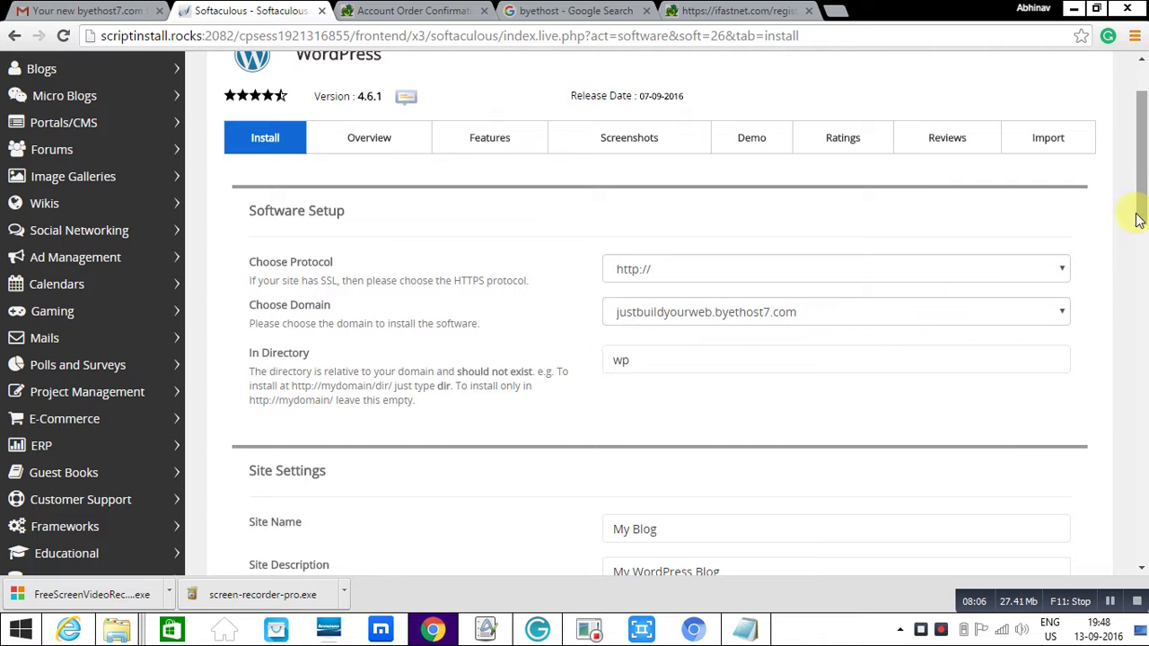
left_click_drag(1138, 218, 1139, 232)
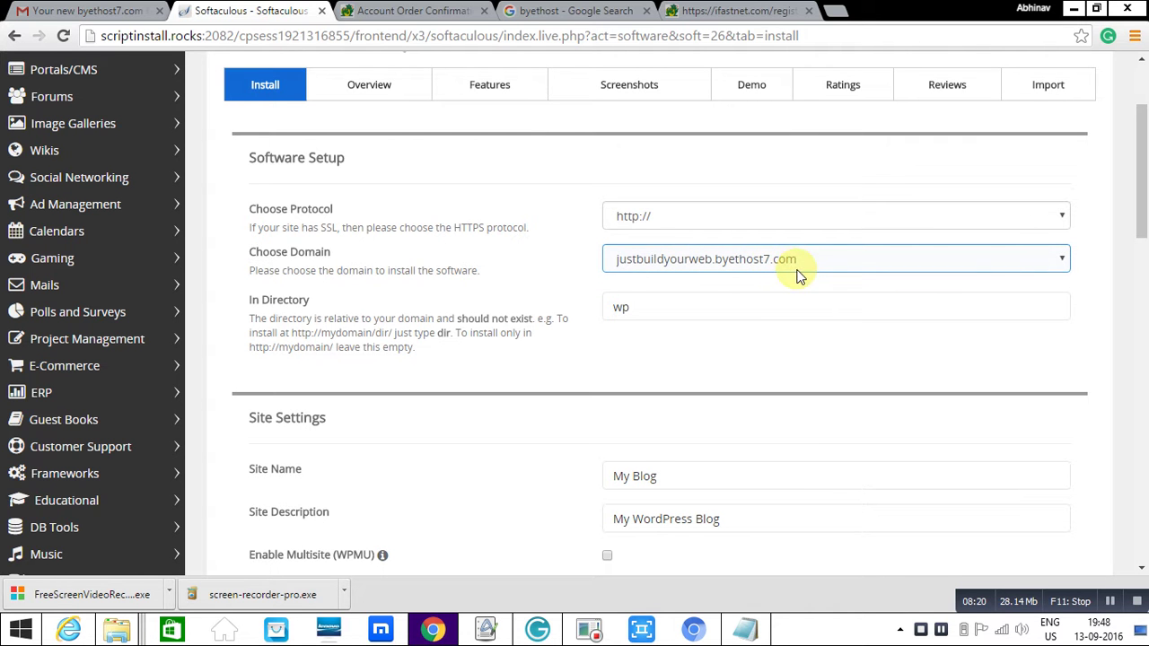
left_click(636, 308)
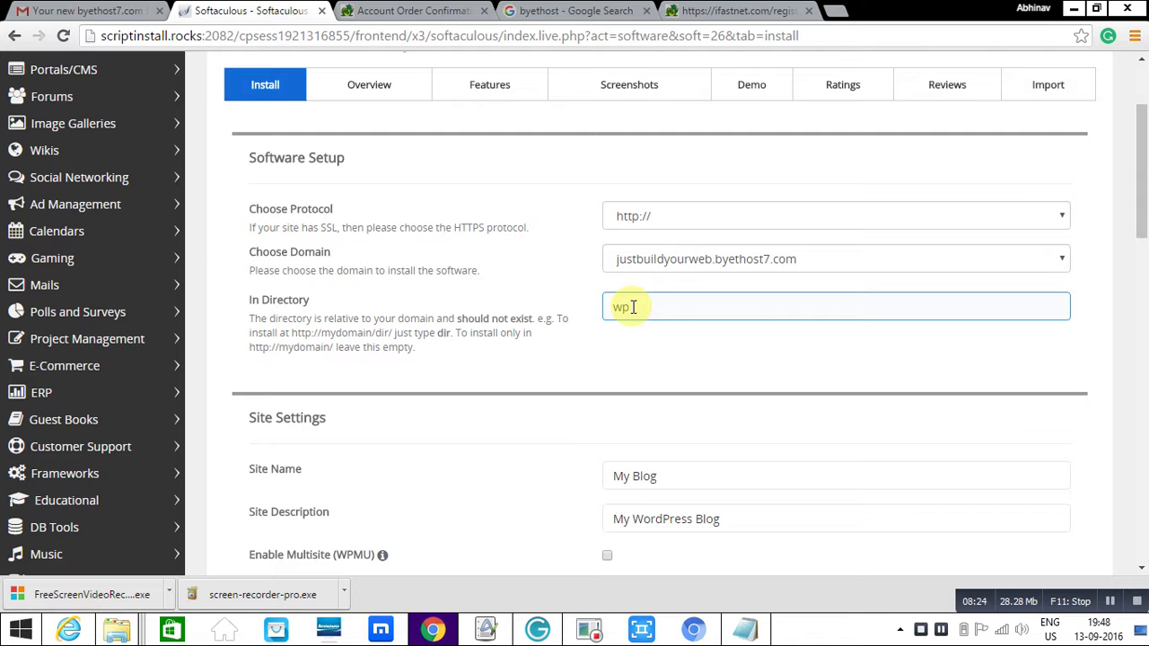
left_click(637, 309)
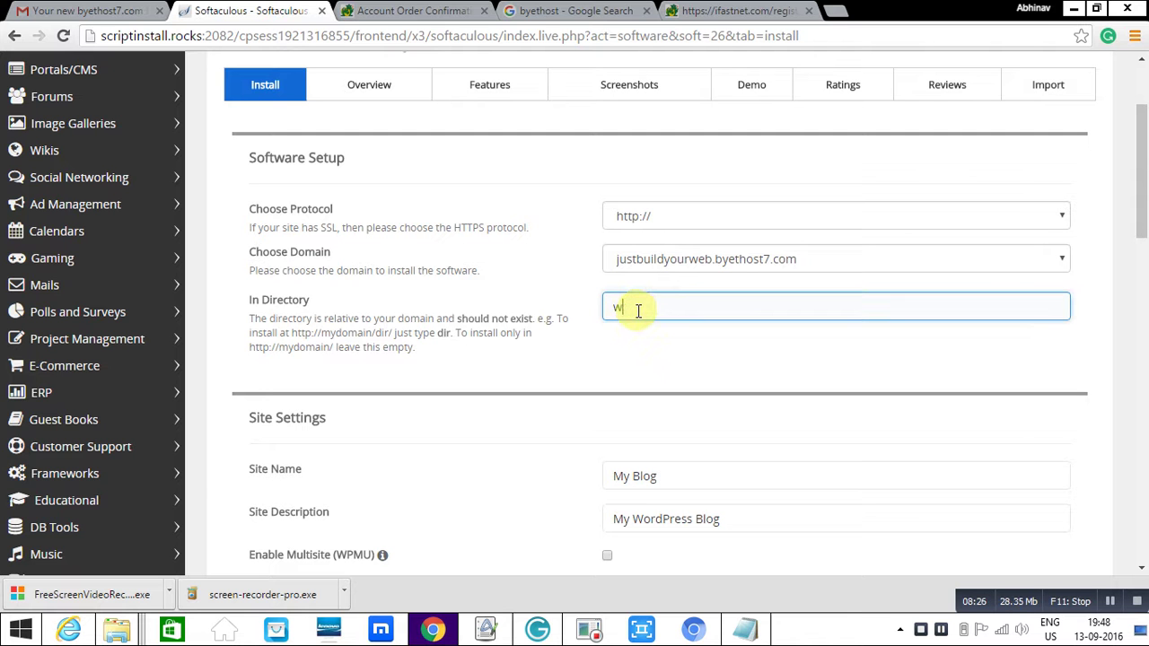
left_click(593, 342)
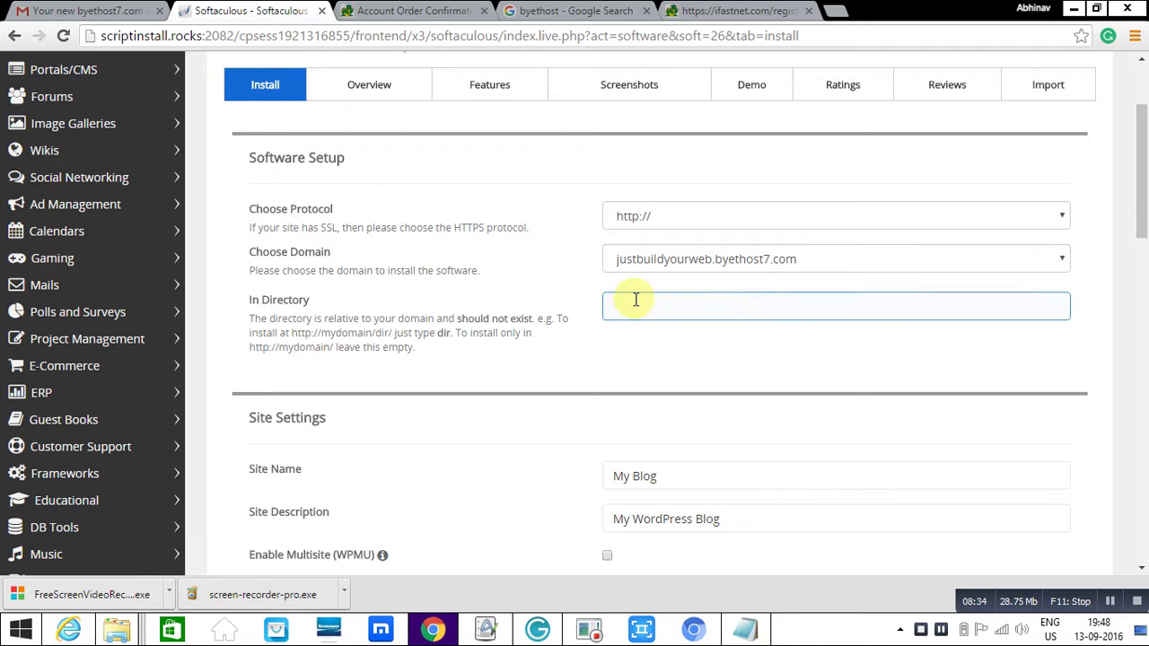
- Review the admin username and password fields in the install form
left_click_drag(1140, 225, 1143, 300)
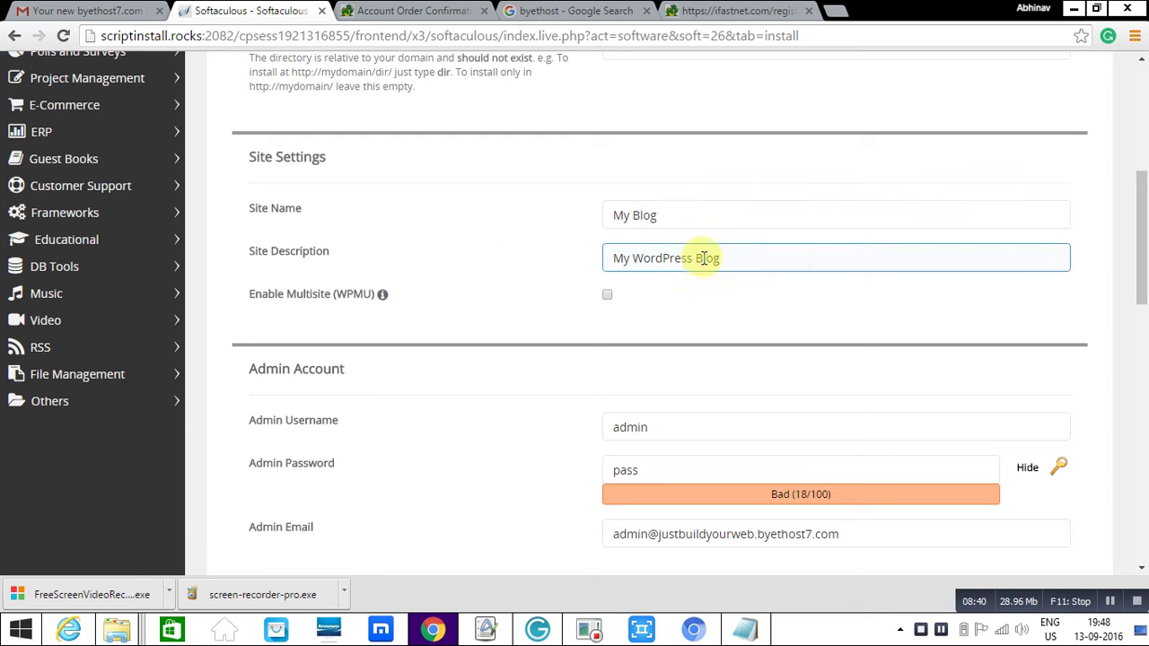
left_click_drag(1137, 296, 1144, 322)
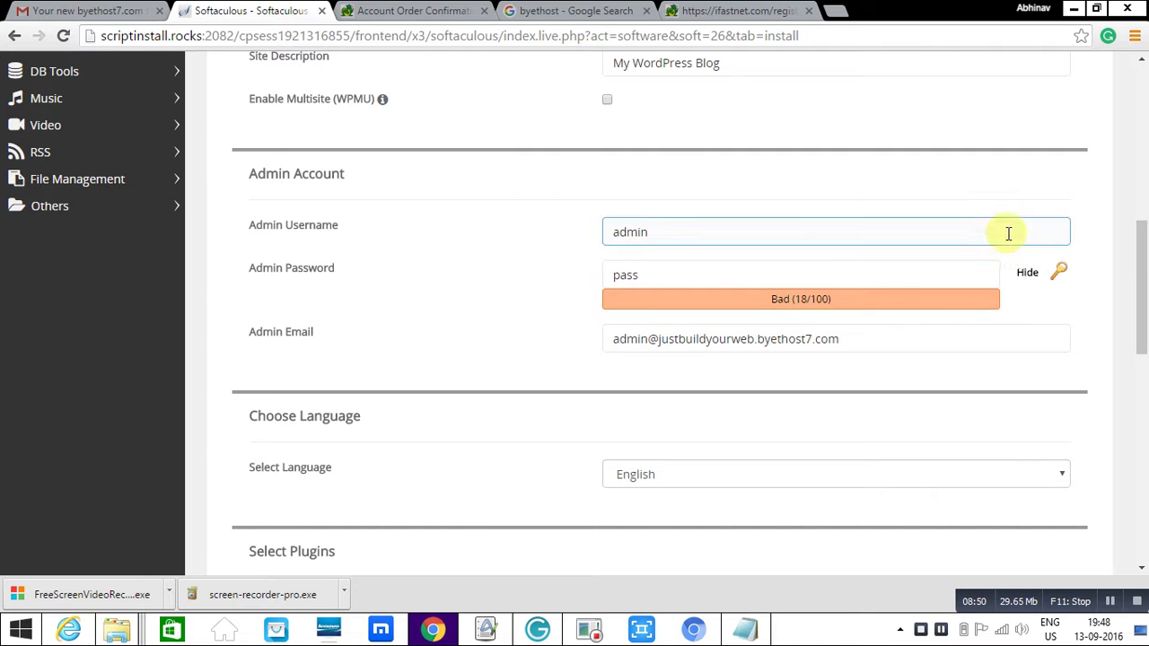
left_click(840, 229)
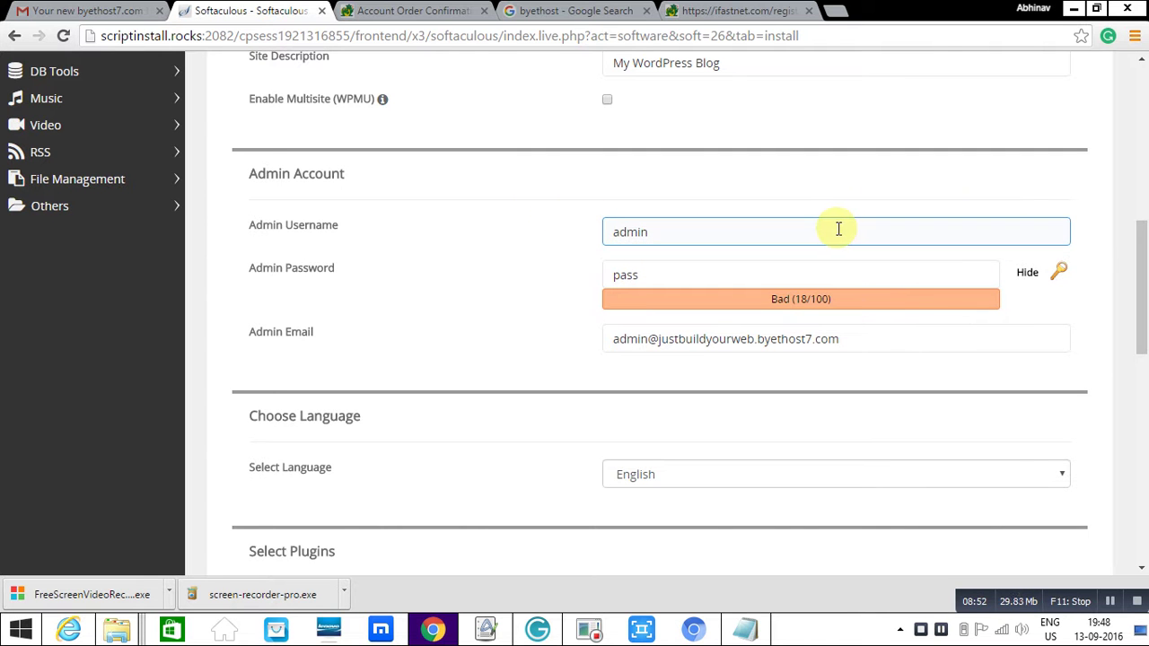
left_click(896, 164)
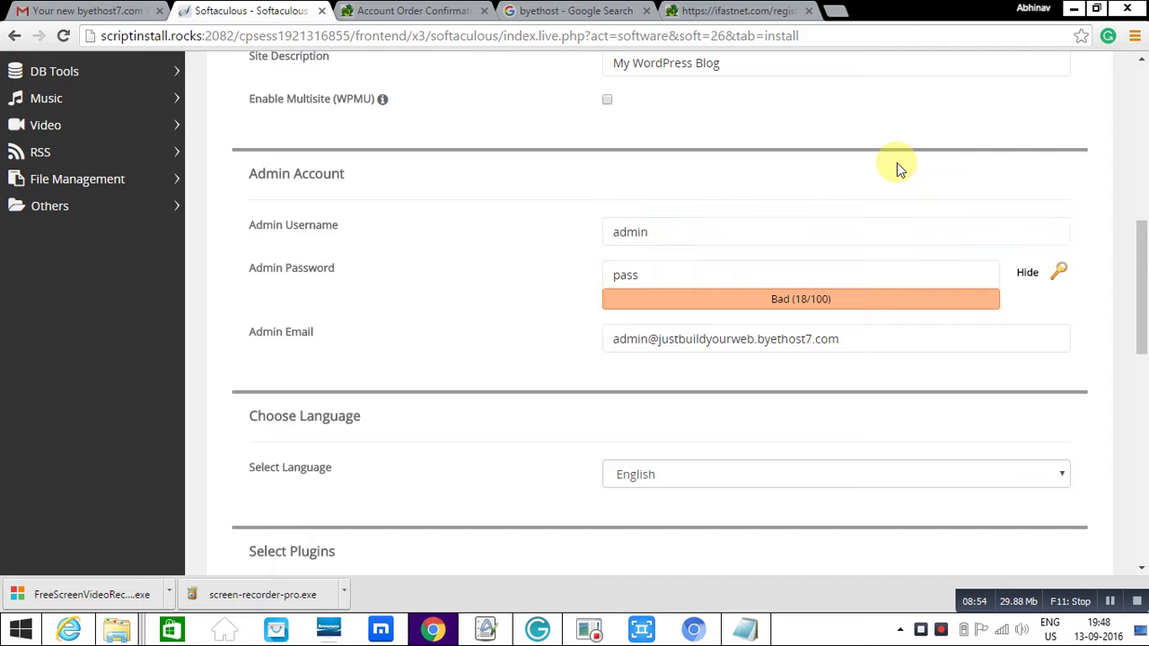
left_click(764, 231)
left_click(651, 249)
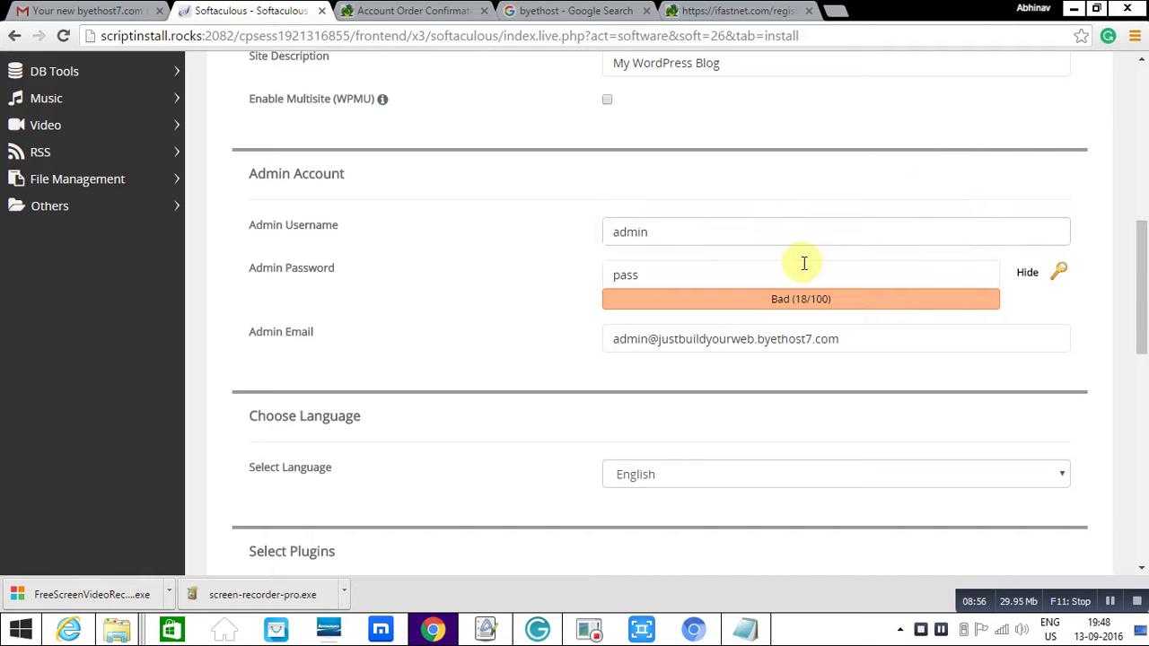
left_click_drag(1141, 292, 1140, 337)
left_click(607, 72)
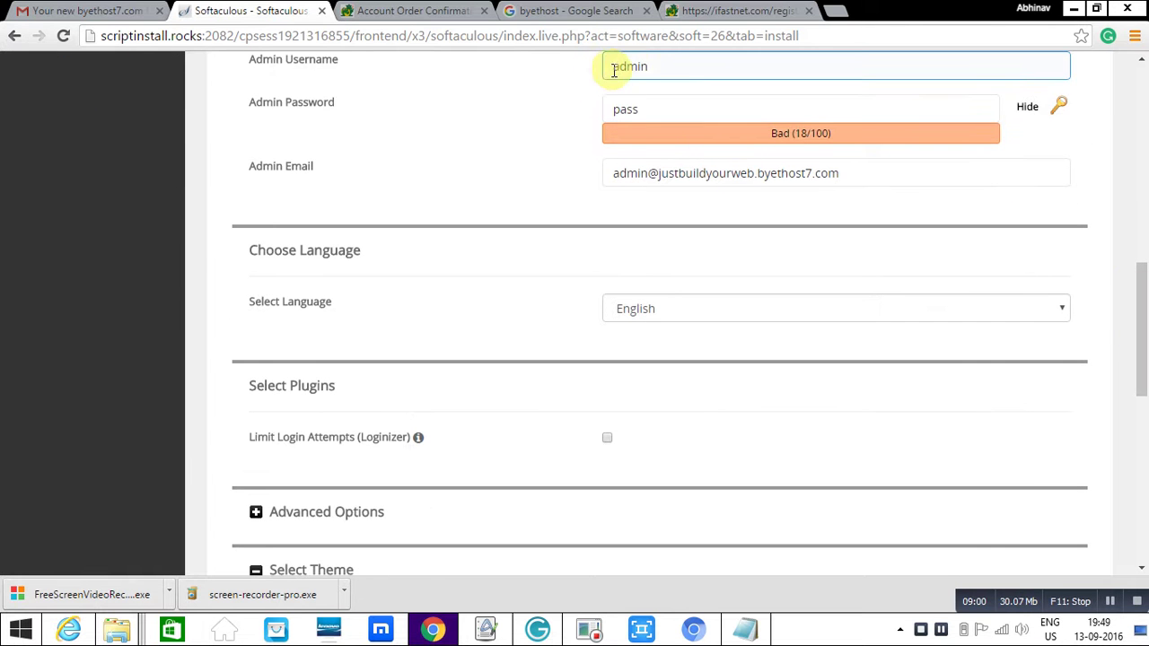
left_click(664, 108)
left_click(495, 92)
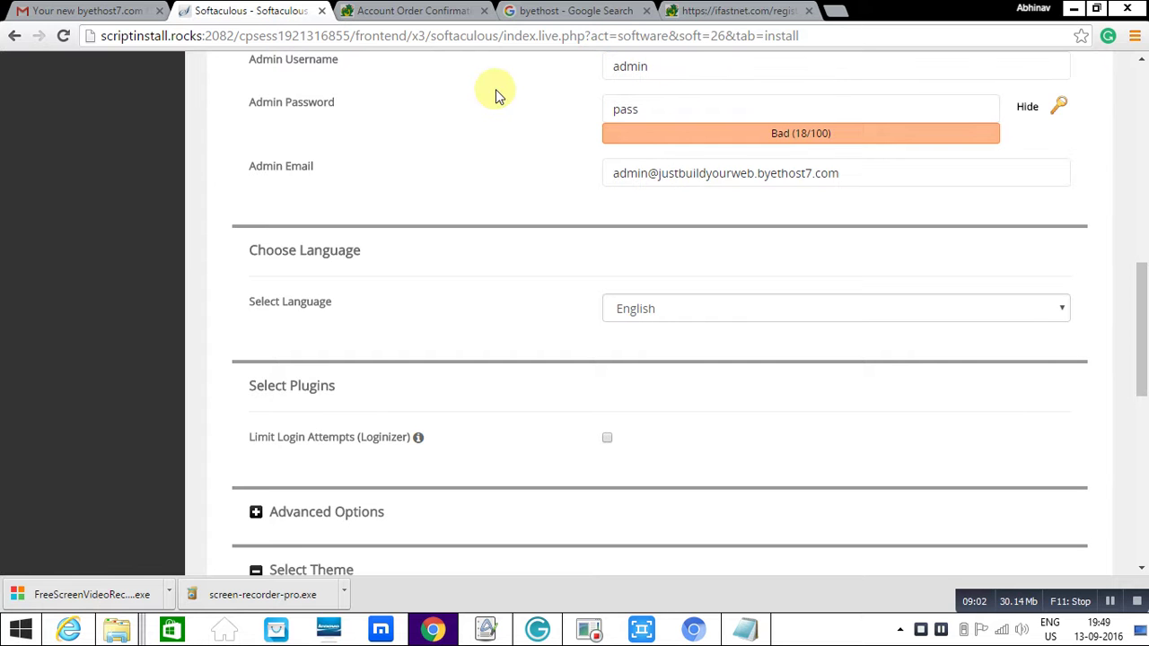
- Fill 'Email installation details to' with the suggested address and start the WordPress install
left_click_drag(1141, 348, 1145, 515)
left_click(777, 432)
type("ab")
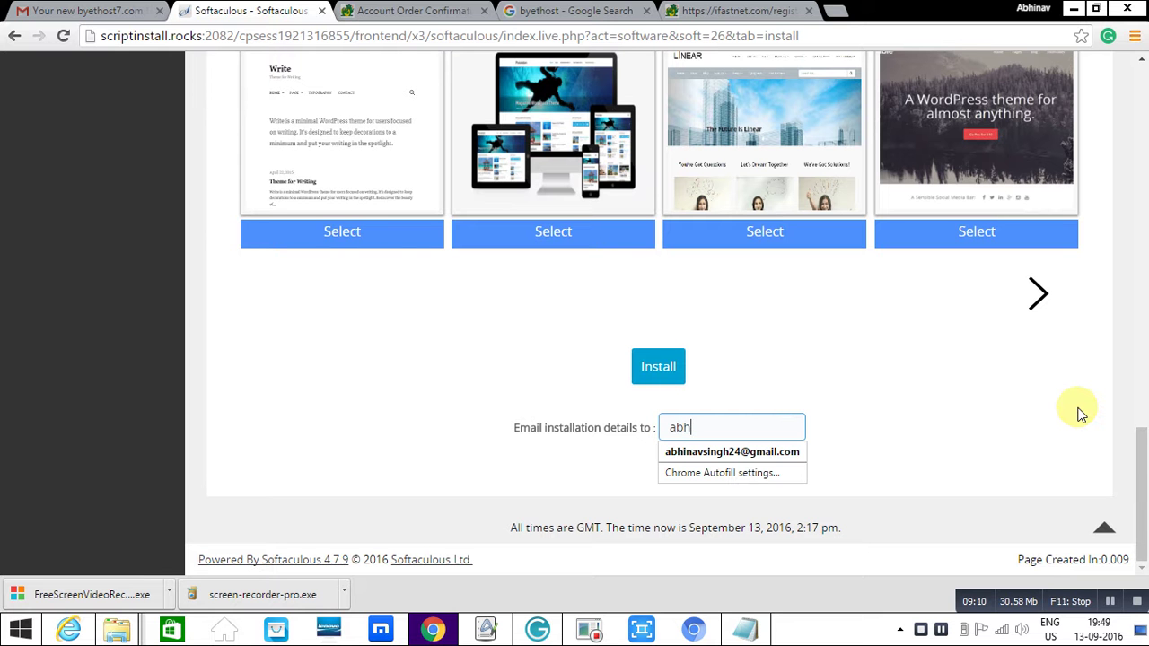
type("h")
key("Down")
key("Return")
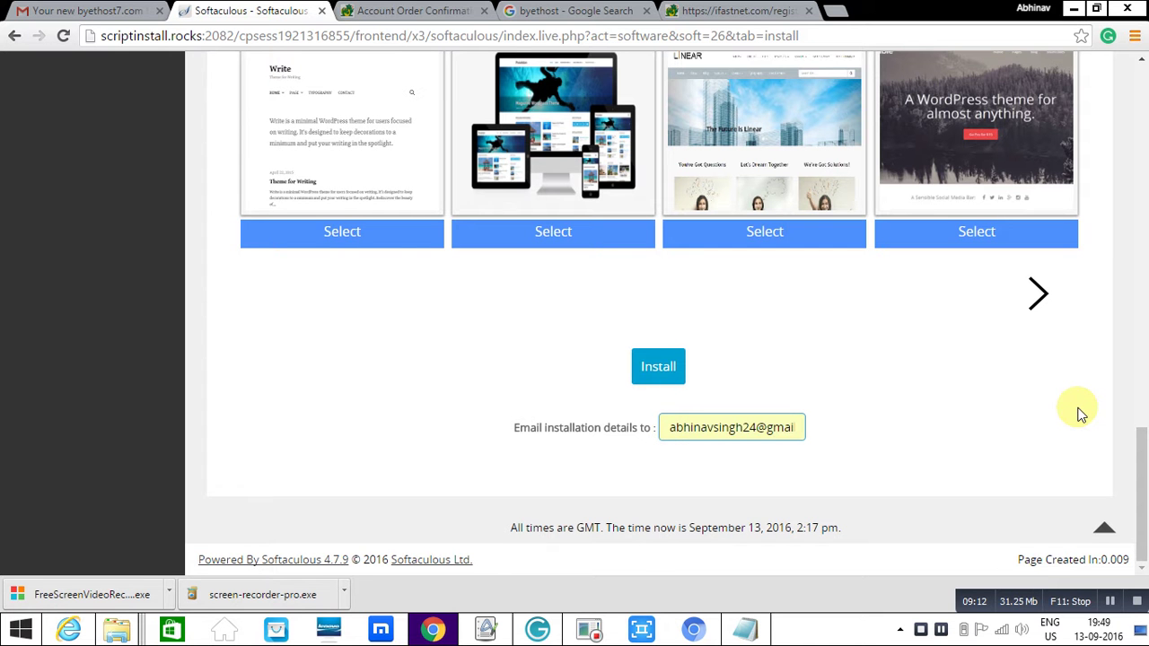
left_click(657, 361)
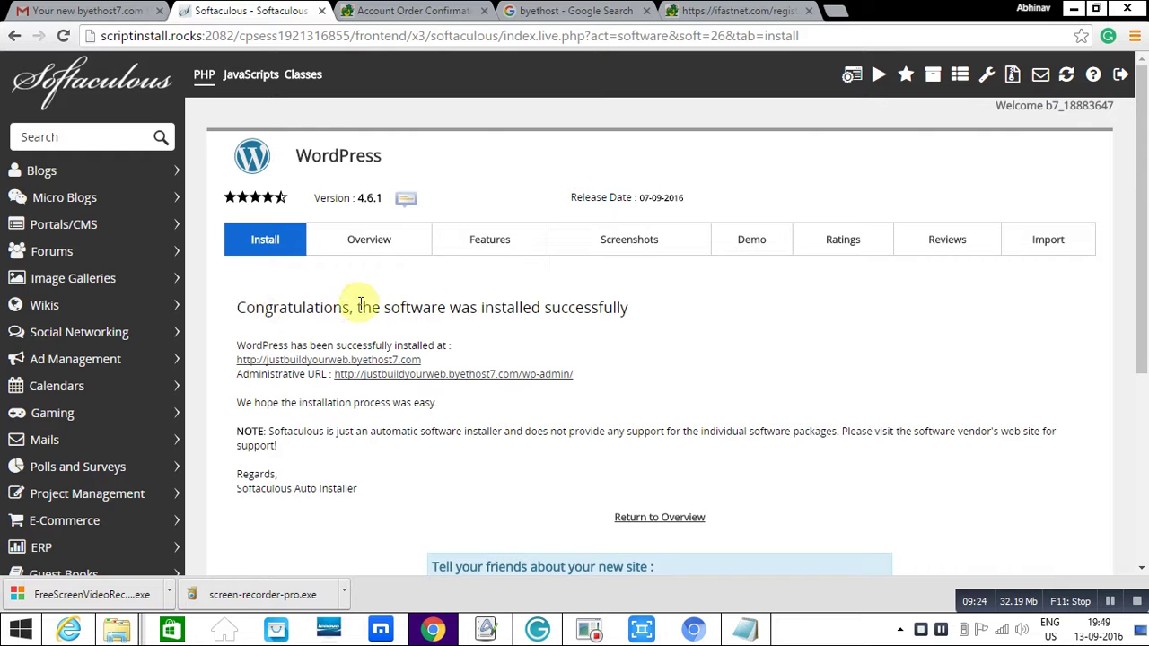
- Read the success message for justbuildyourweb.byethost7.com and follow the /wp-admin/ administrative link
left_click_drag(239, 307, 600, 325)
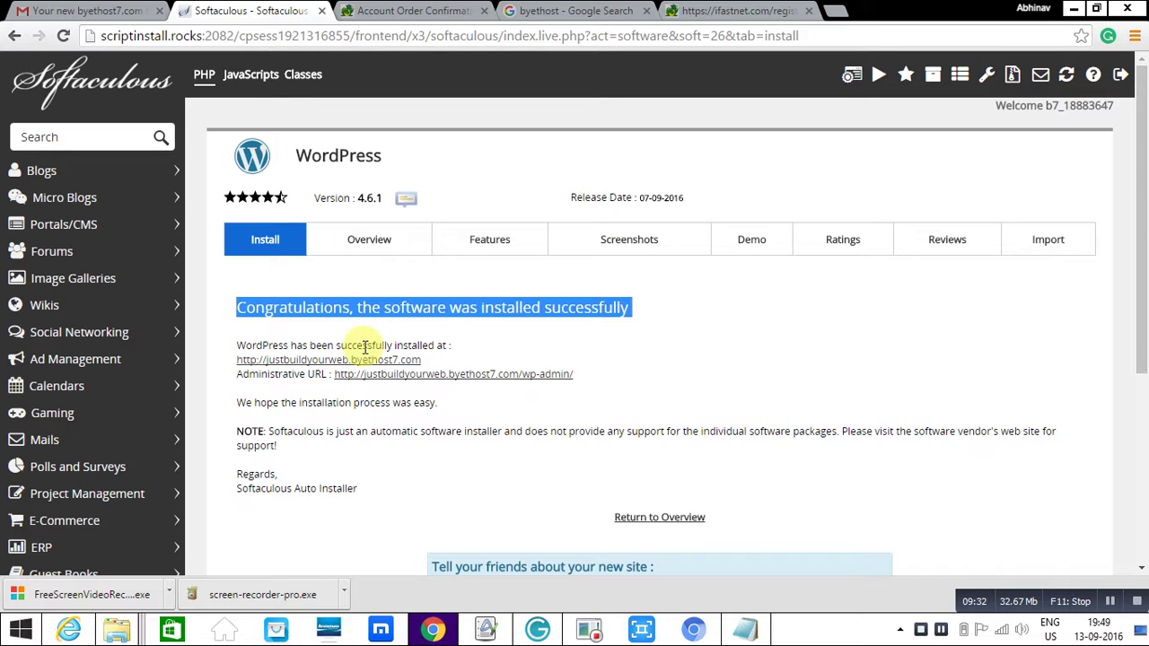
left_click_drag(454, 346, 226, 345)
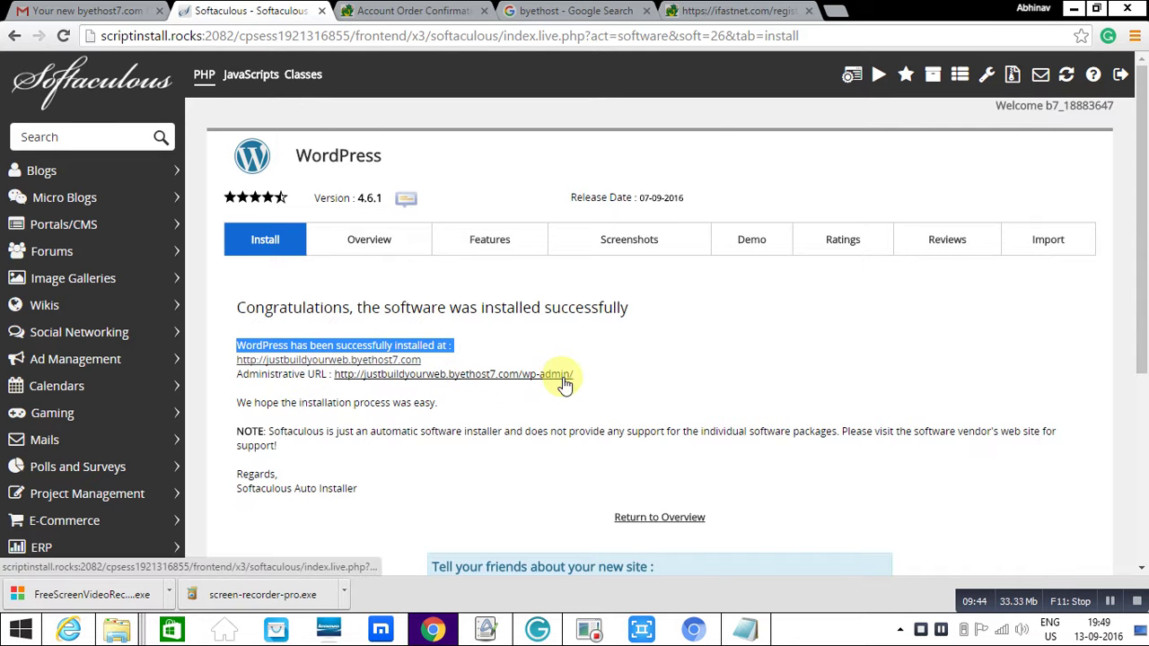
left_click(647, 377)
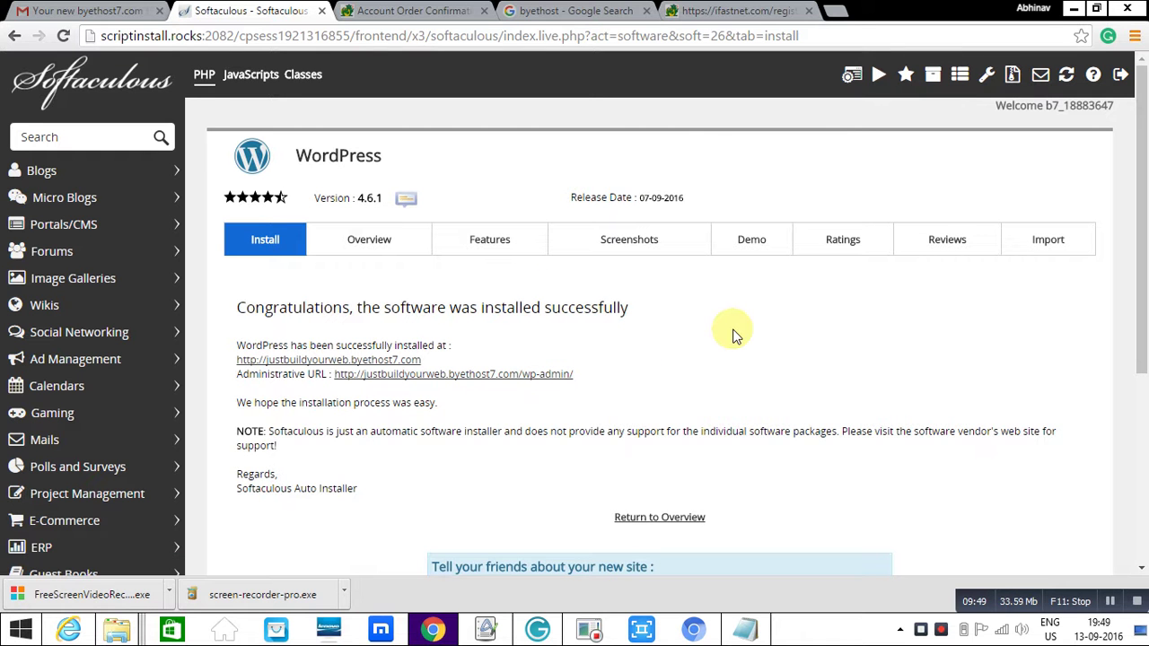
left_click(551, 375)
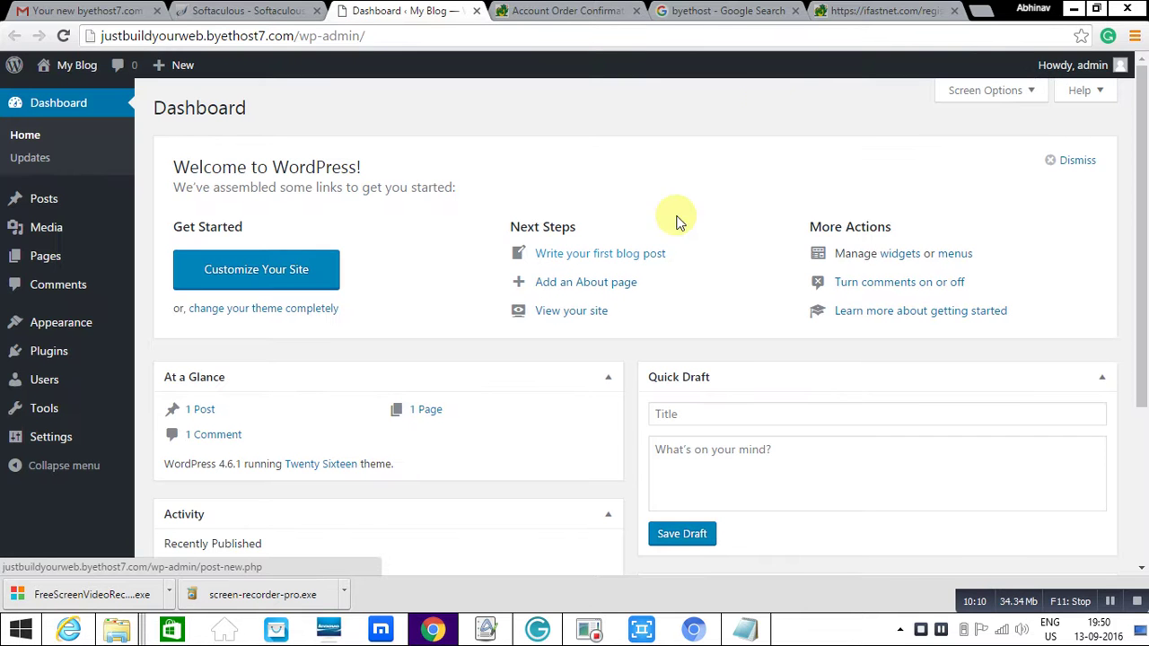
- Load justbuildyourweb.byethost7.com in a new tab and view the 'Hello world!' home page
left_click(978, 16)
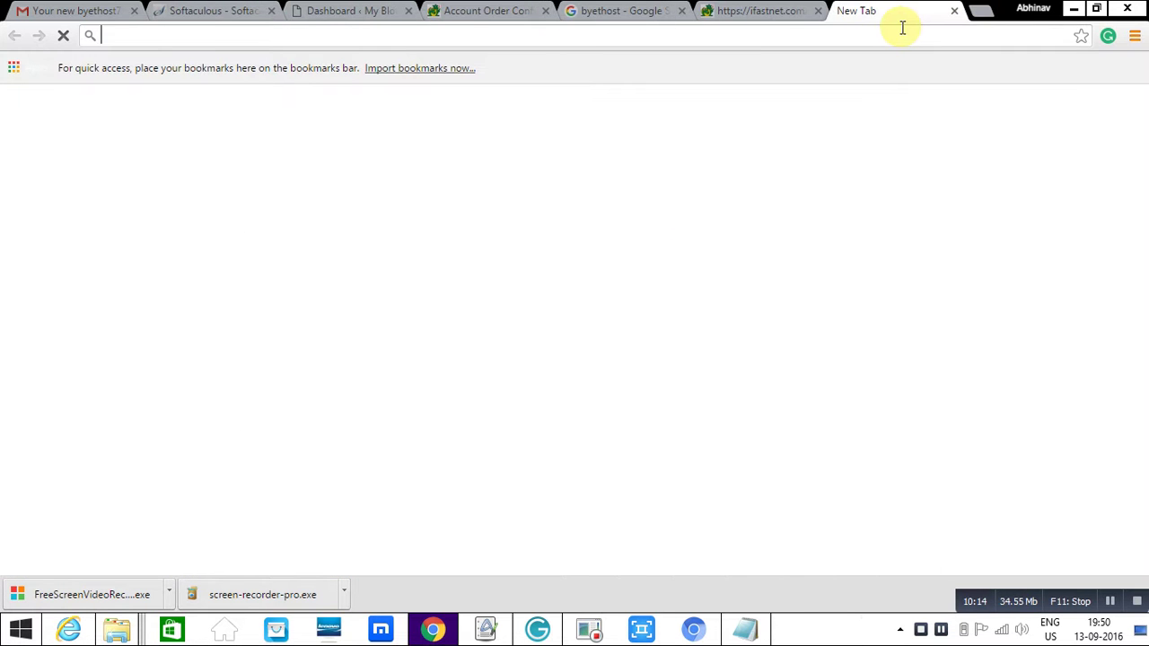
type("jus")
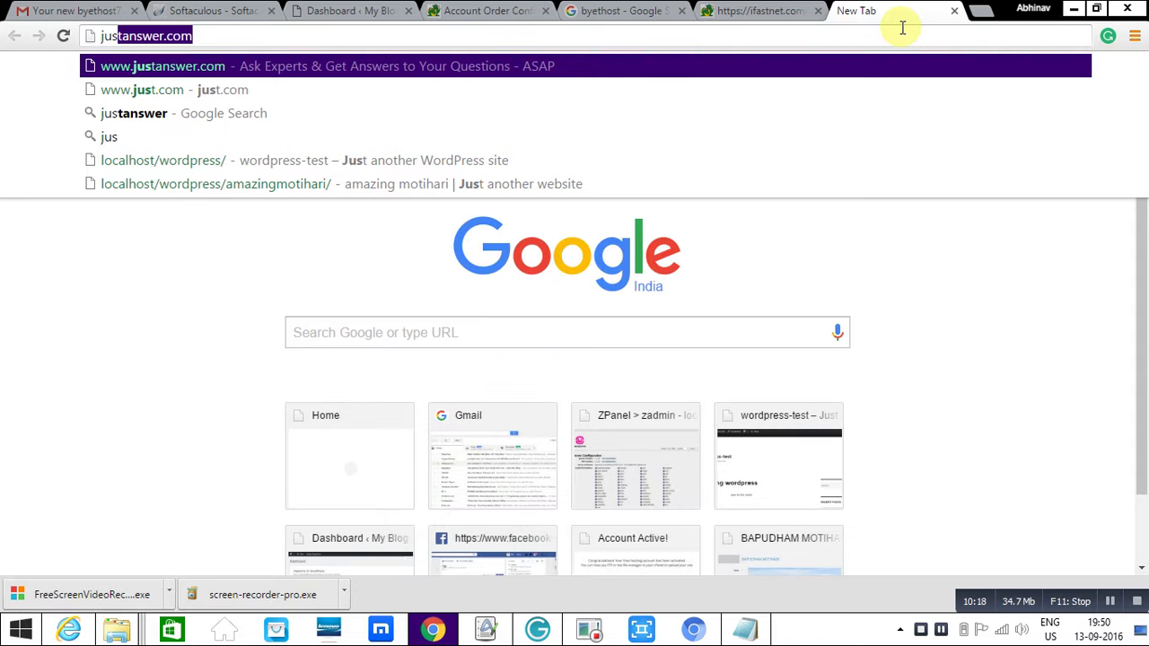
type("tbuild")
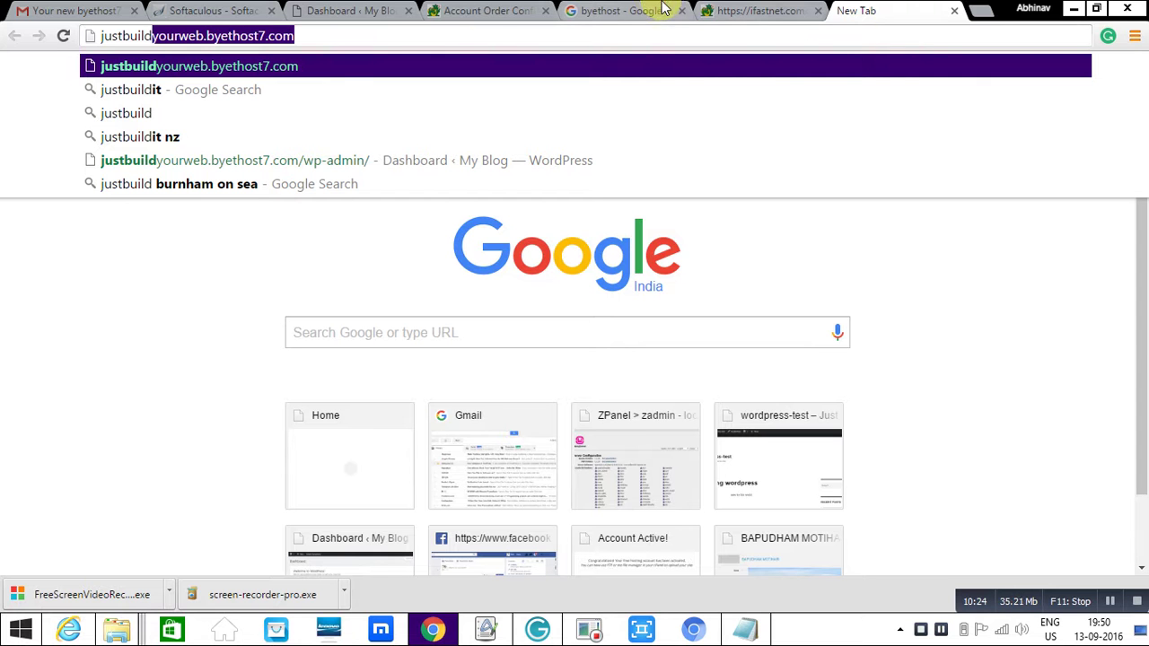
key("Return")
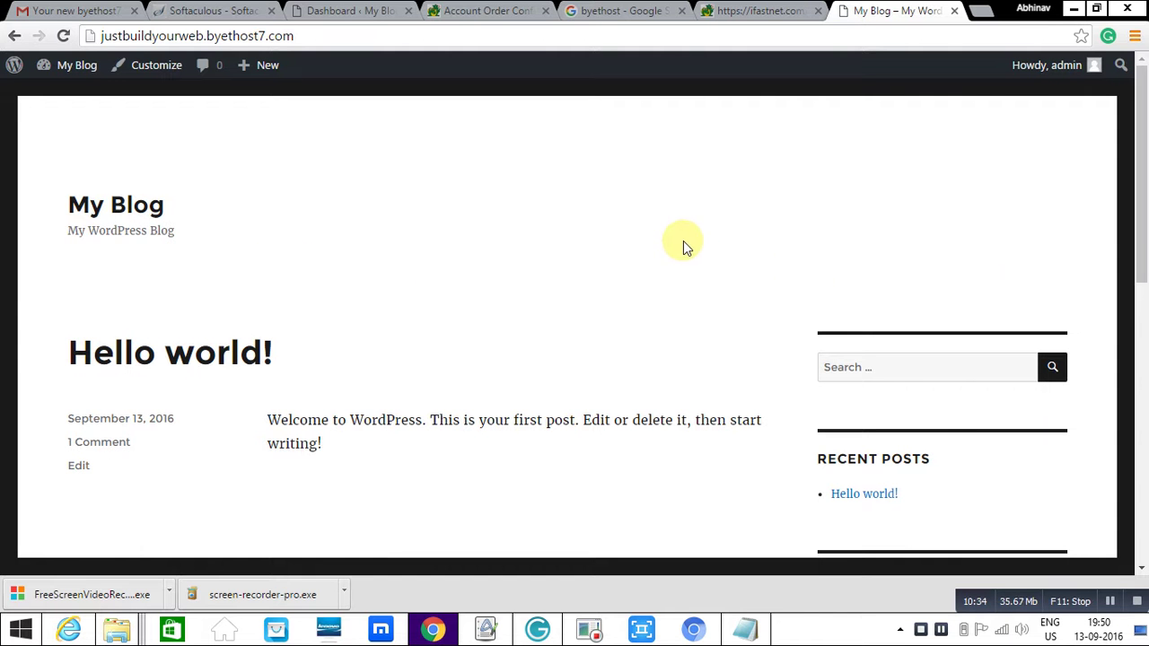
left_click_drag(1140, 233, 1131, 211)
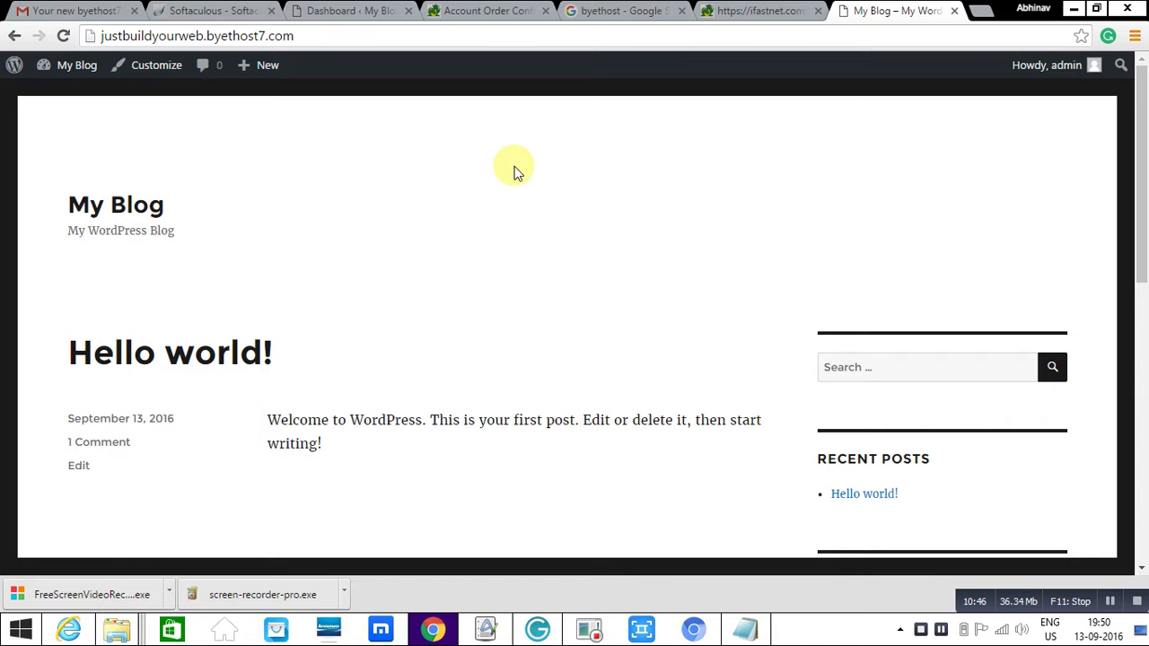
- Trash the default Sample Page from Pages > All Pages in the dashboard
left_click(339, 9)
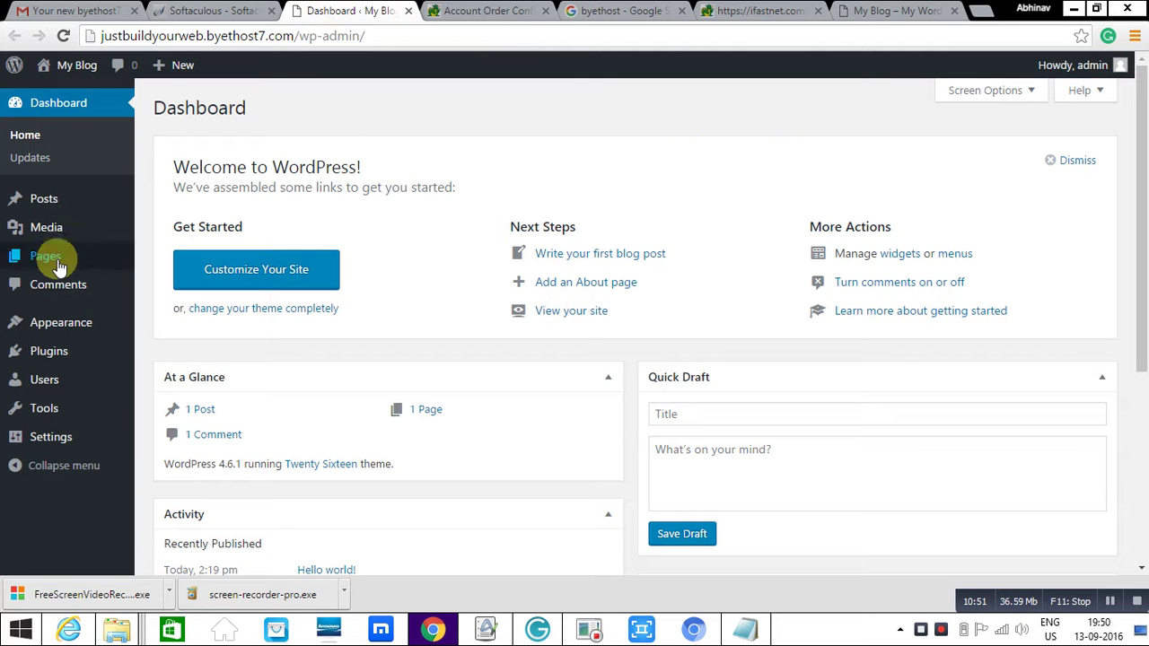
mouse_move(52, 259)
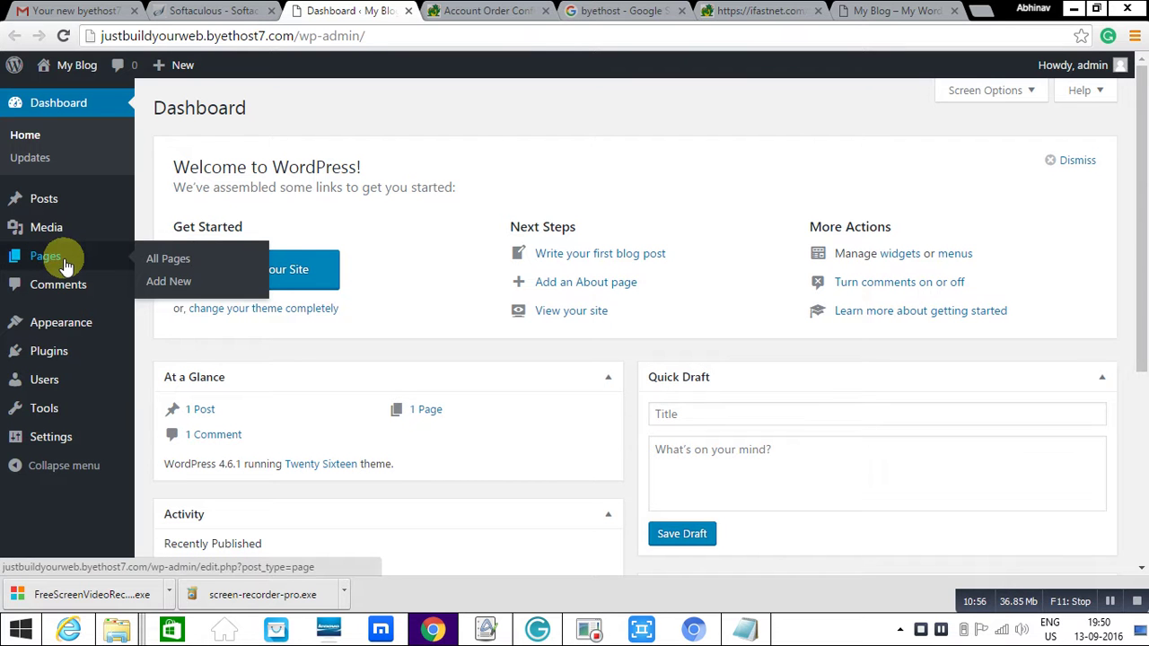
left_click(163, 260)
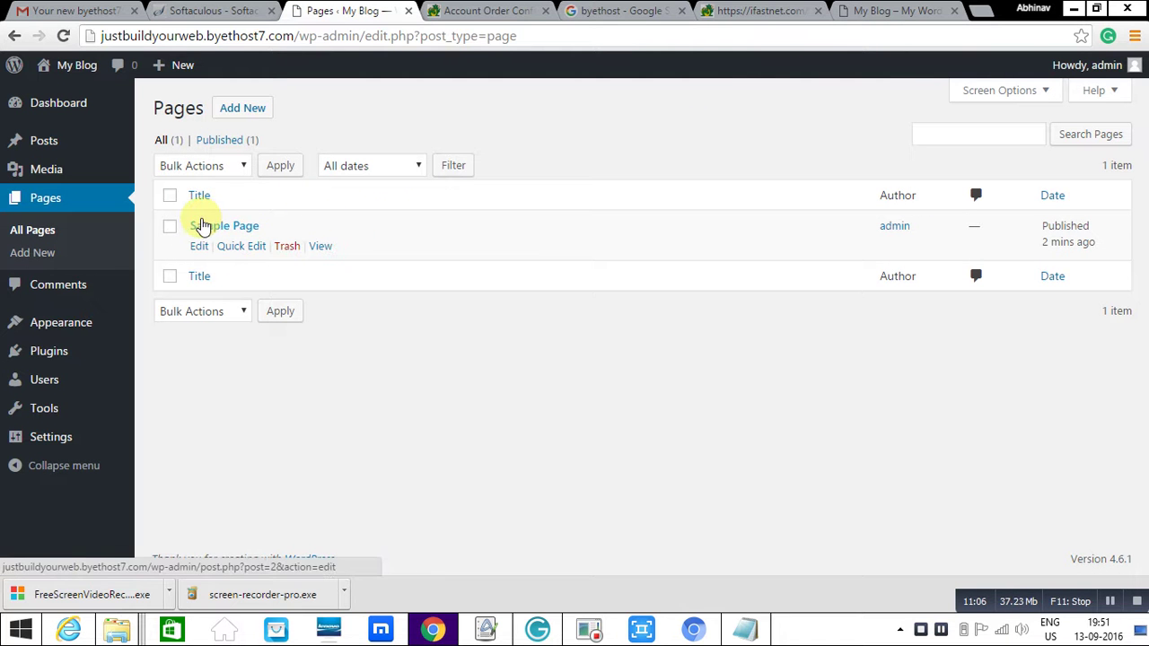
left_click(289, 245)
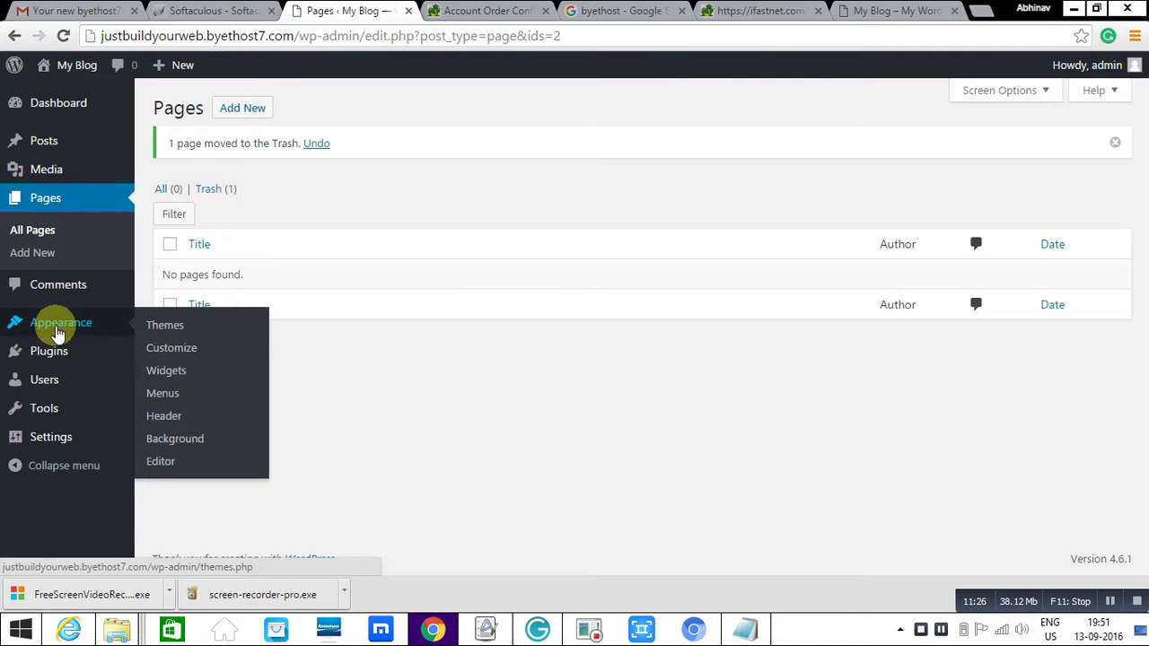
mouse_move(56, 354)
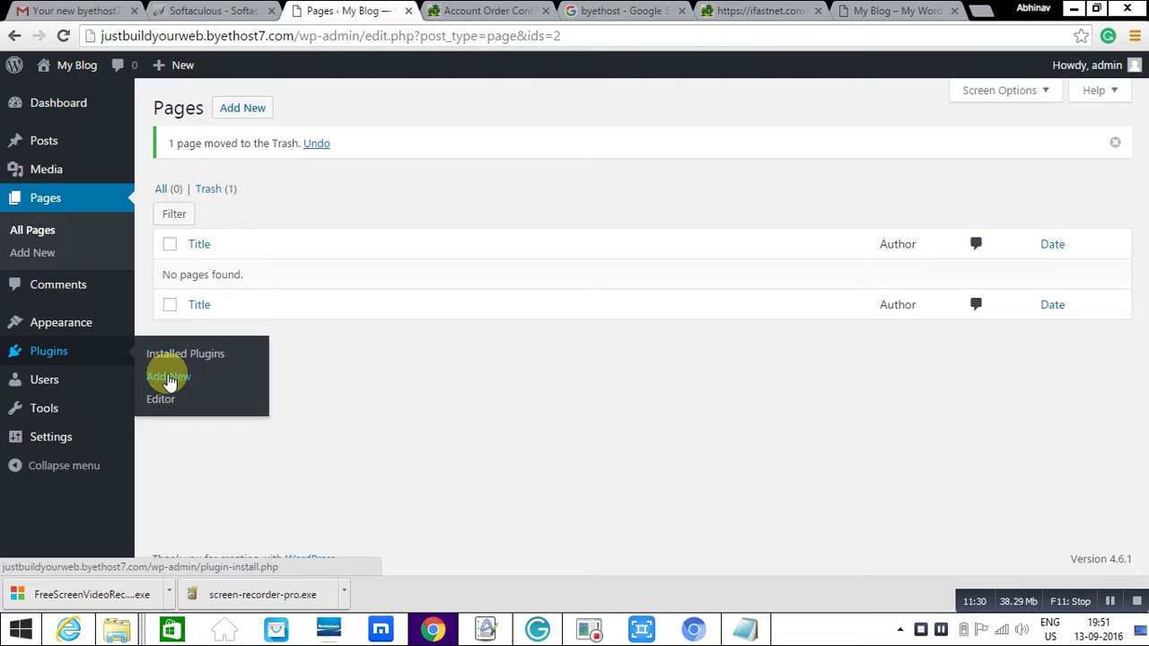
- Search Plugins > Add New for Symphony and install Page Builder Simply Symphony
left_click(169, 376)
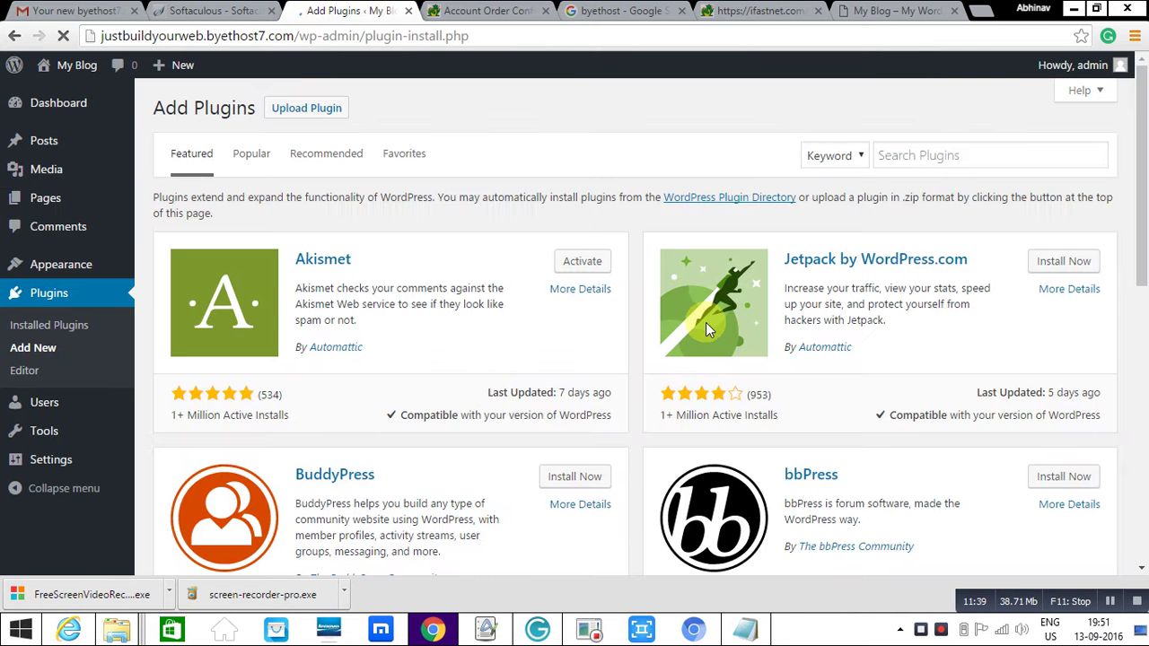
left_click(964, 148)
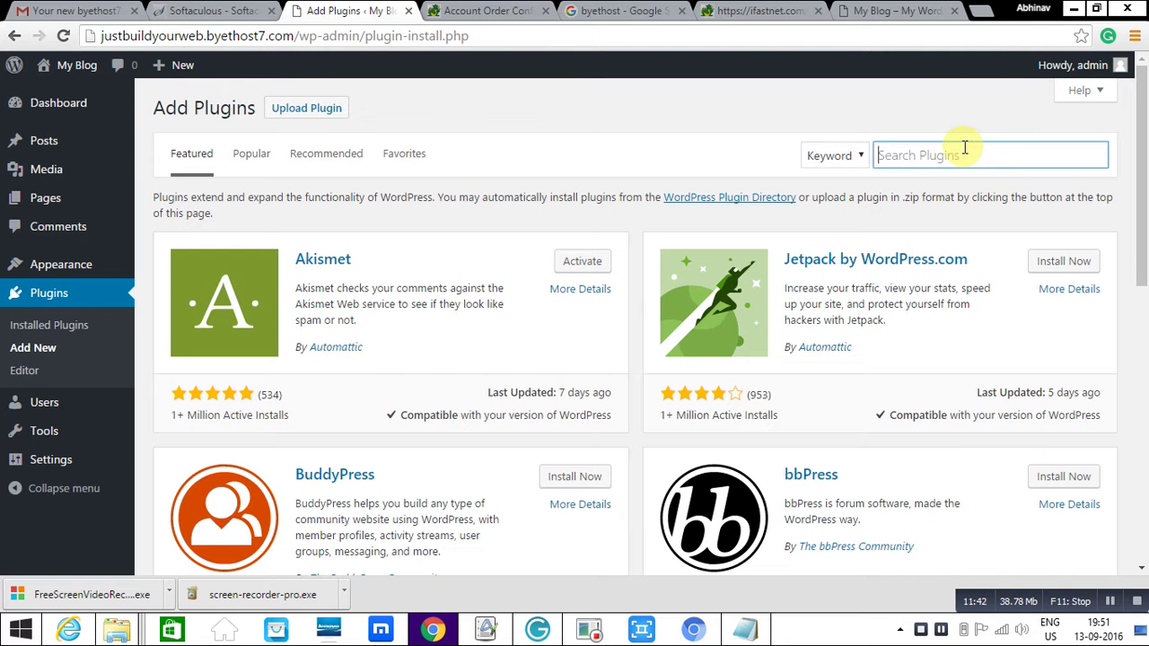
type("symphony")
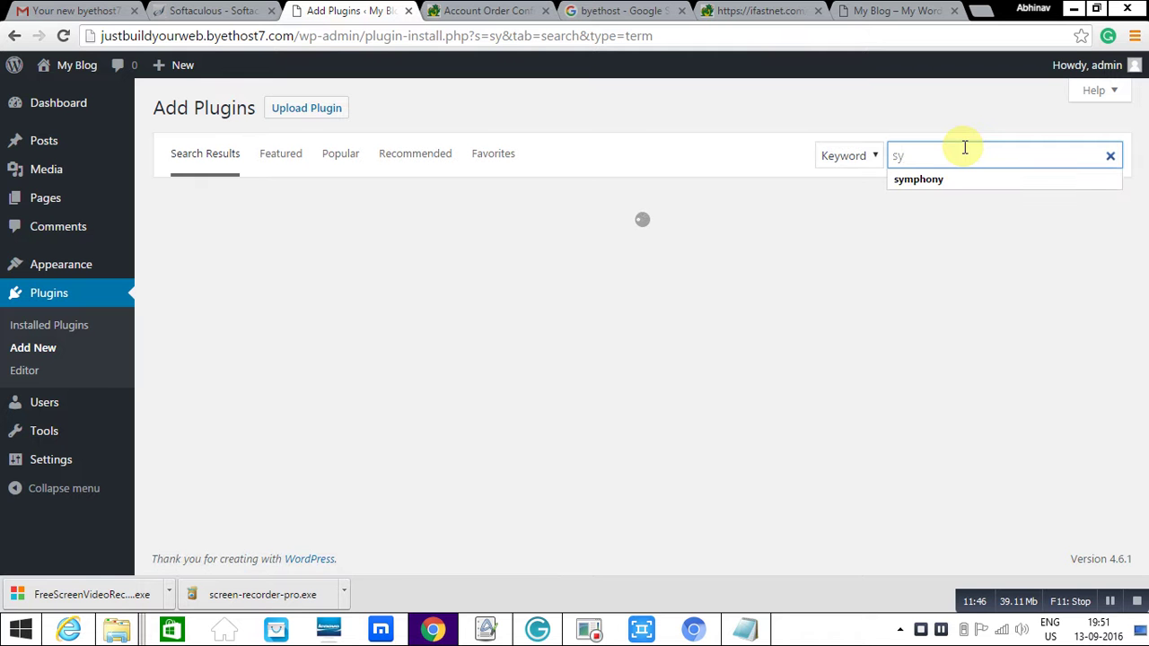
left_click(925, 182)
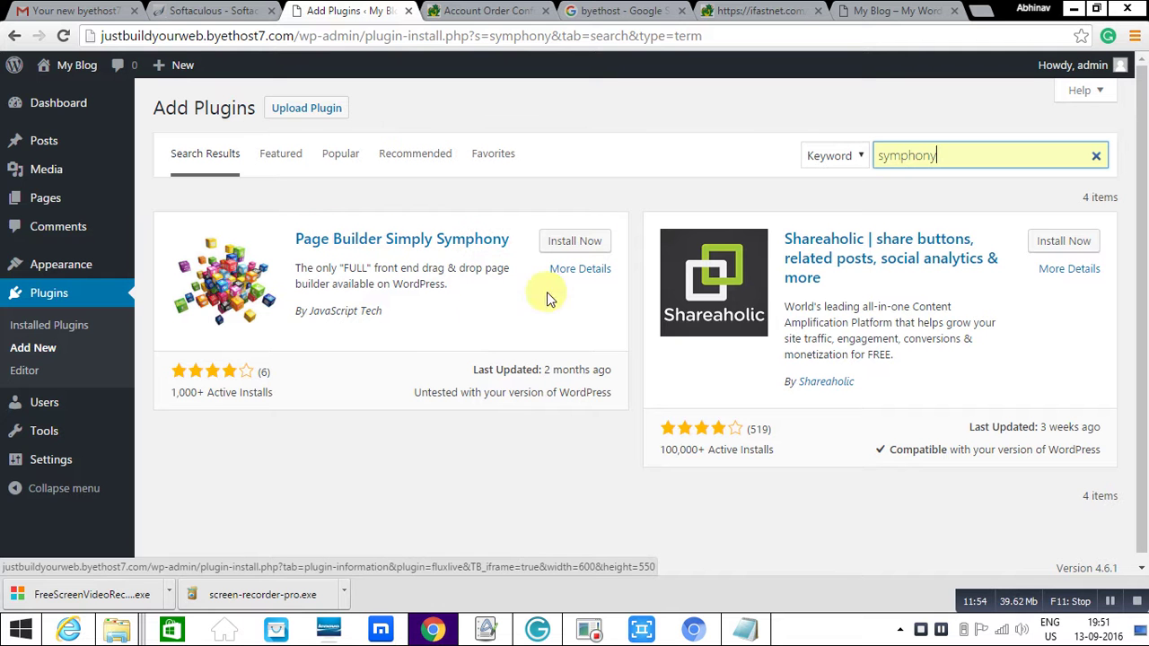
left_click(582, 242)
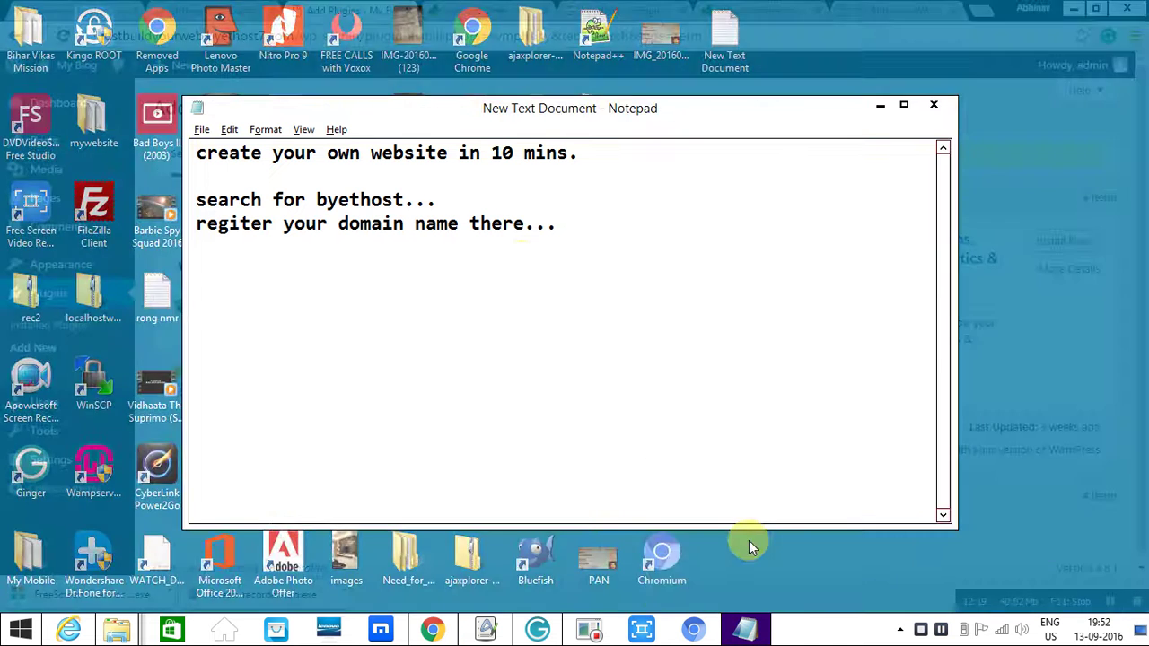
- Correct the Notepad typo so it reads 'register', then move the notes aside
left_click(748, 541)
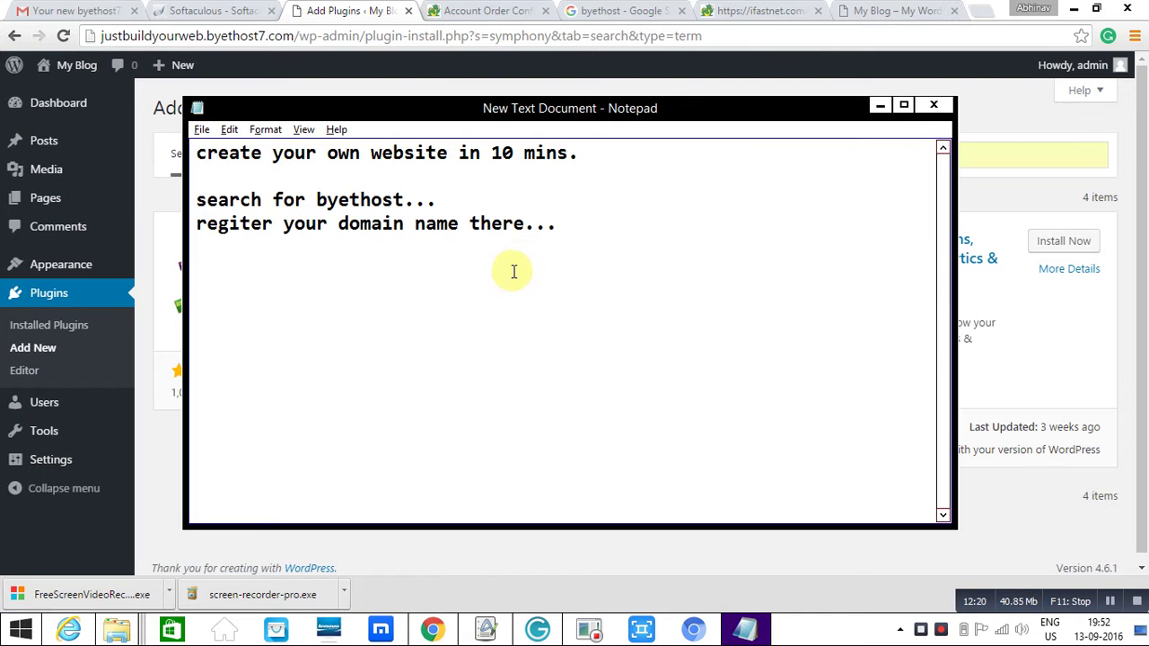
left_click(241, 222)
type("s")
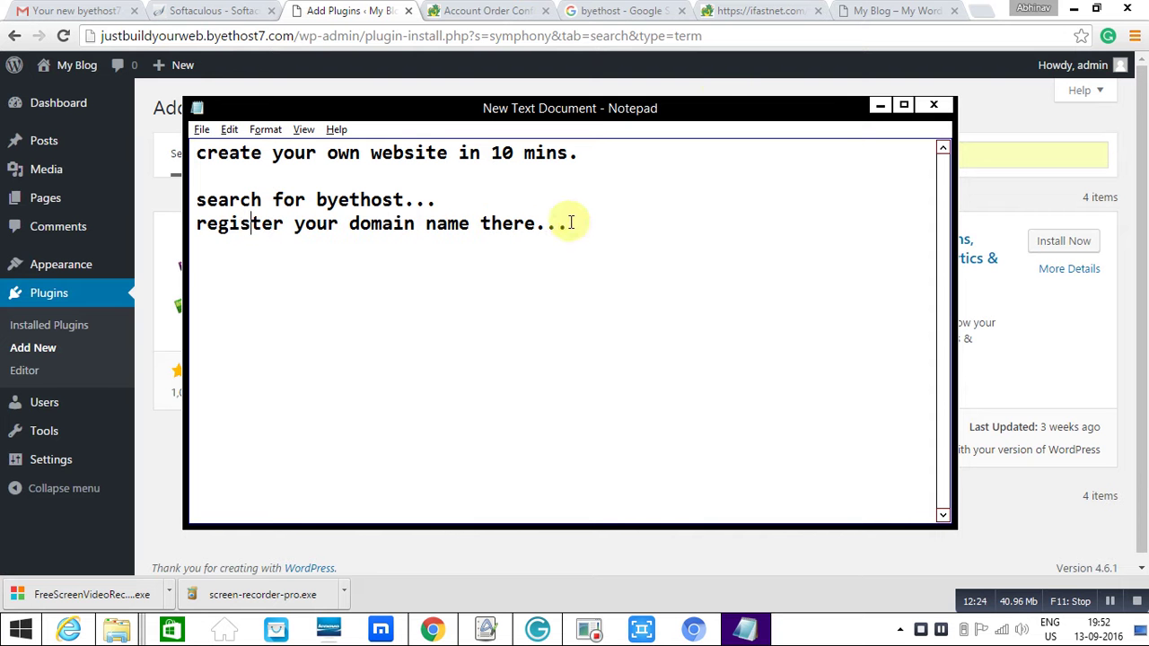
left_click_drag(708, 97, 893, 287)
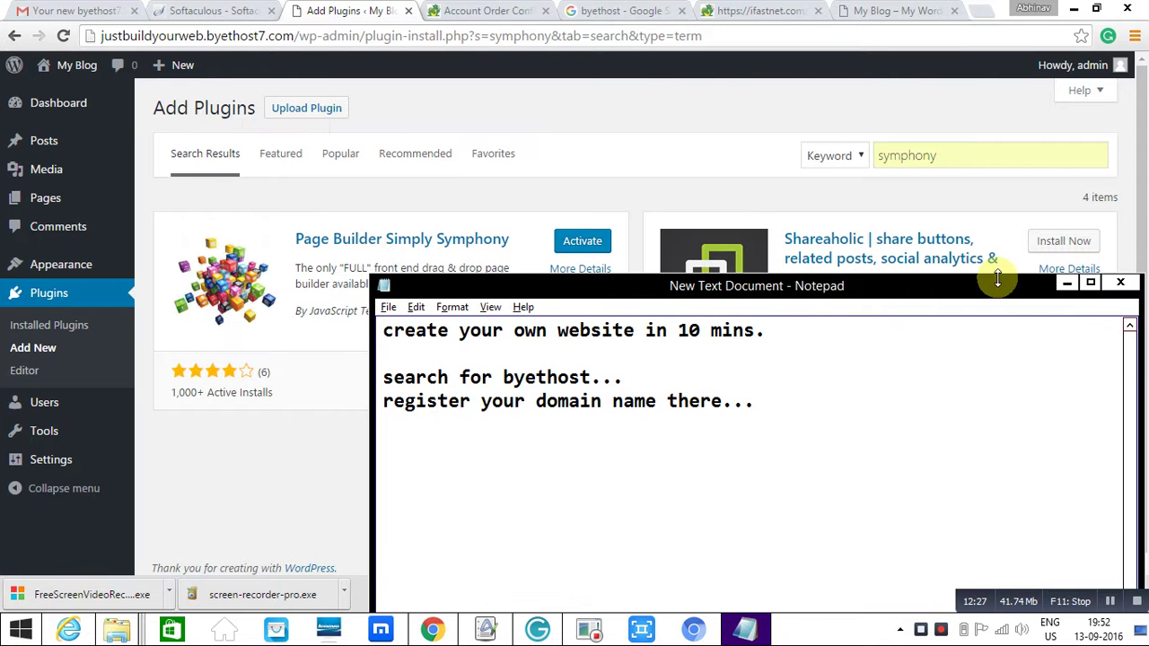
- Activate Page Builder Simply Symphony and create a Themeless Splash Page from the admin bar
left_click(1069, 283)
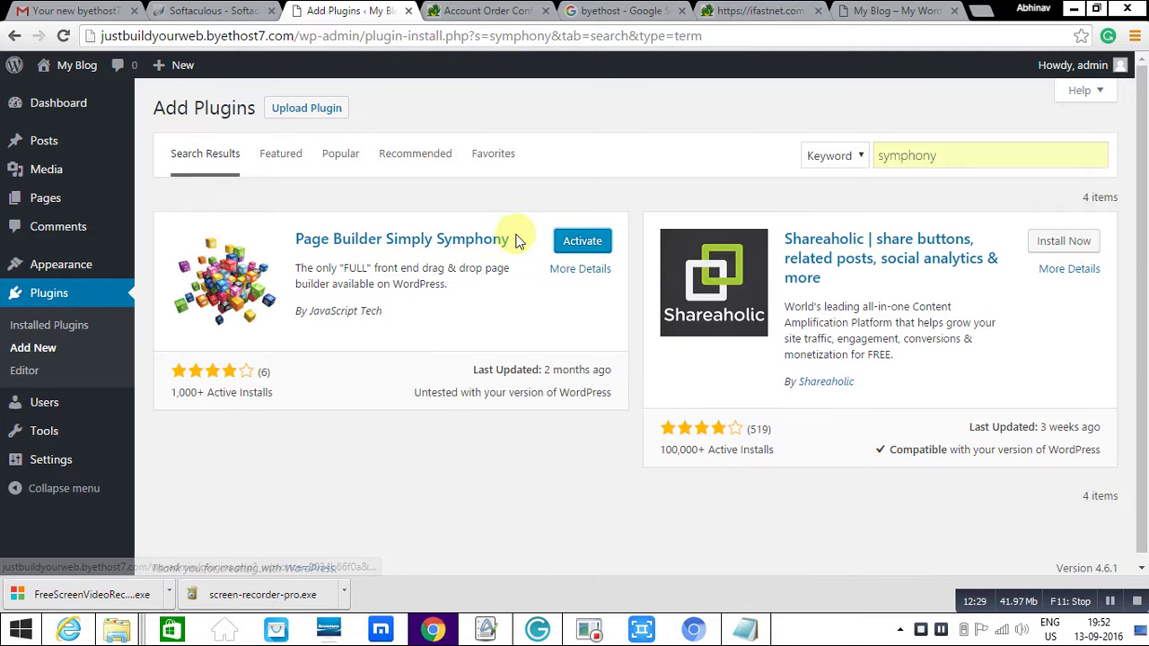
left_click(588, 242)
left_click(588, 242)
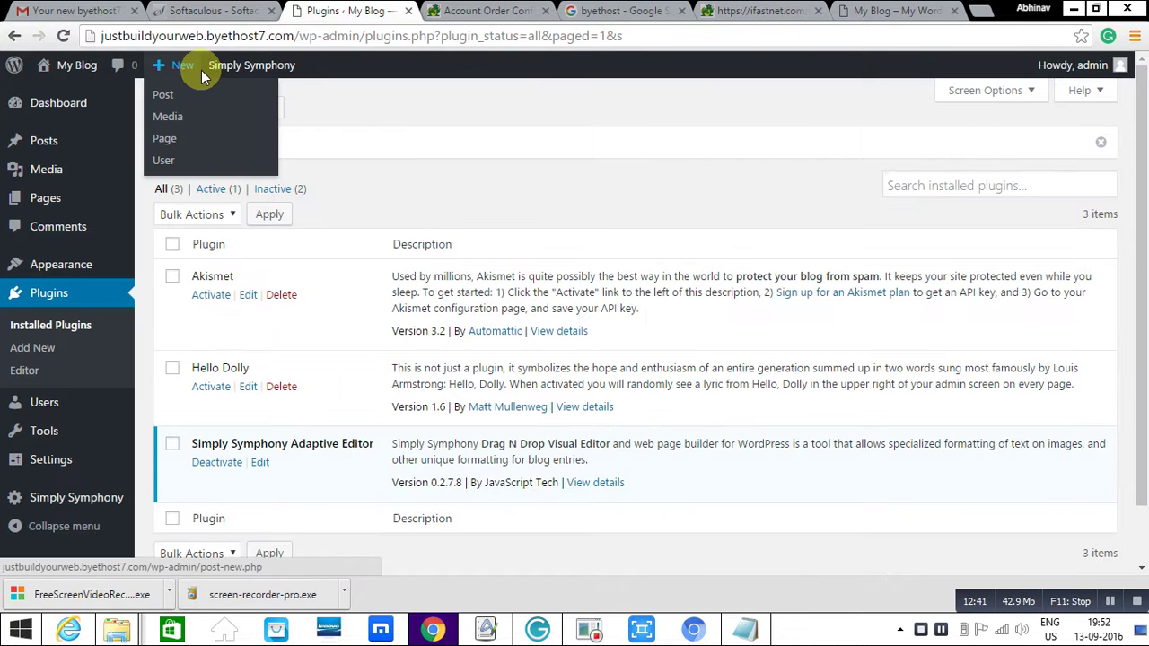
mouse_move(252, 68)
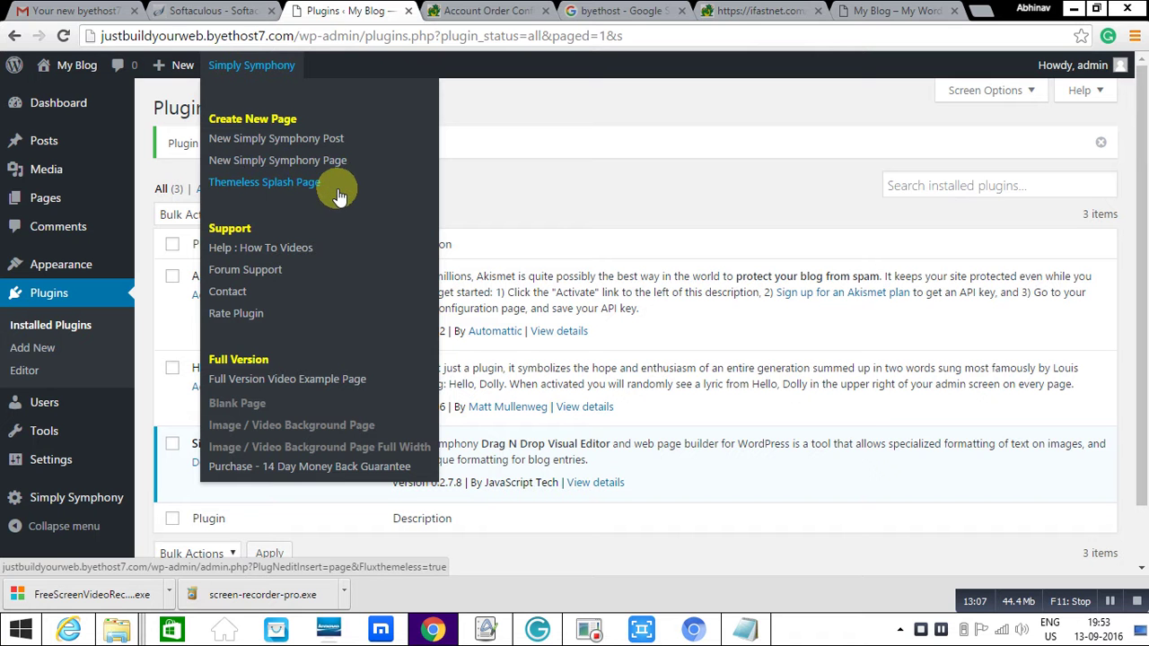
left_click(311, 189)
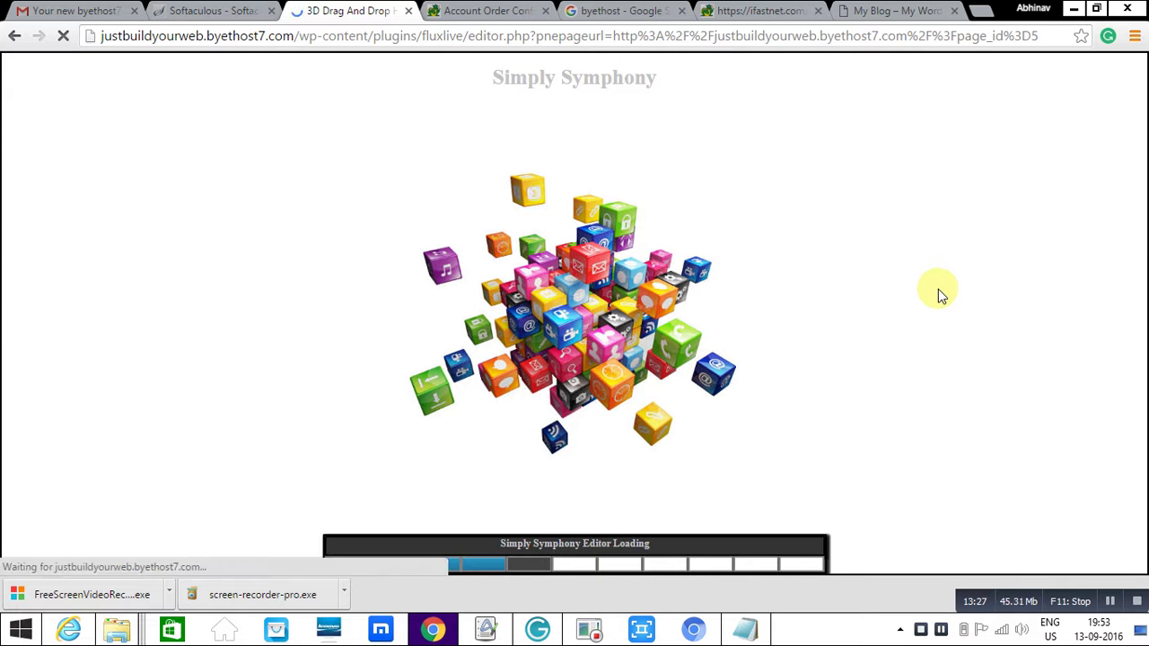
- Close the My Blog tab and focus the Image Address field in Page Properties
left_click(898, 11)
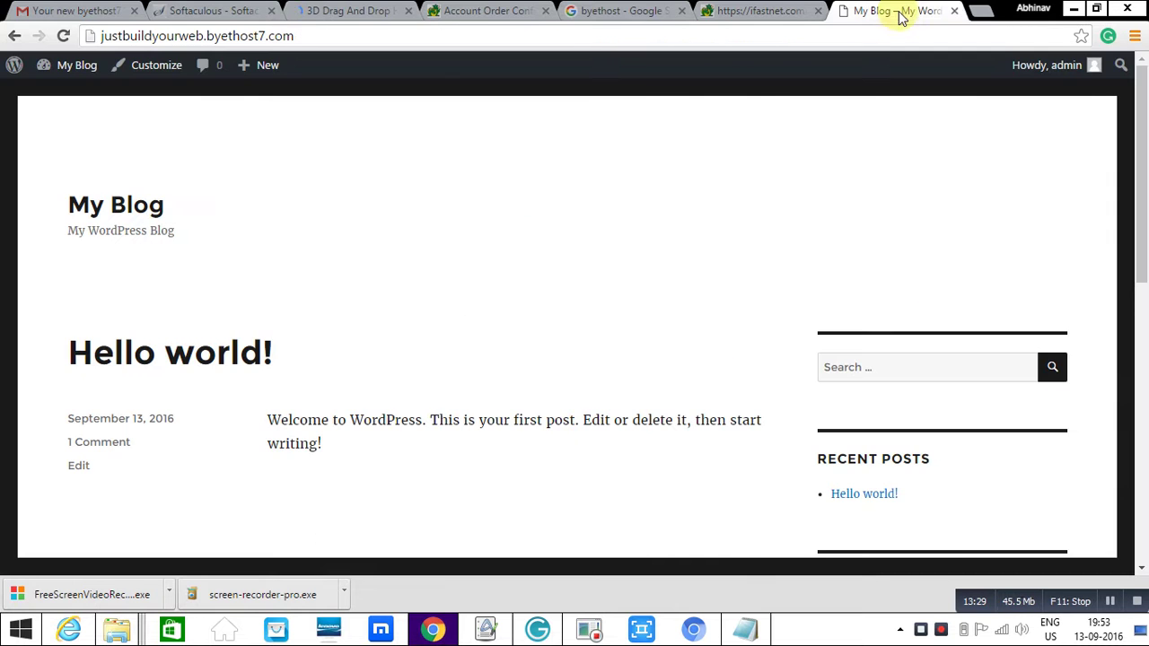
left_click(955, 11)
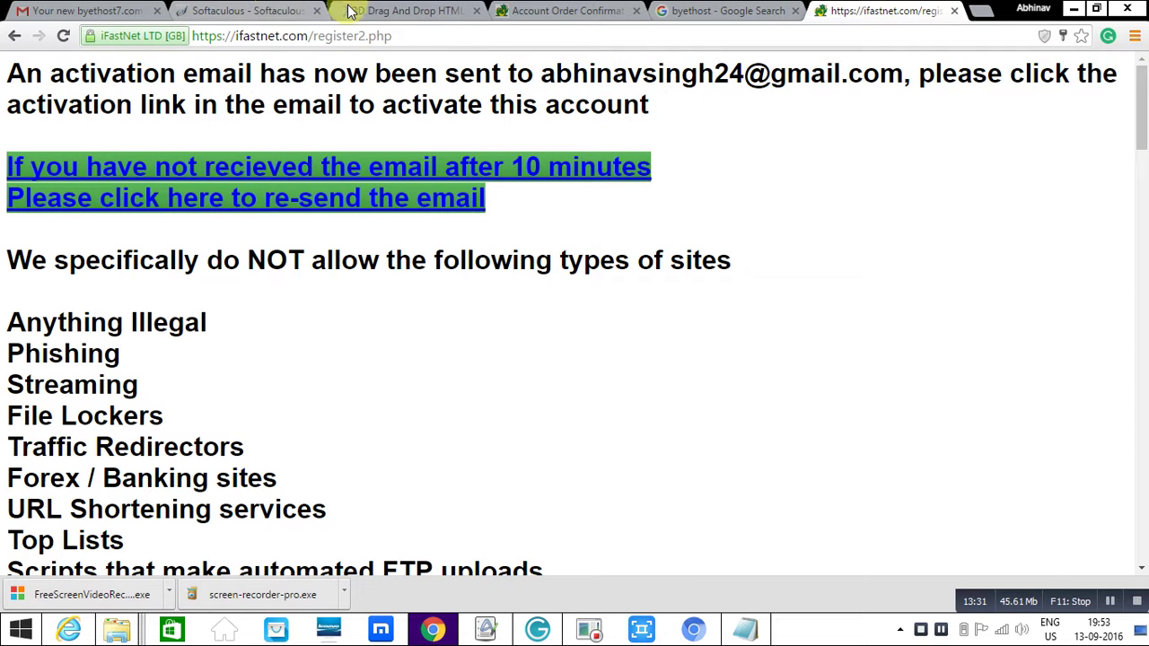
left_click(413, 12)
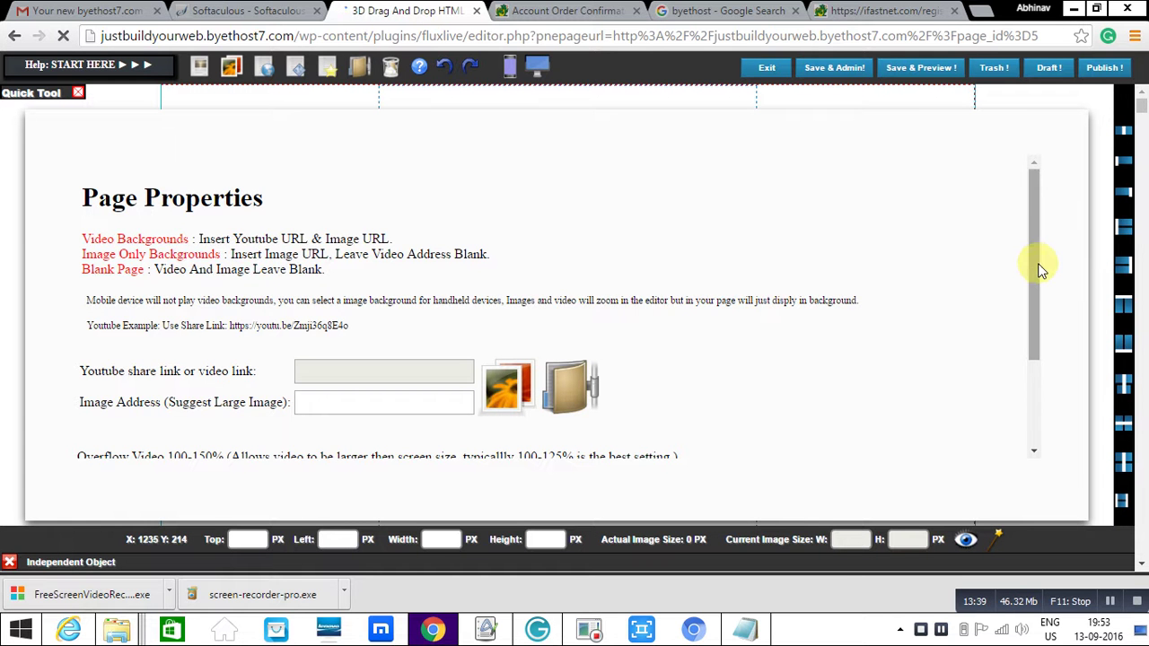
left_click_drag(1032, 263, 1030, 310)
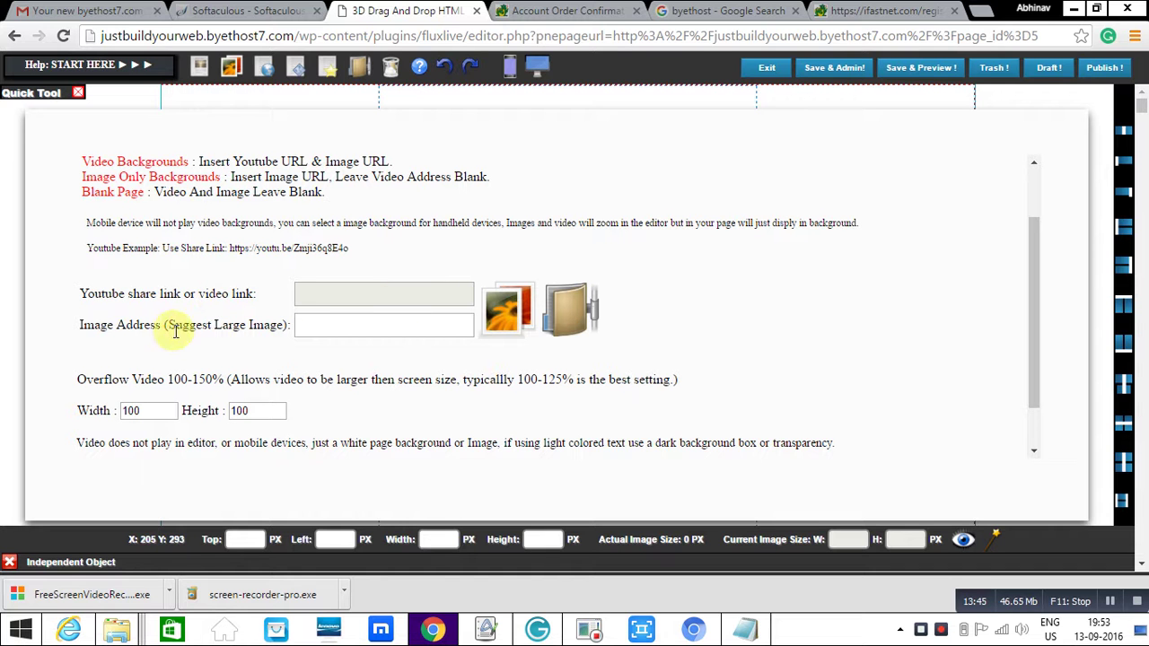
left_click(403, 327)
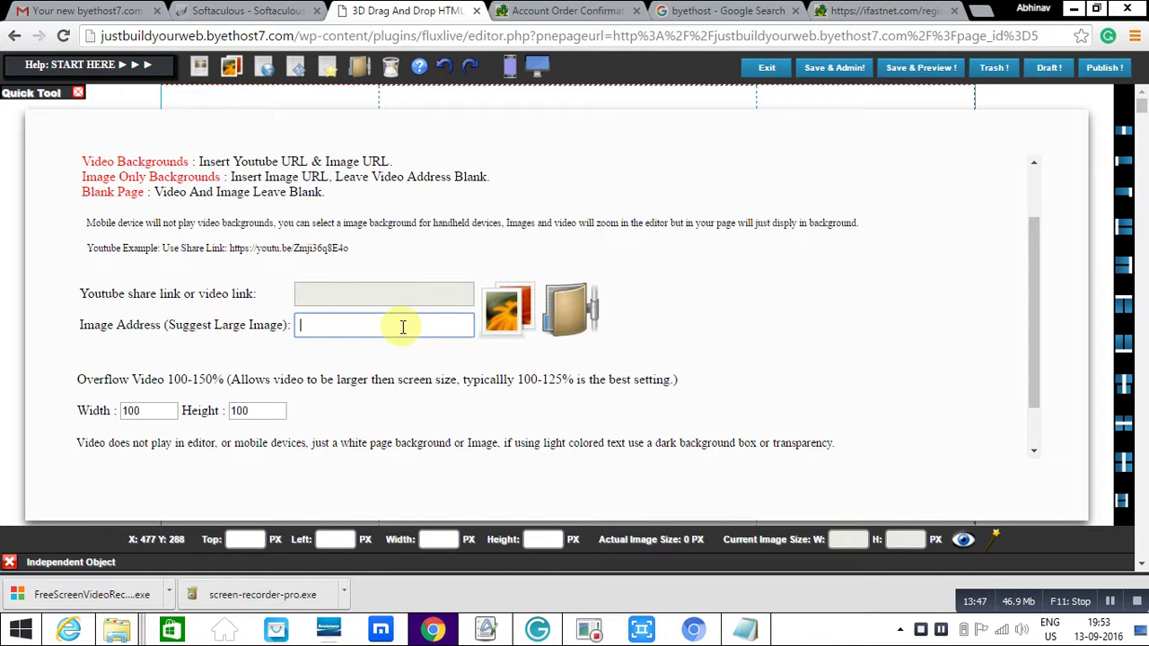
- Try uploading desktop-wallpaper.jpg from Downloads as the background image; it fails with an HTTP error
left_click(487, 309)
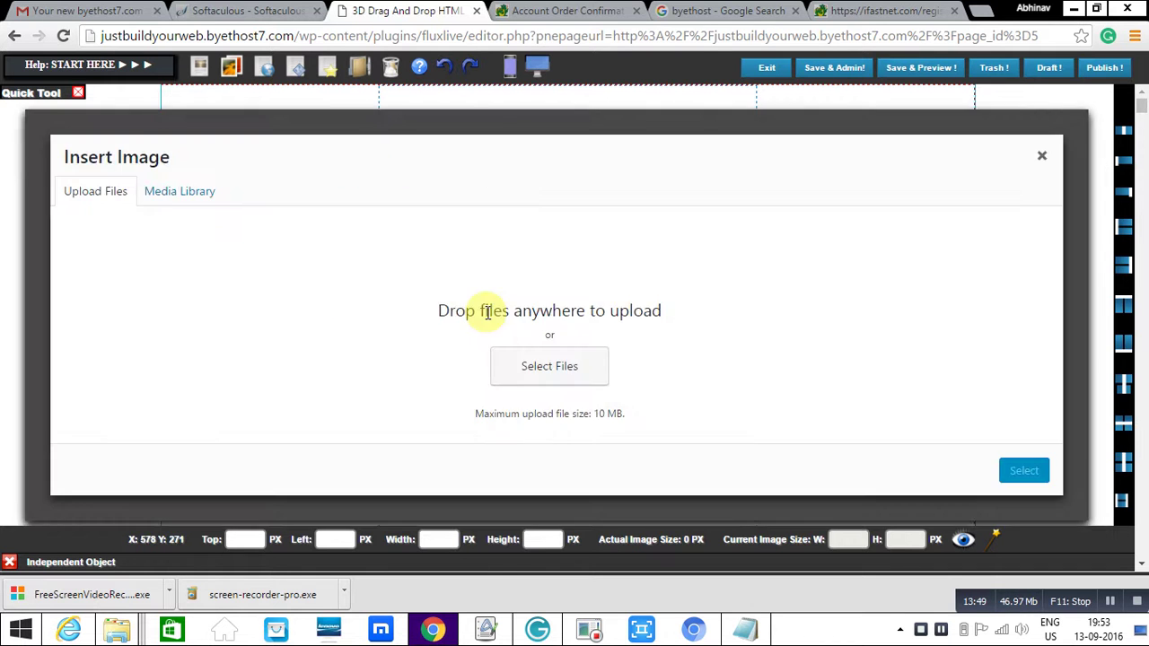
left_click(566, 386)
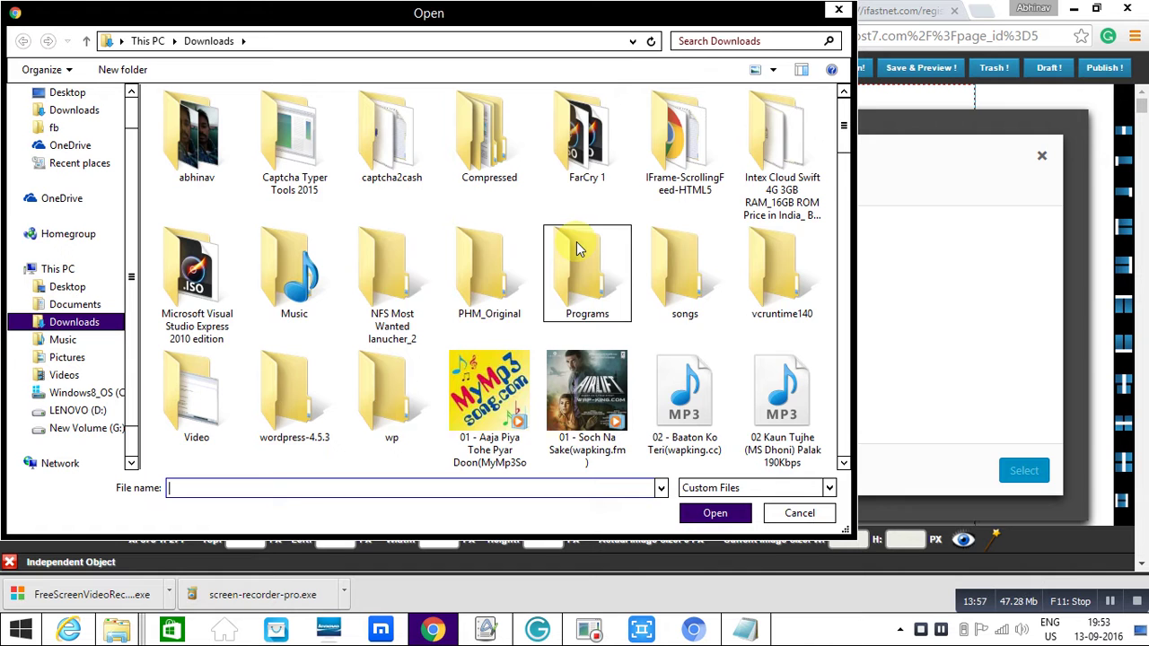
left_click_drag(843, 131, 844, 325)
left_click(813, 280)
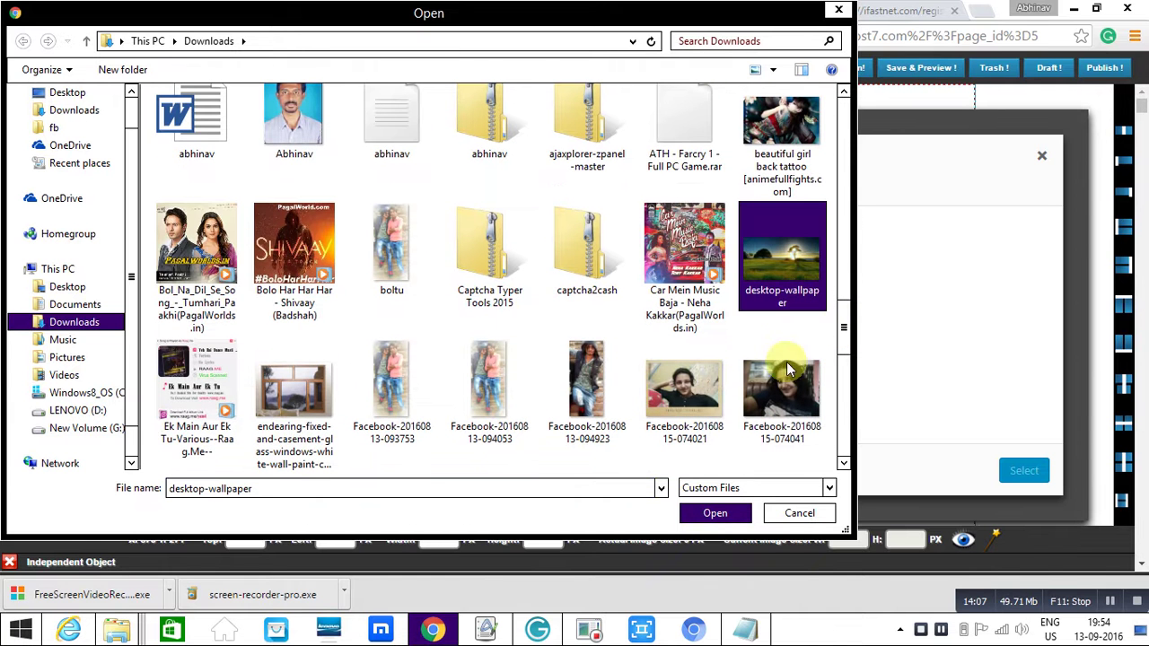
left_click(715, 513)
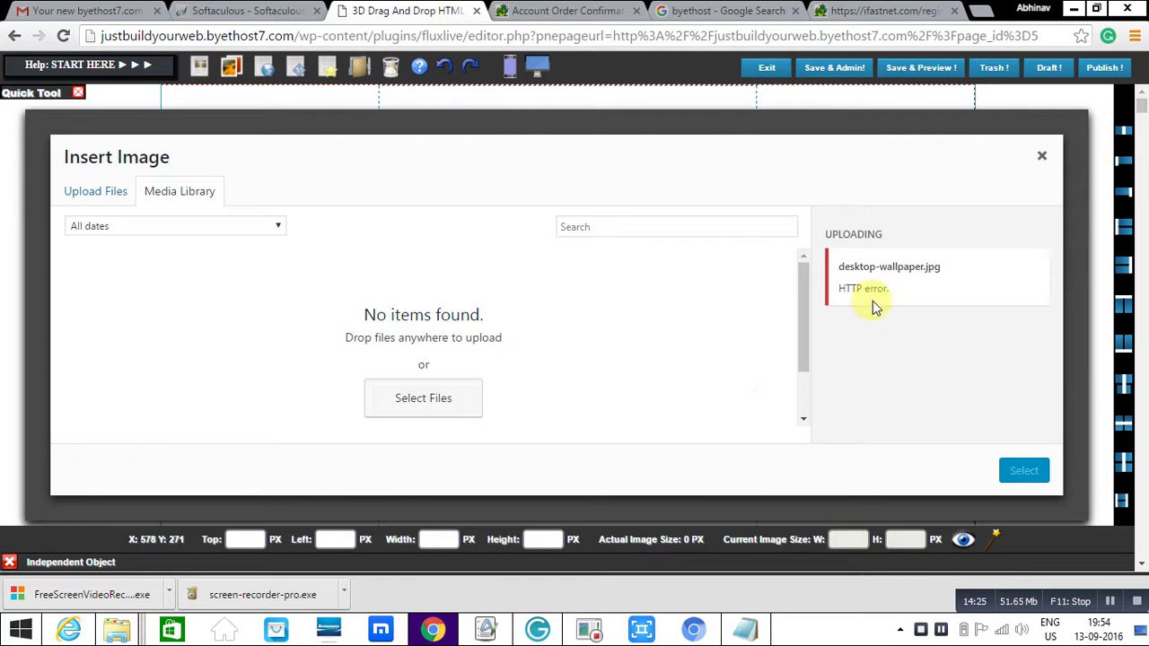
- Upload the maggi noodle photo to the media library
left_click(438, 399)
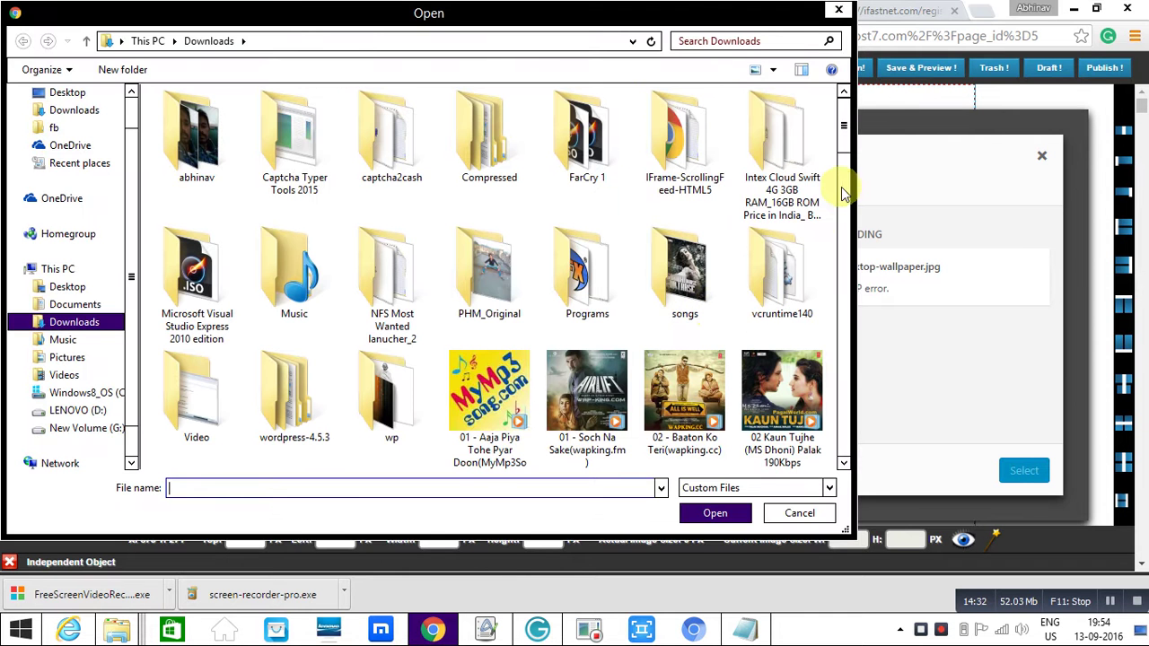
left_click_drag(841, 164, 846, 367)
left_click(696, 361)
left_click(705, 513)
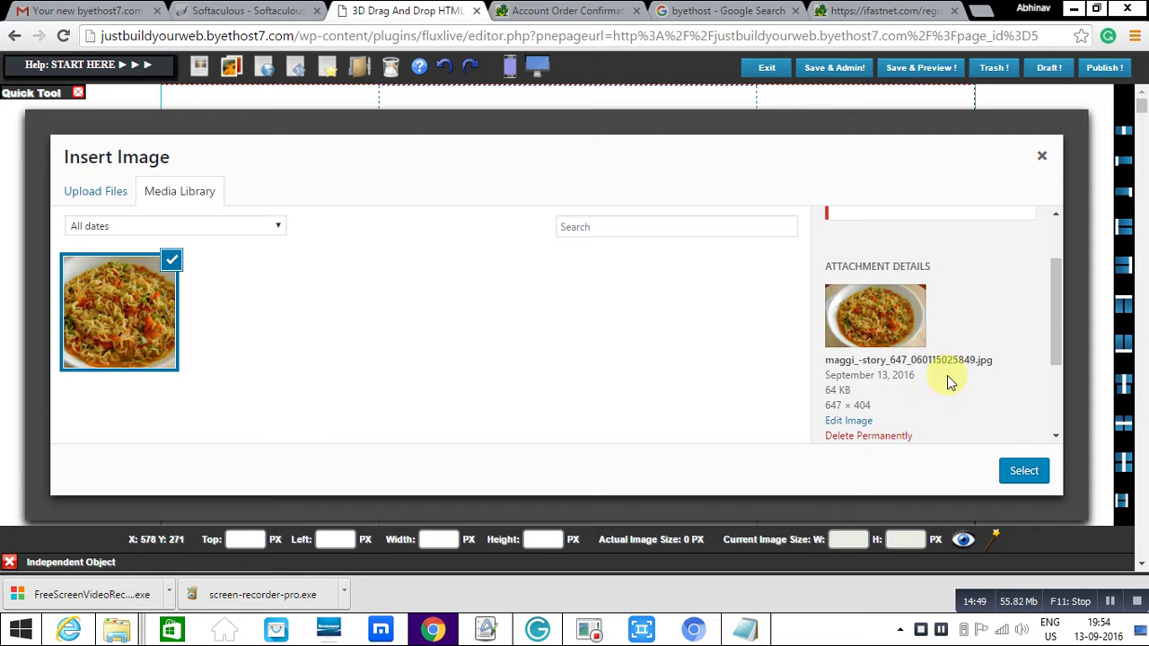
- Insert the noodle photo at Full Size 647 × 404 as the background image address
left_click_drag(1054, 311, 1052, 372)
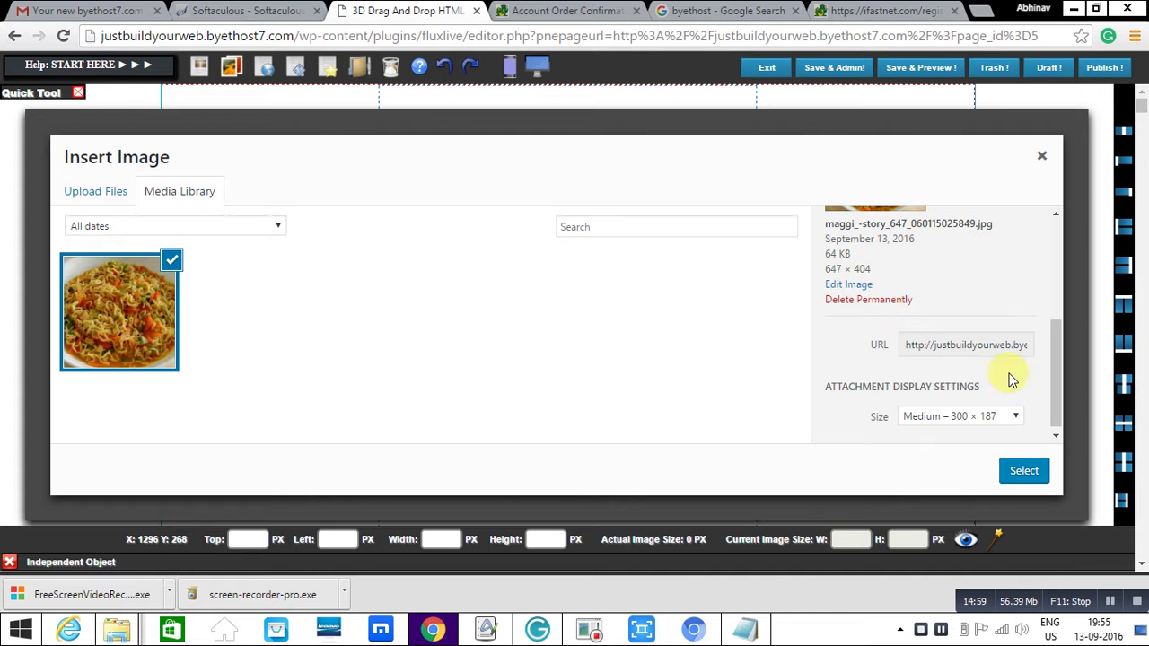
left_click(1014, 418)
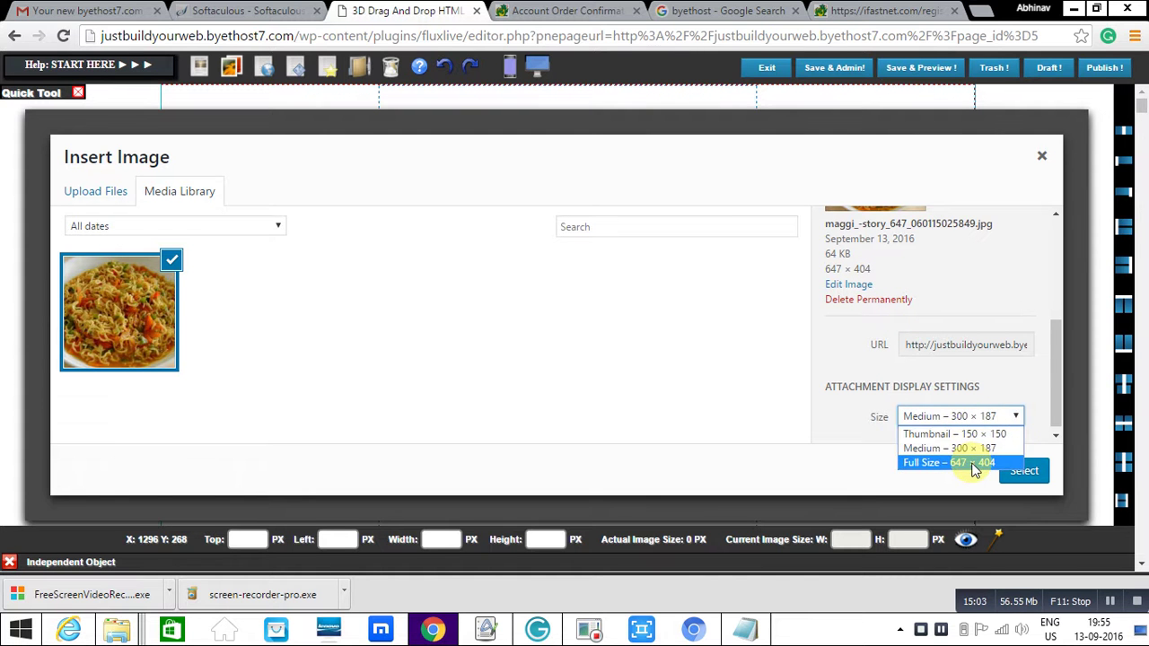
left_click(973, 462)
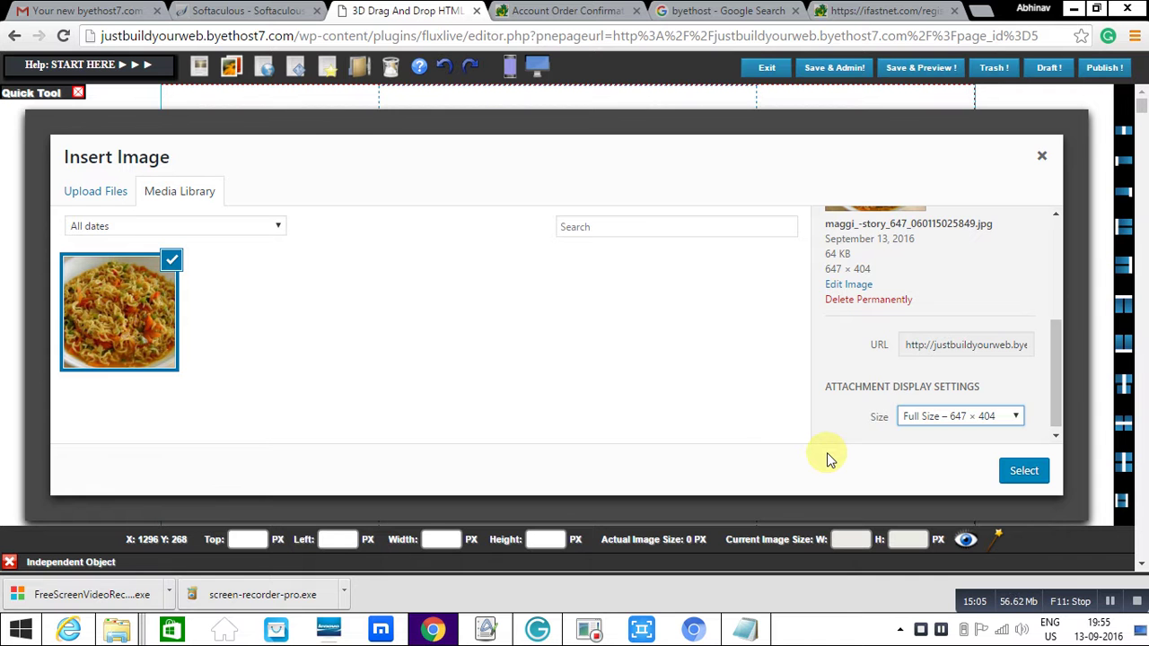
left_click(1007, 476)
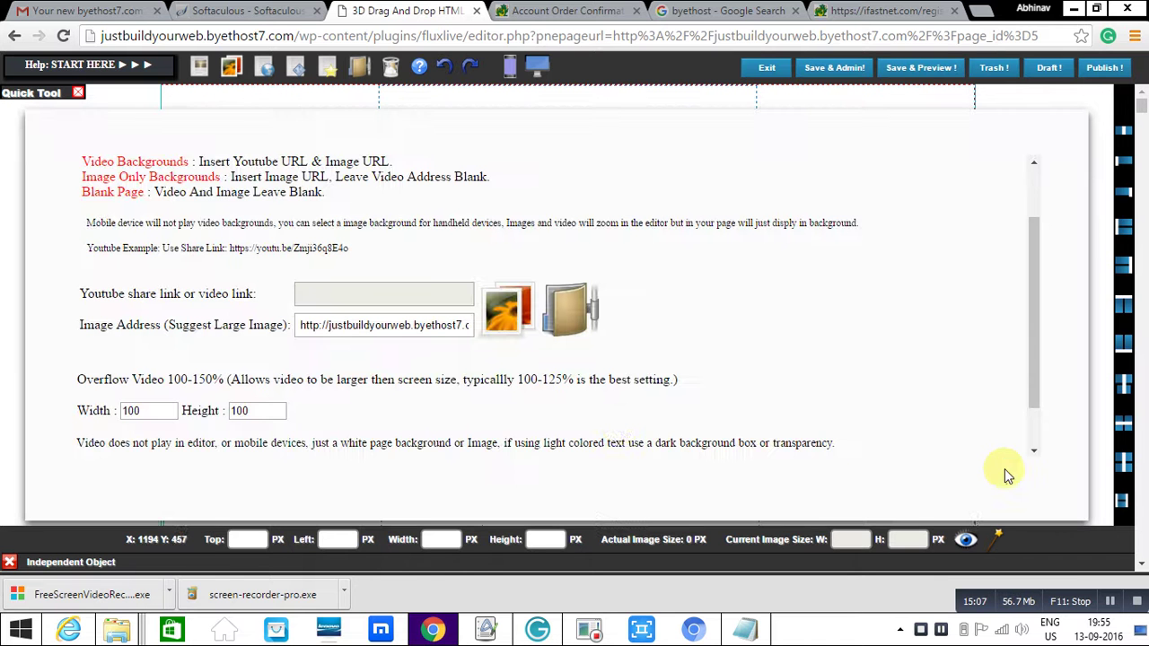
- Build the page with the noodle photo background and bring up the Insert HTML Object templates
left_click_drag(1031, 345, 1029, 436)
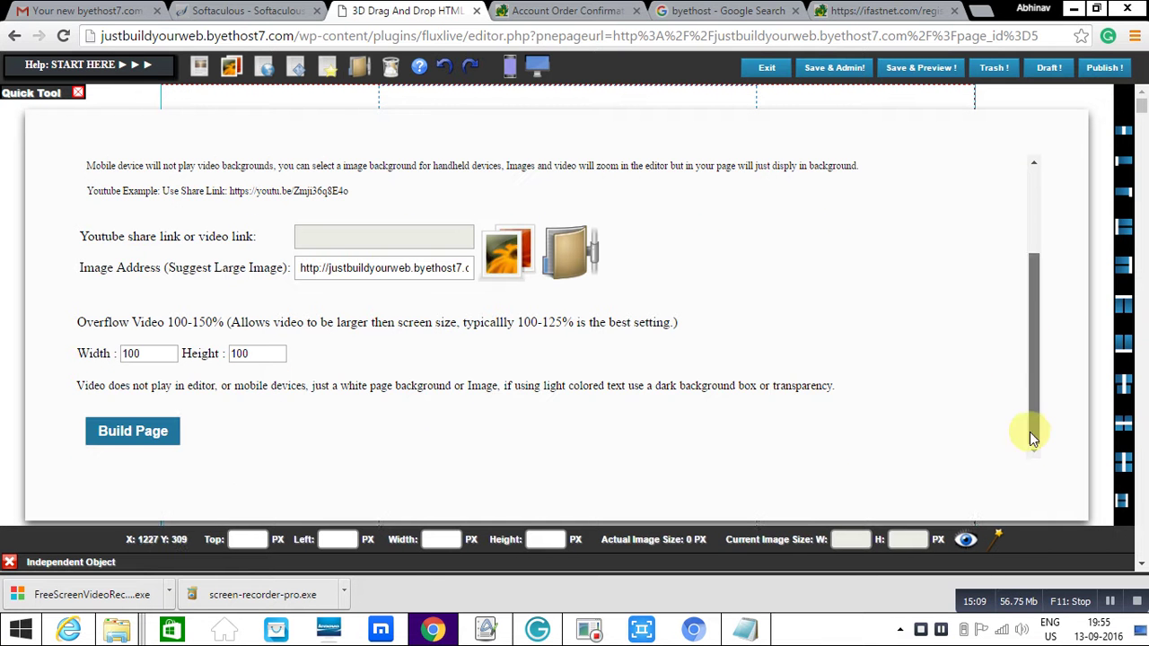
left_click(135, 429)
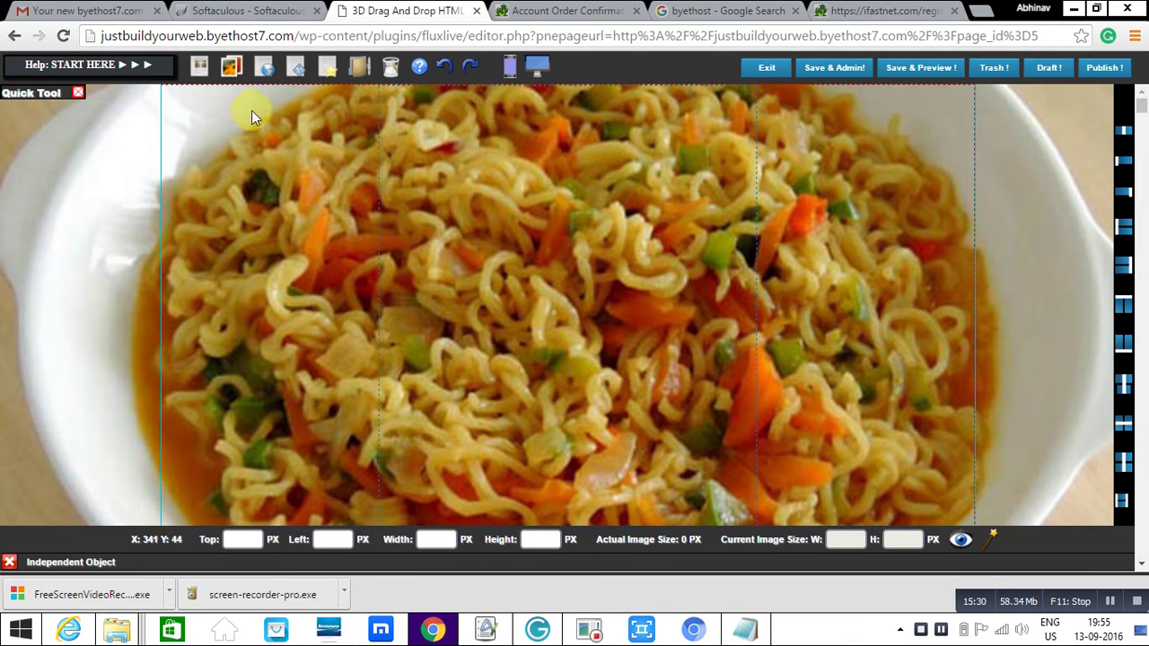
left_click(199, 72)
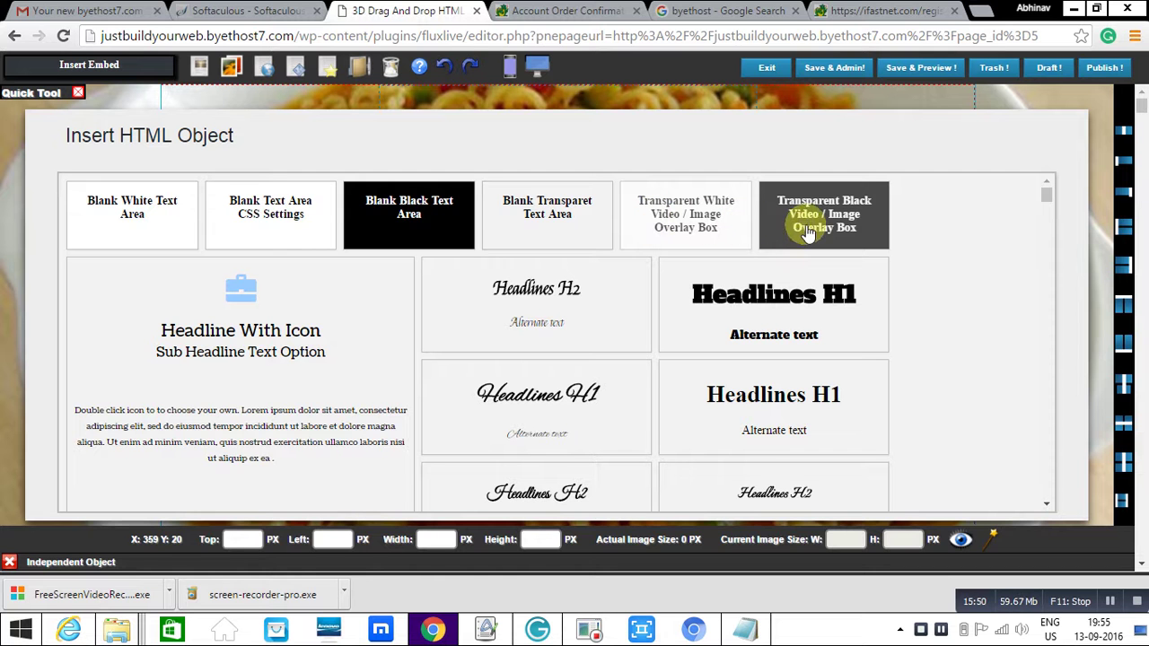
- Add a blank transparent text area lower on the page reading 'this is my first site.' and save to WordPress admin
left_click(545, 212)
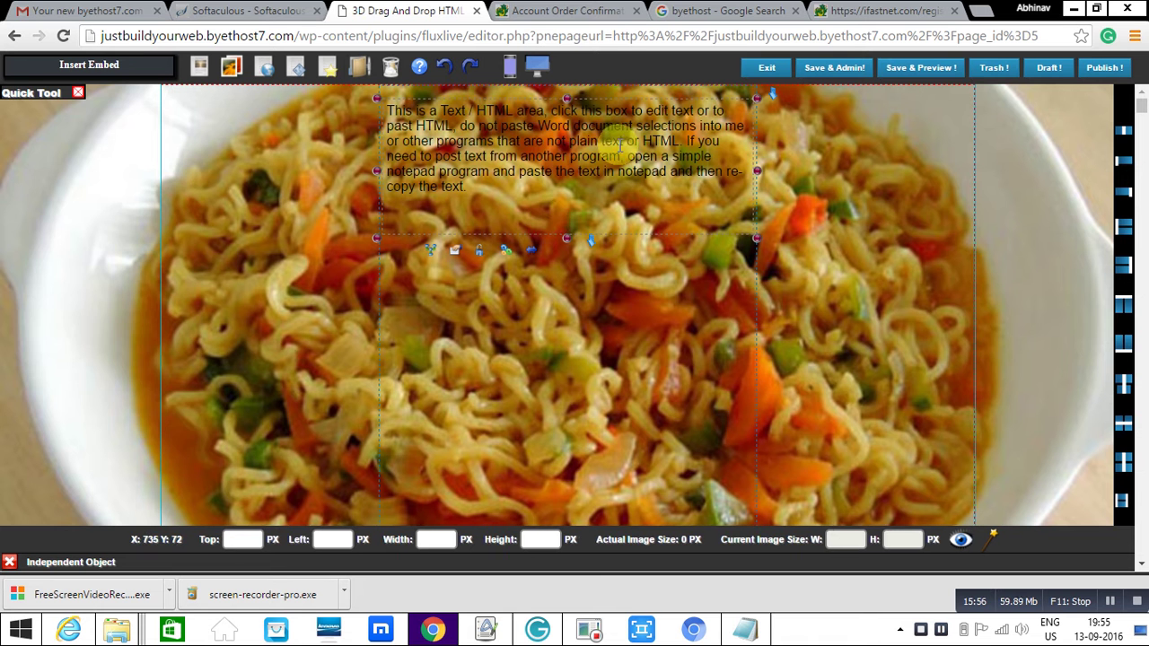
left_click(626, 145)
left_click_drag(395, 253, 452, 371)
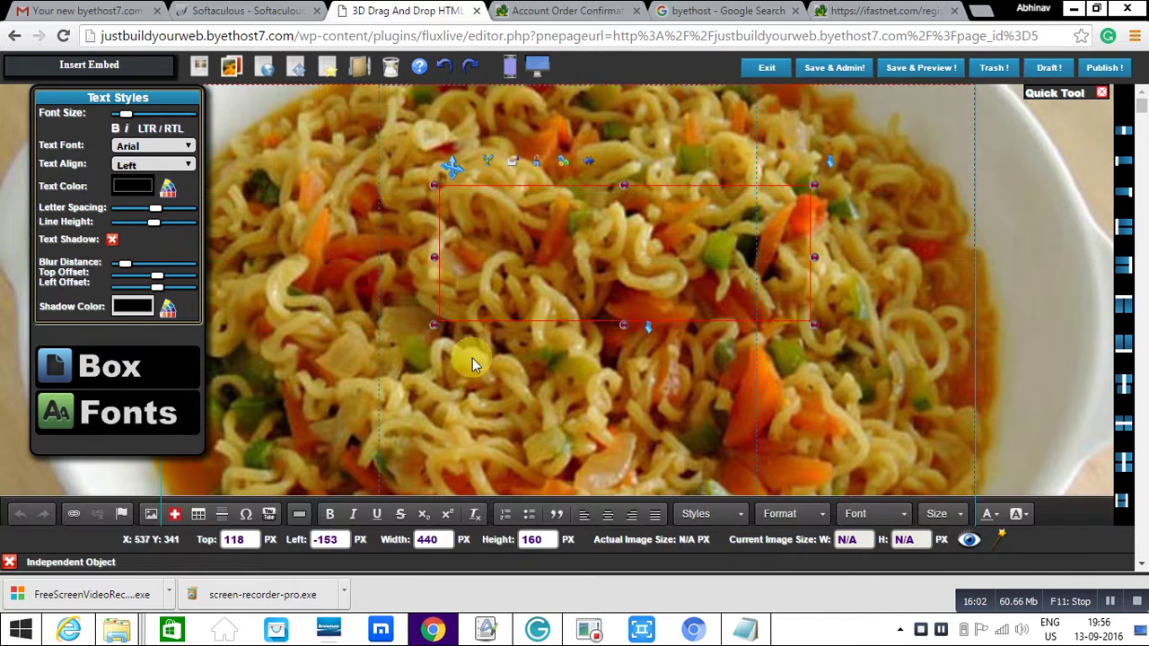
type("this is ")
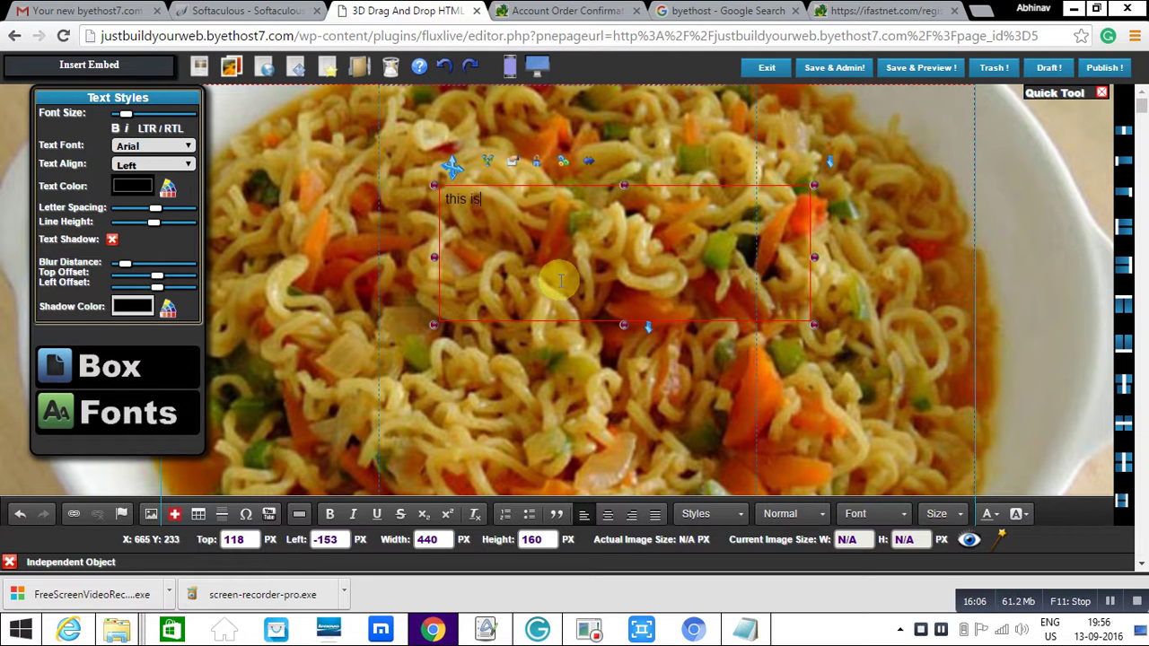
type("my first site")
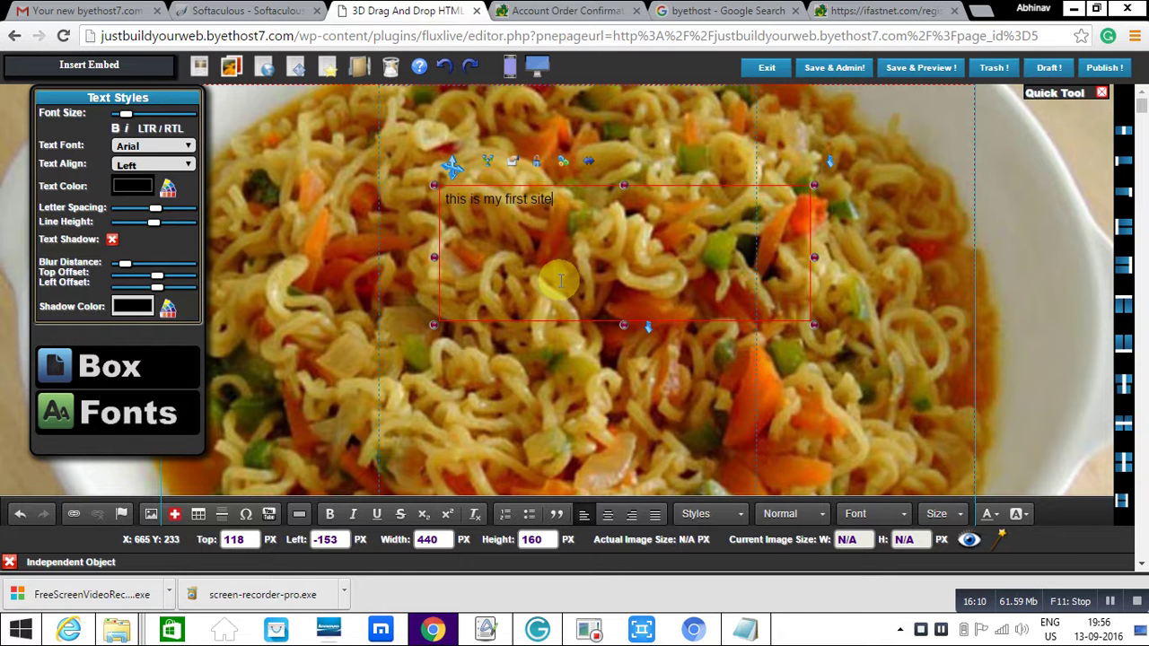
type(".")
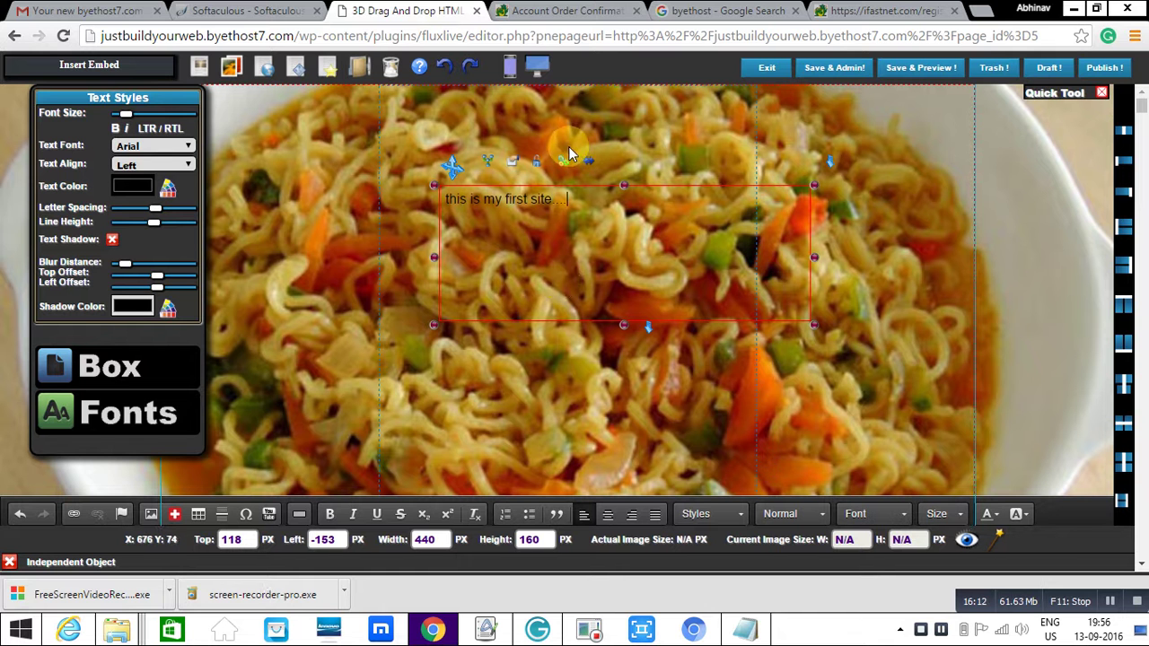
left_click(824, 76)
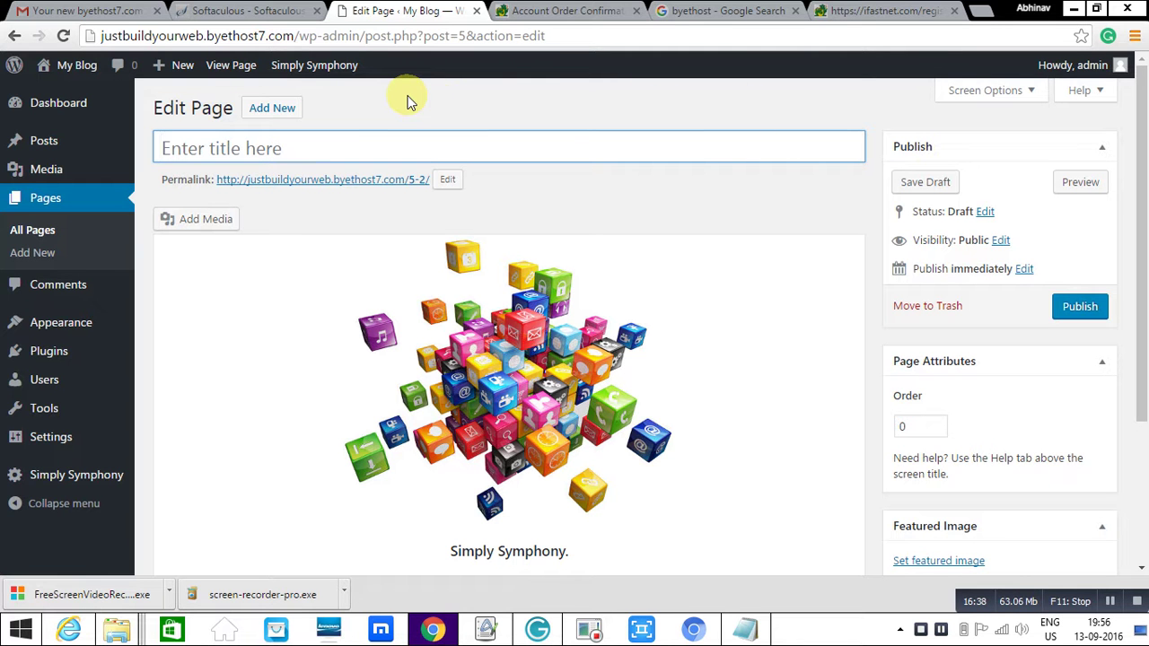
- Title the page 'my first page', publish it, and open a new browser tab
type("my")
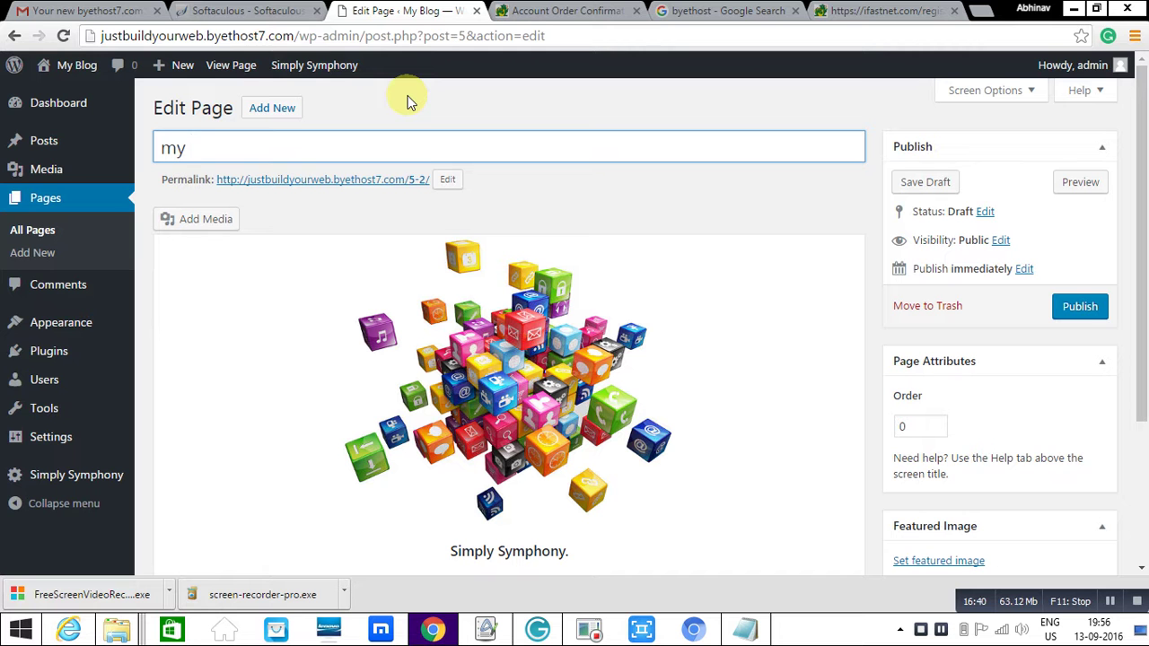
type(" first page")
left_click(1078, 303)
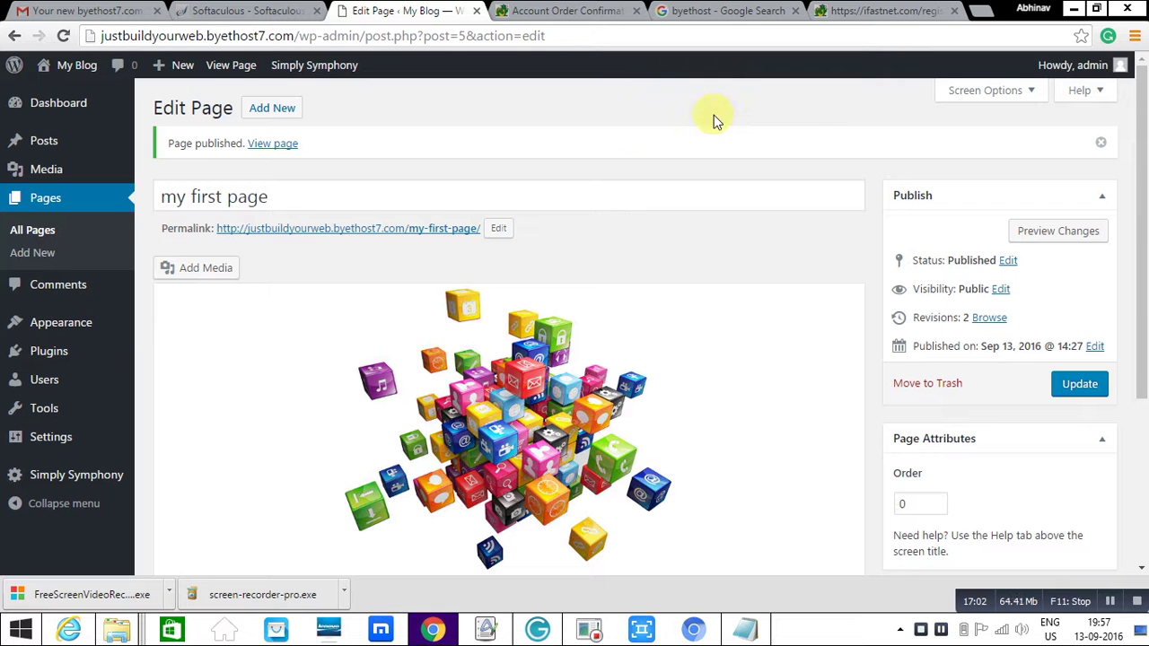
left_click(982, 10)
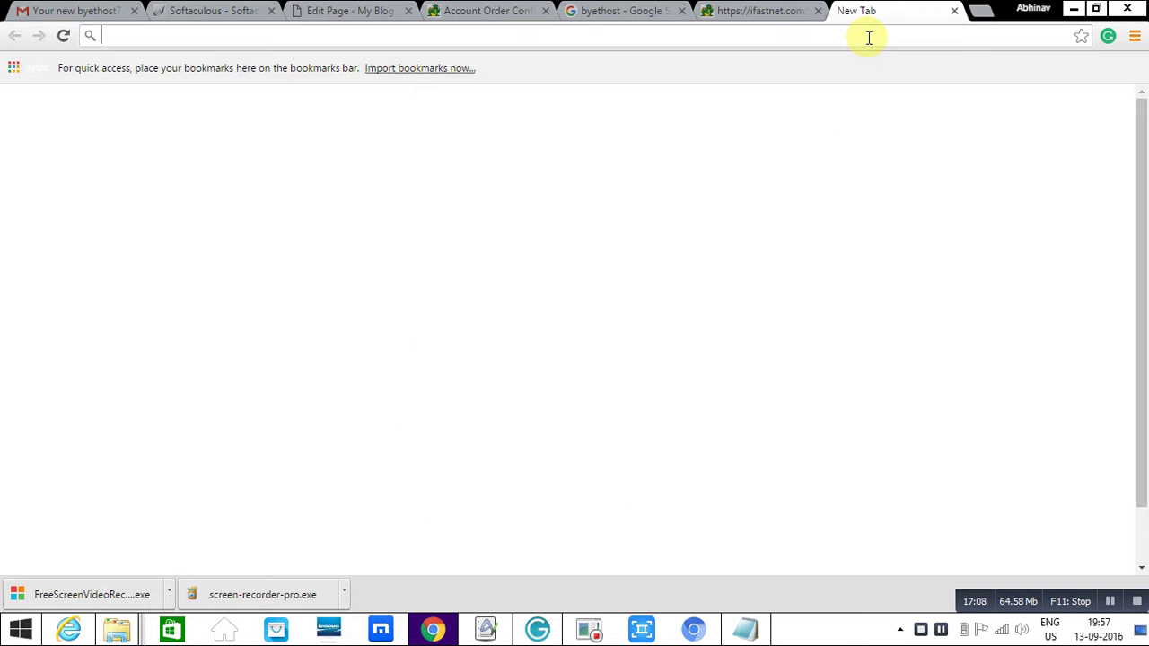
- Load the justbuildyourweb.byethost7.com home page, still showing Hello world!, then return to the page editor
type("just")
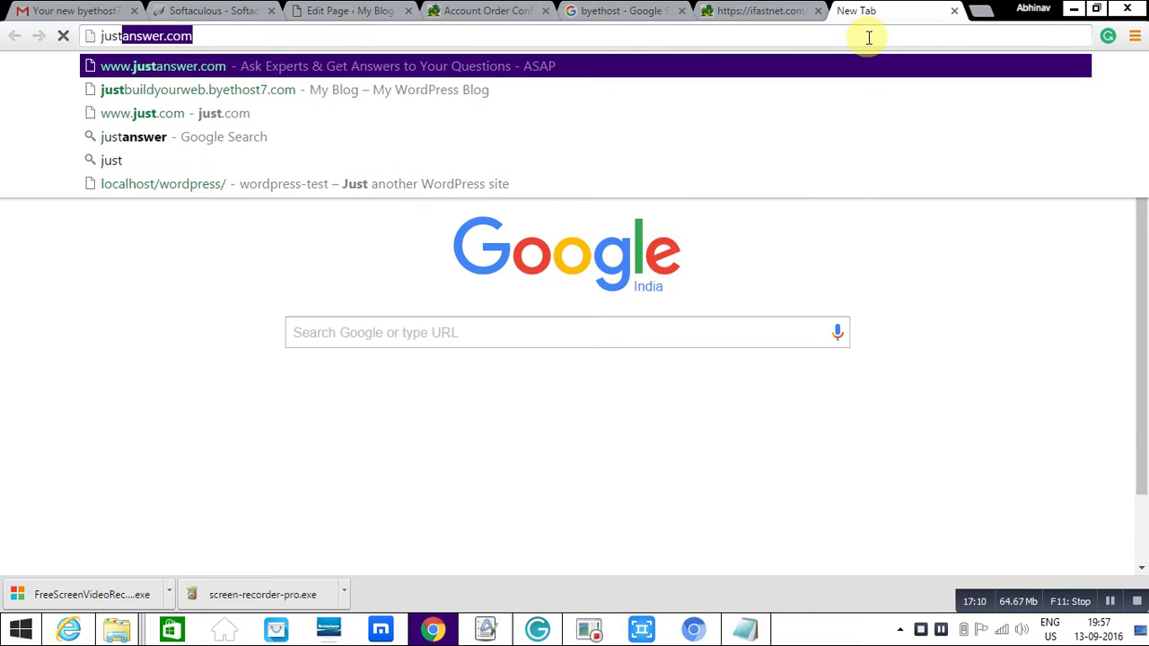
key("Down")
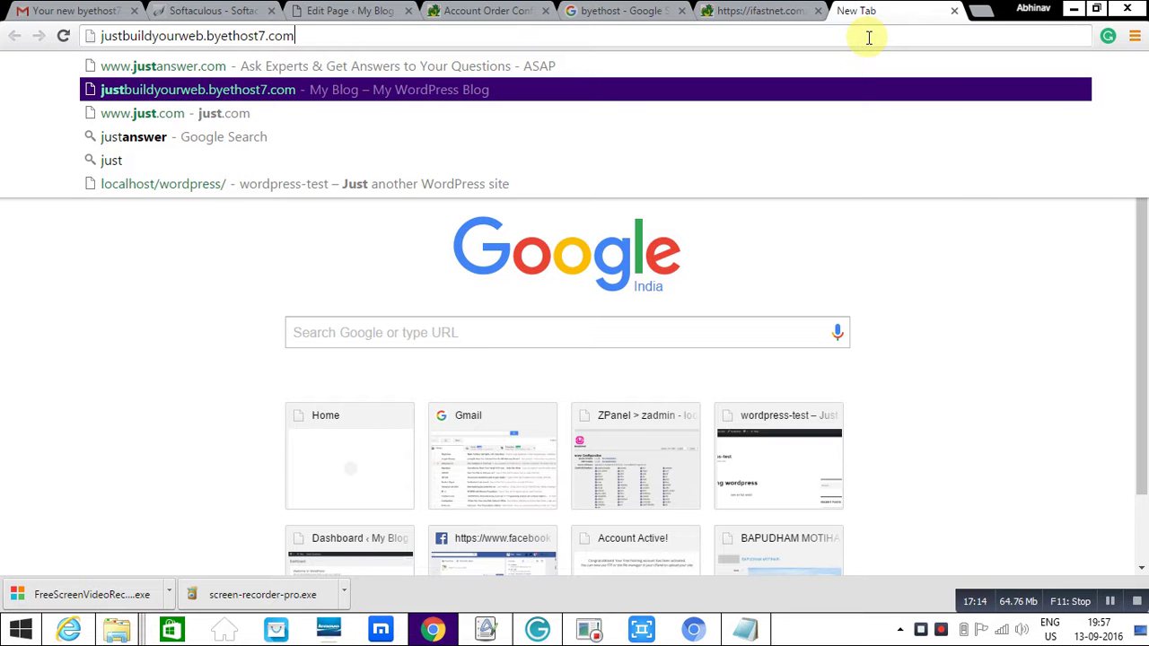
key("Return")
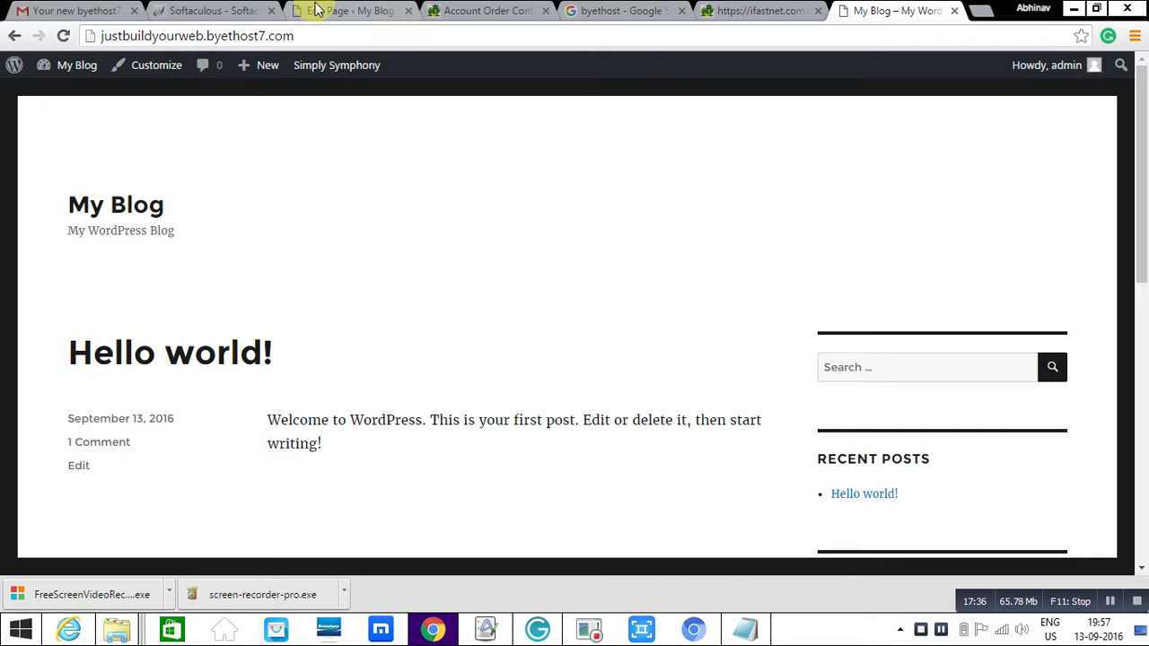
left_click(363, 11)
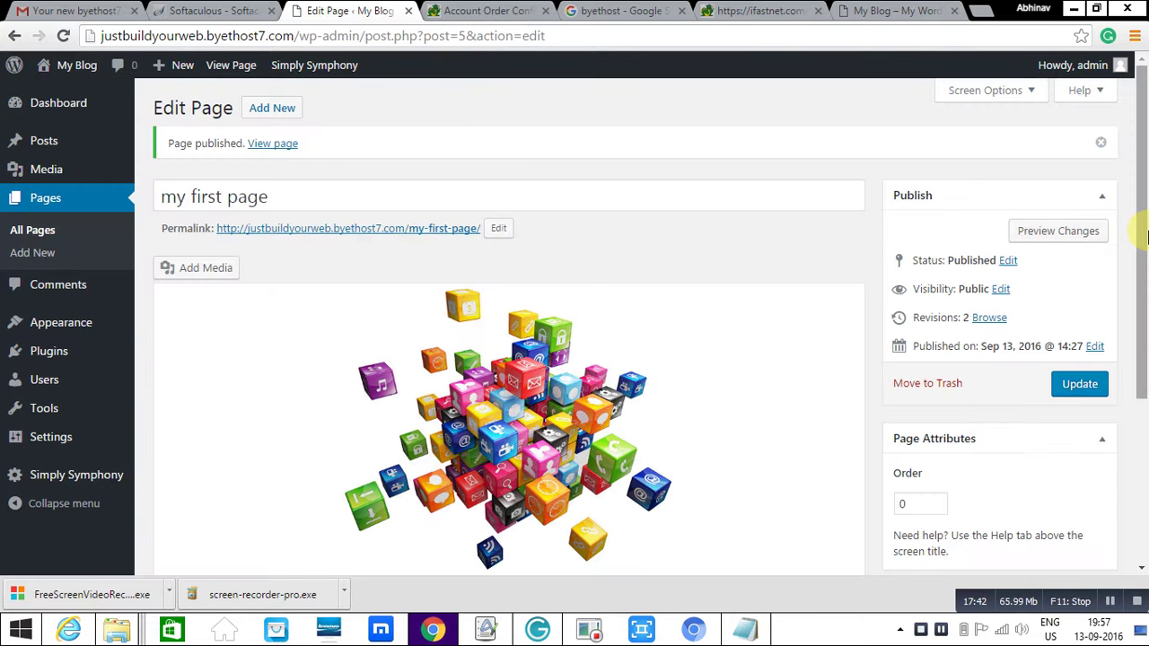
left_click_drag(1143, 315, 1138, 484)
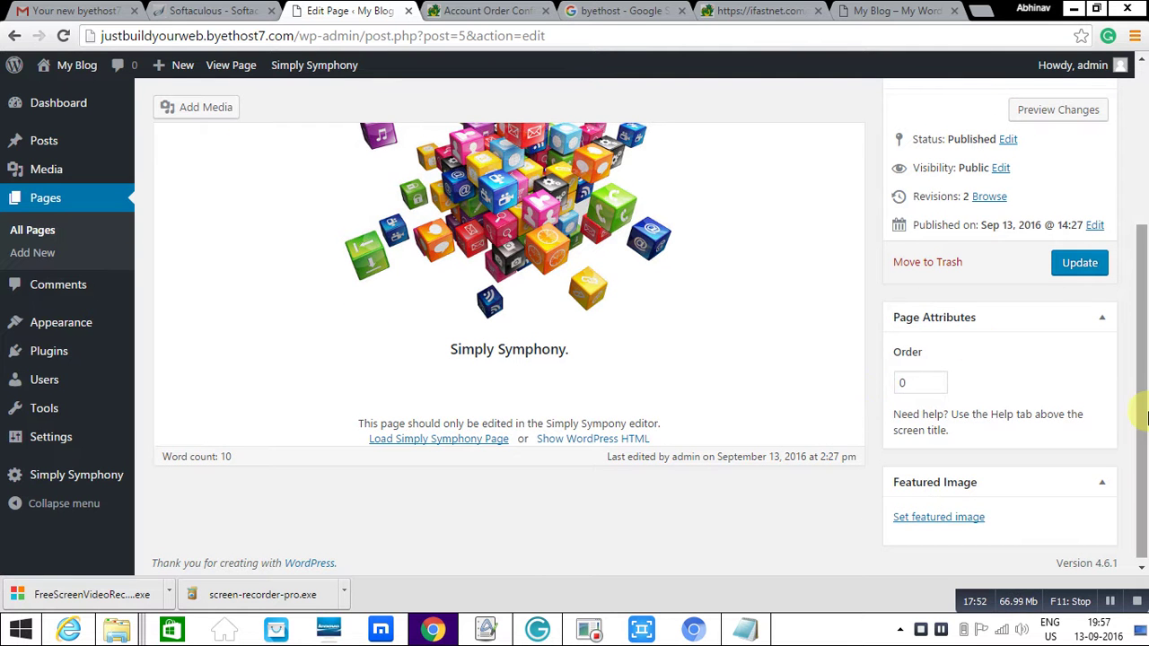
- Open Pages > All Pages, where 'my first page' is listed as Published
scroll(1143, 410, "up", 2)
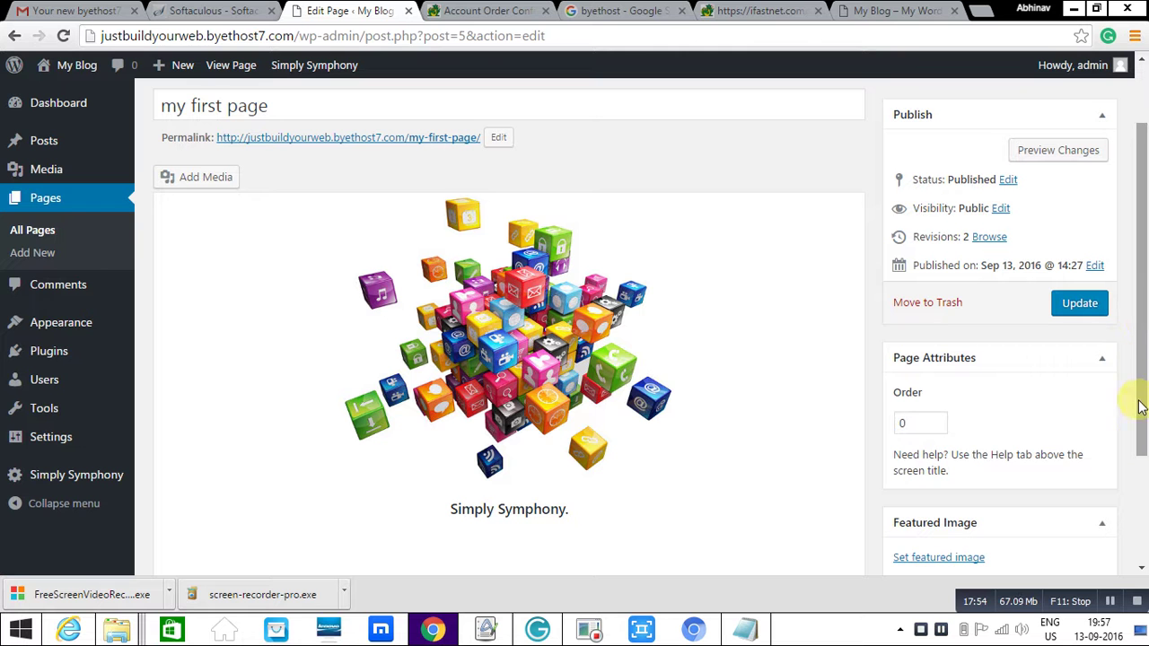
left_click_drag(1136, 436, 1143, 551)
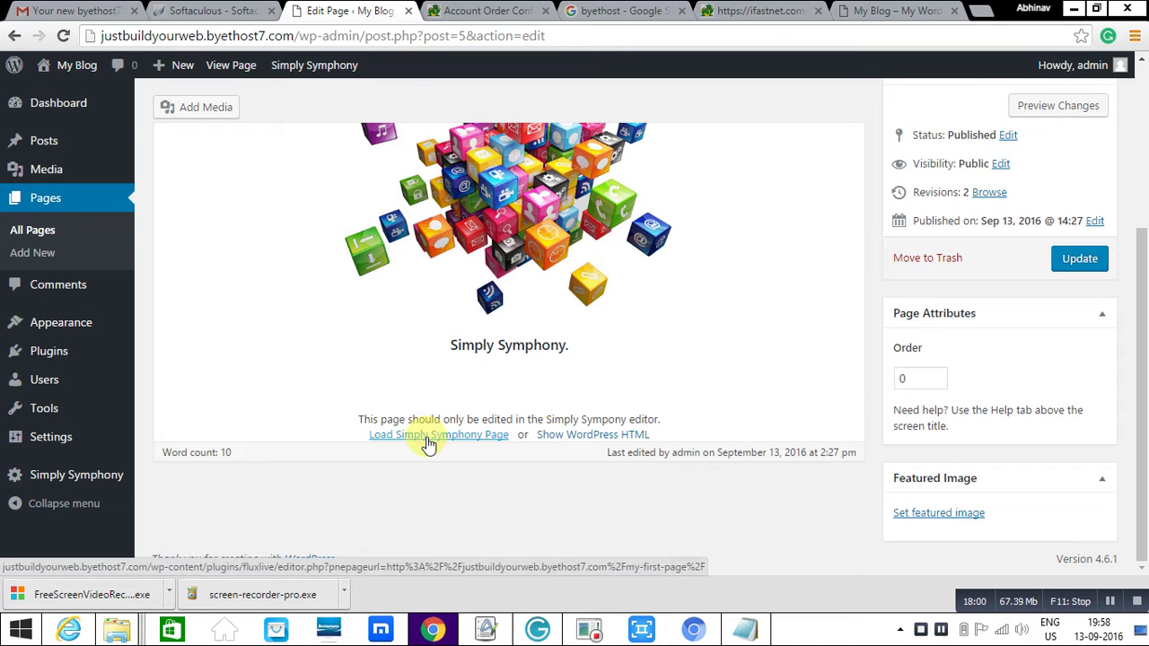
left_click(44, 235)
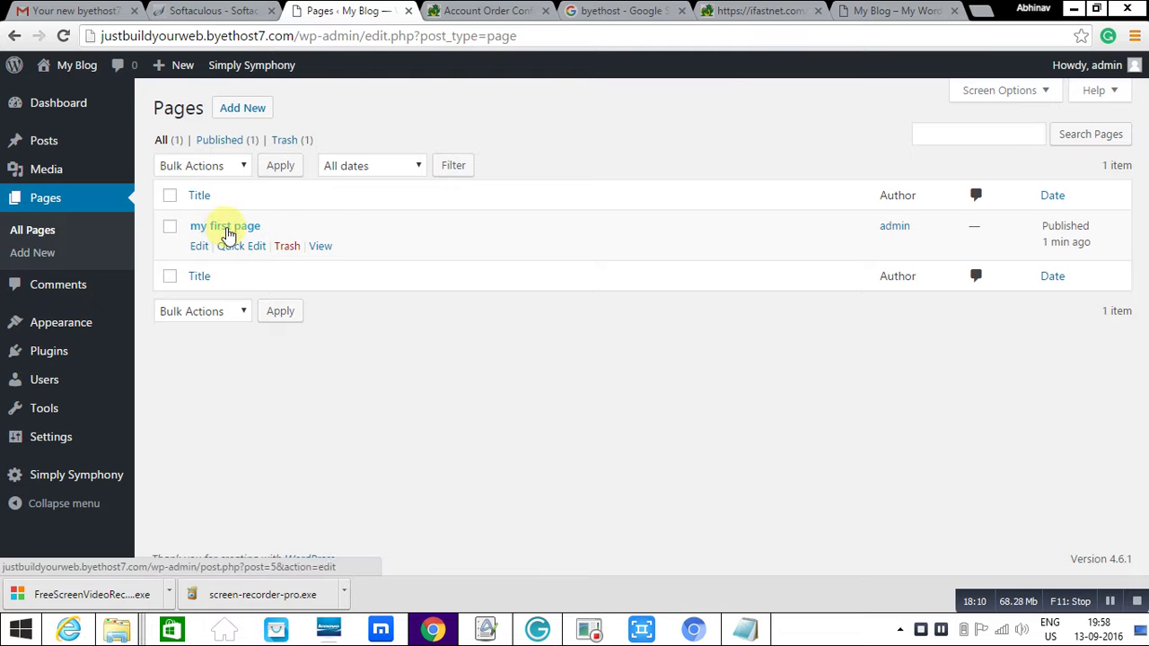
- View the published 'my first page' and open it in the Customizer
left_click(320, 247)
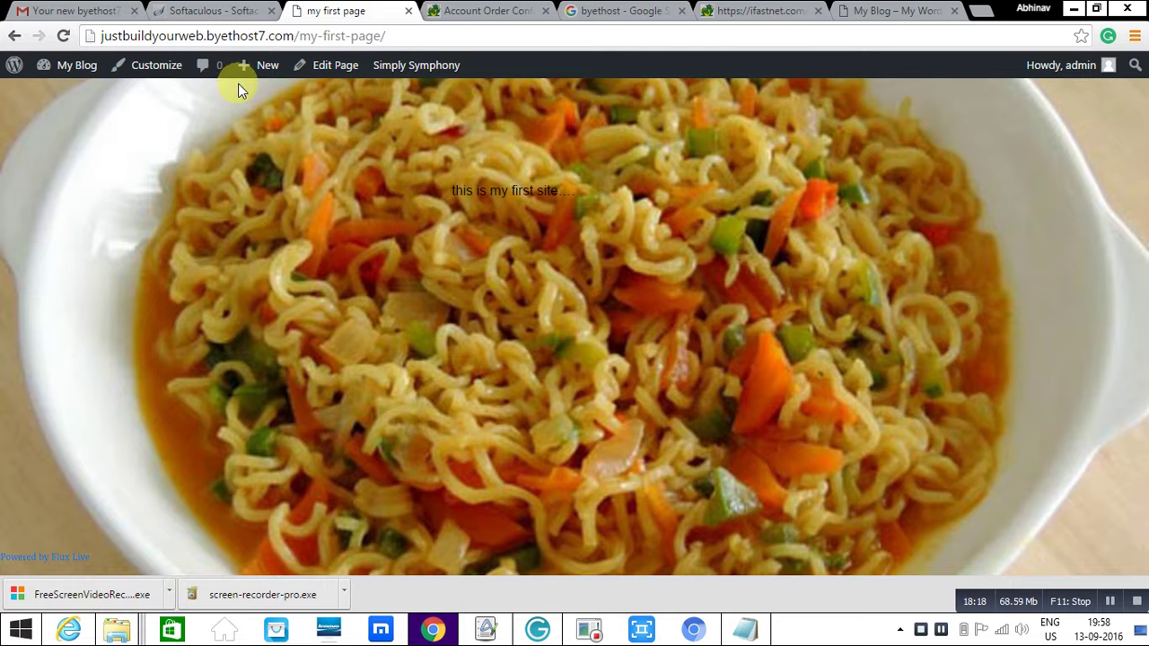
left_click(169, 74)
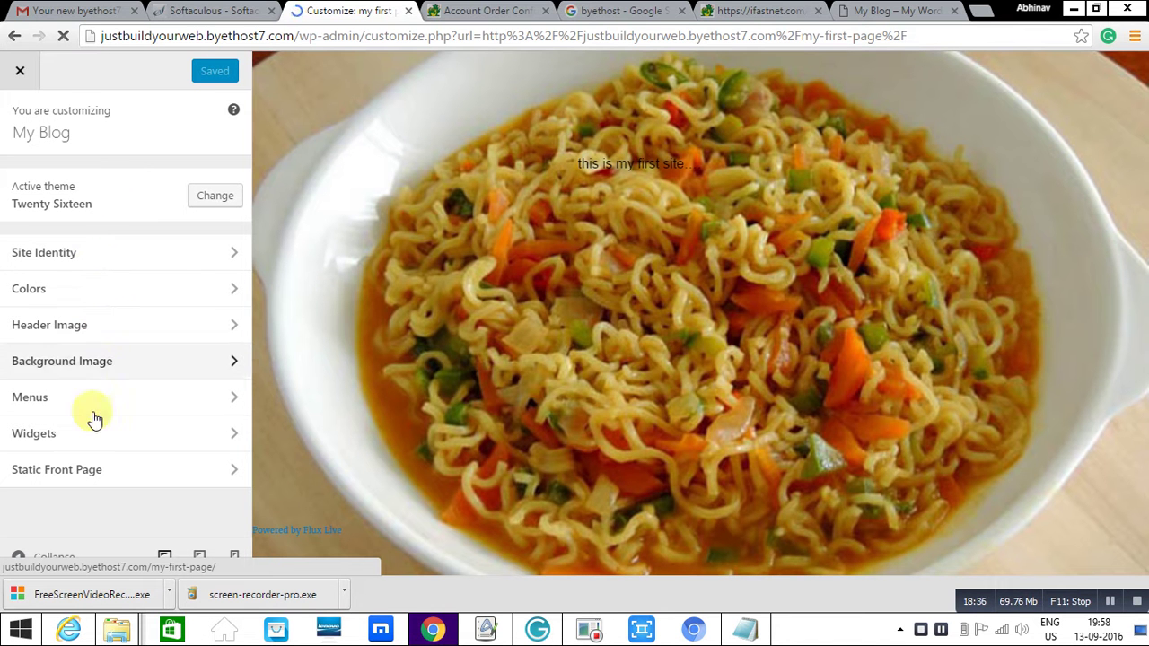
- Set 'A static page' with 'my first page' as the front page, Save & Publish, and return to My Blog
left_click(97, 471)
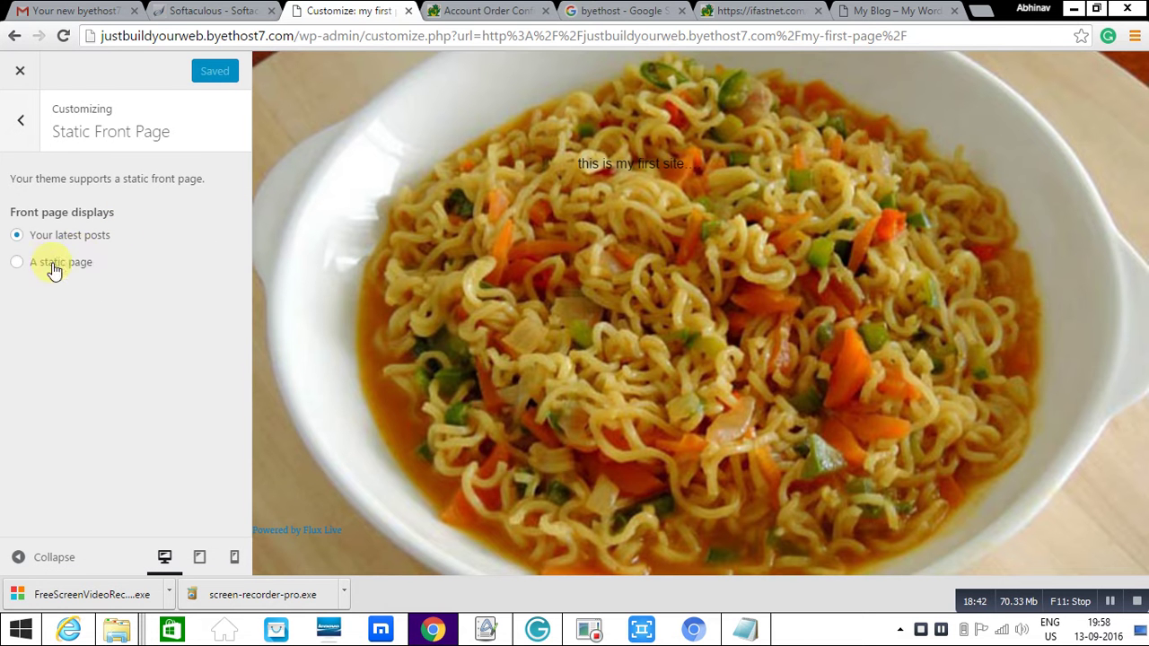
left_click(16, 265)
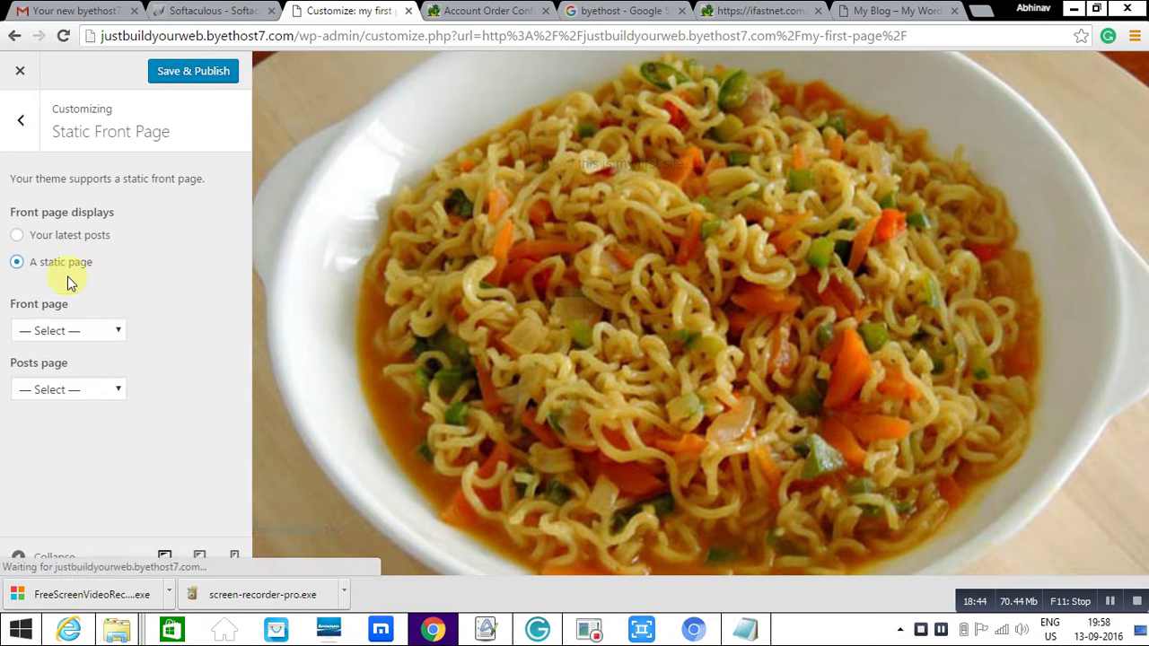
left_click(118, 330)
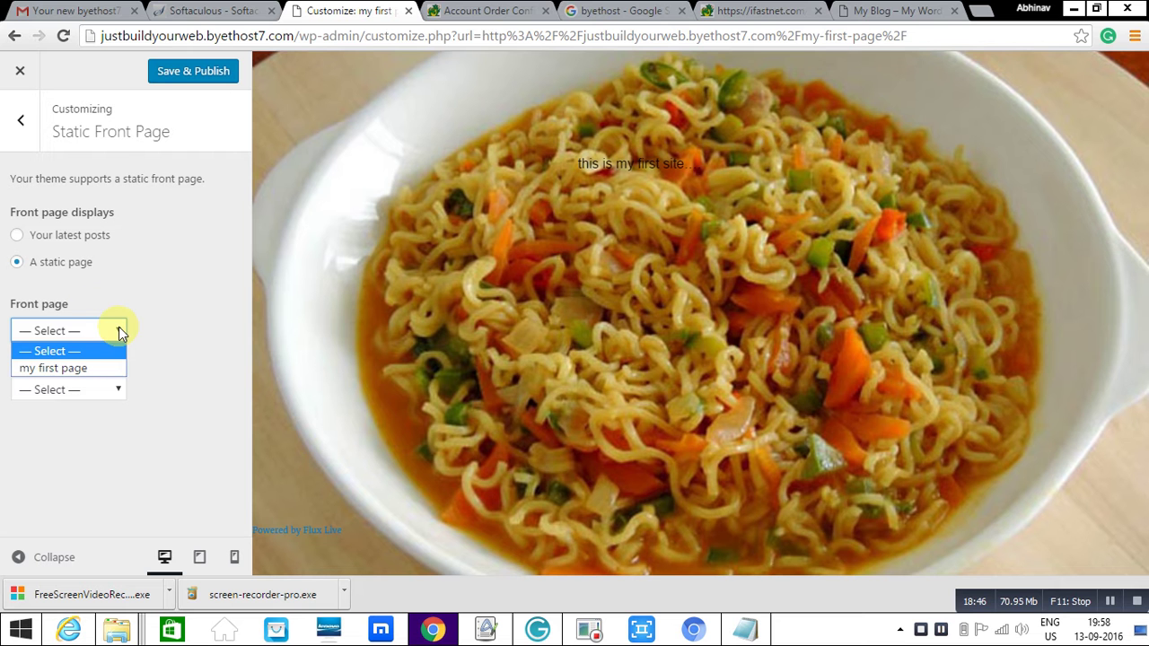
left_click(72, 368)
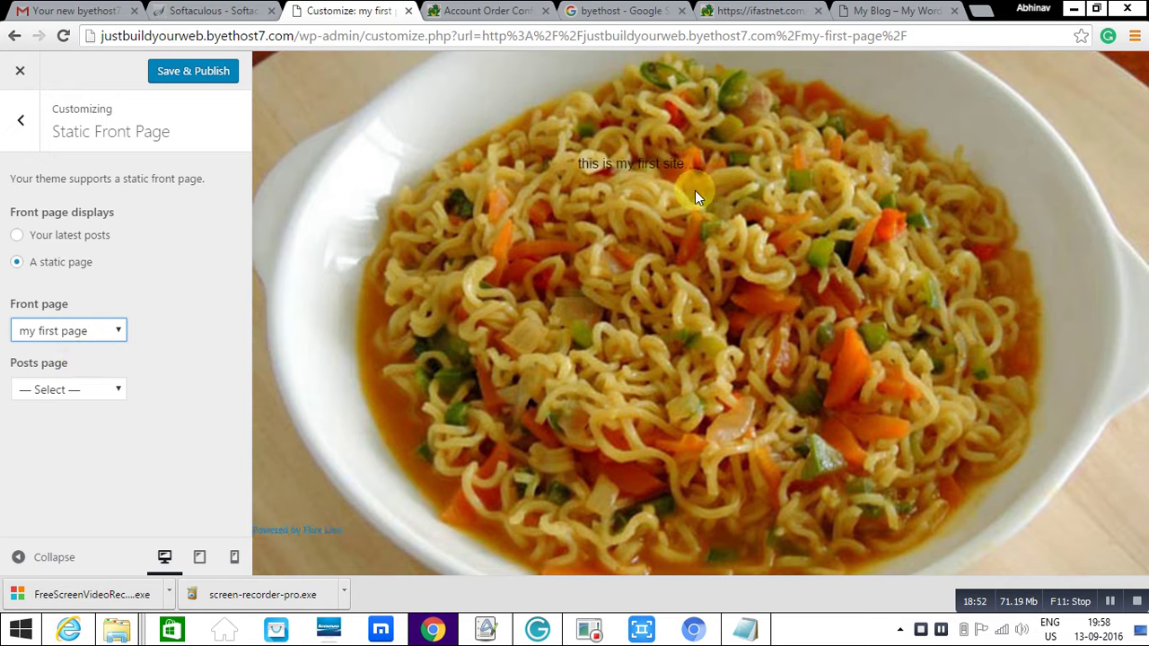
left_click(188, 79)
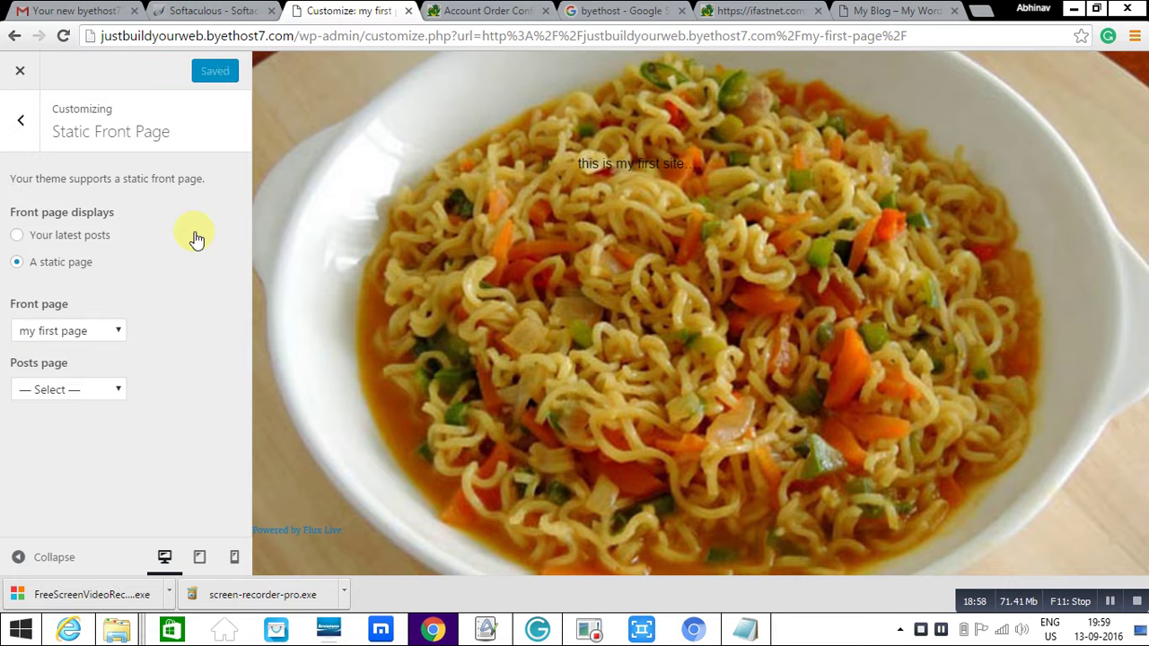
left_click(871, 22)
- Reload the home page to confirm it shows the noodle page, then open 'my first page' for editing
left_click(808, 40)
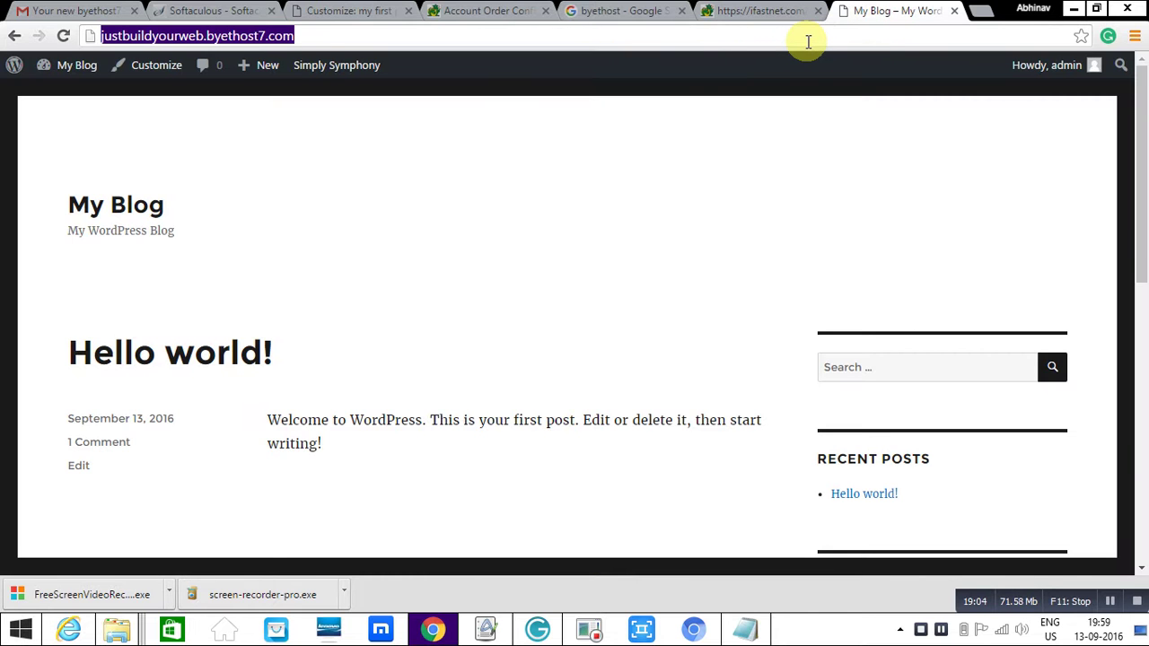
key("Return")
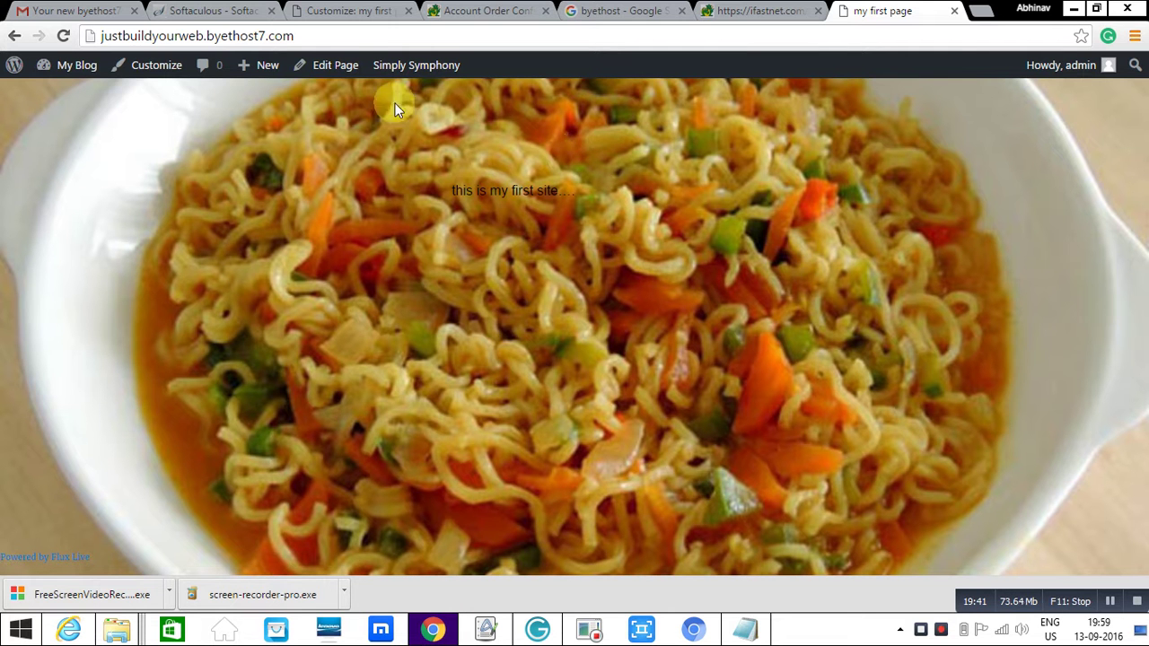
left_click(332, 66)
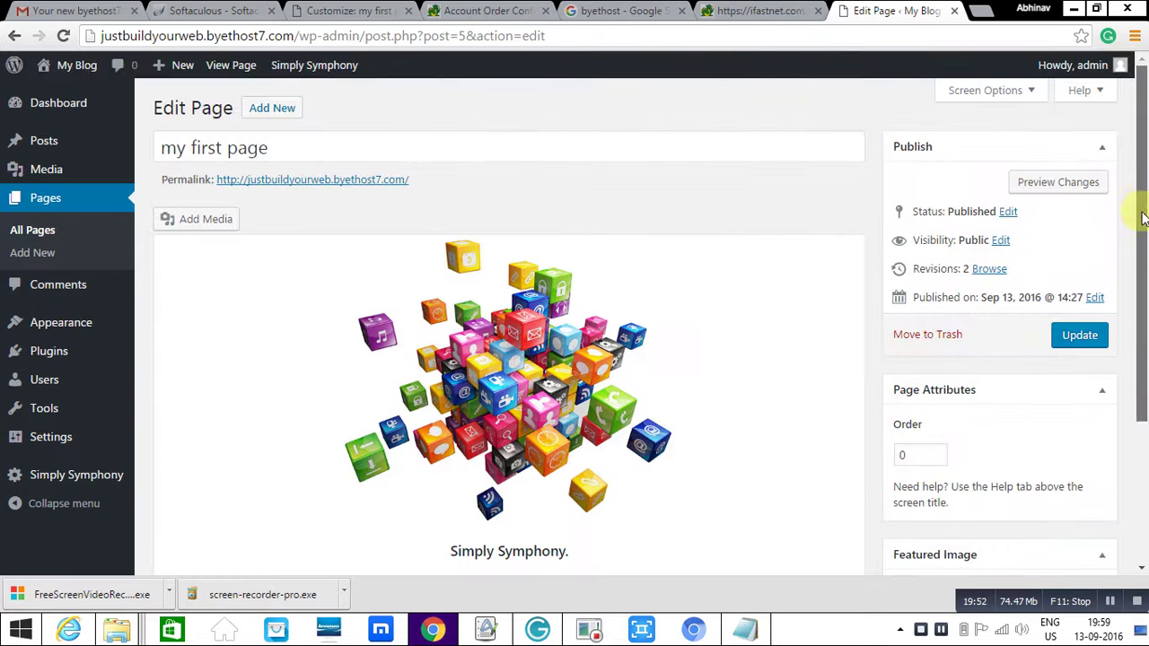
- Load 'my first page' into the Simply Symphony editor and build it with the noodle background
scroll(1142, 231, "down", 1)
left_click(461, 434)
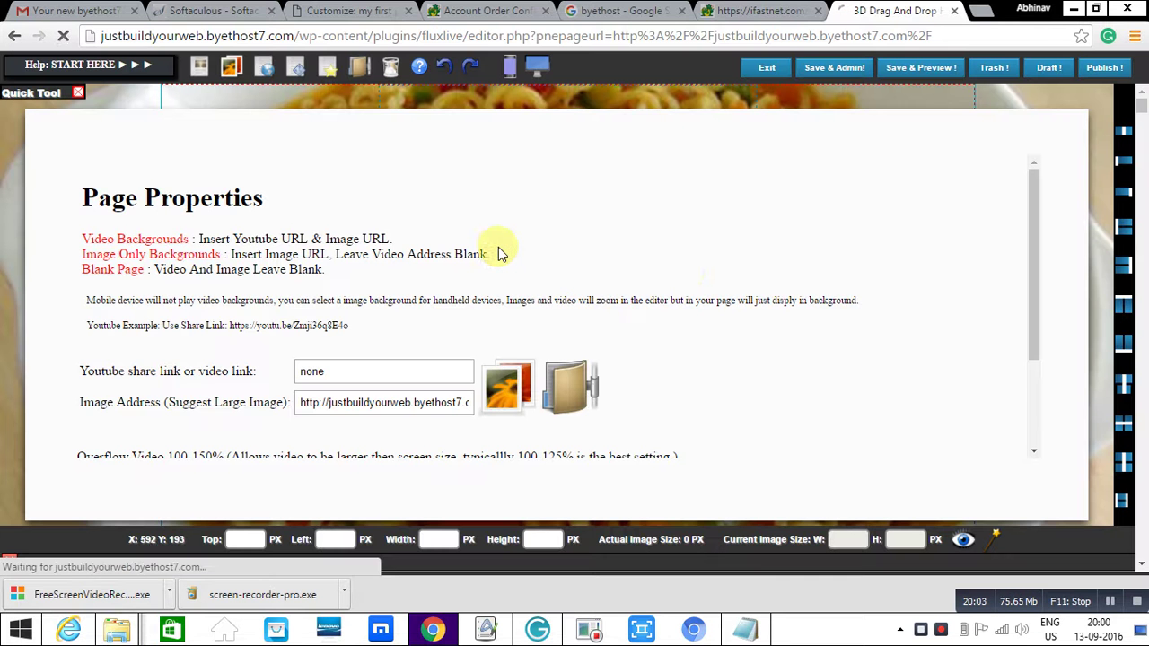
left_click_drag(1030, 254, 1031, 357)
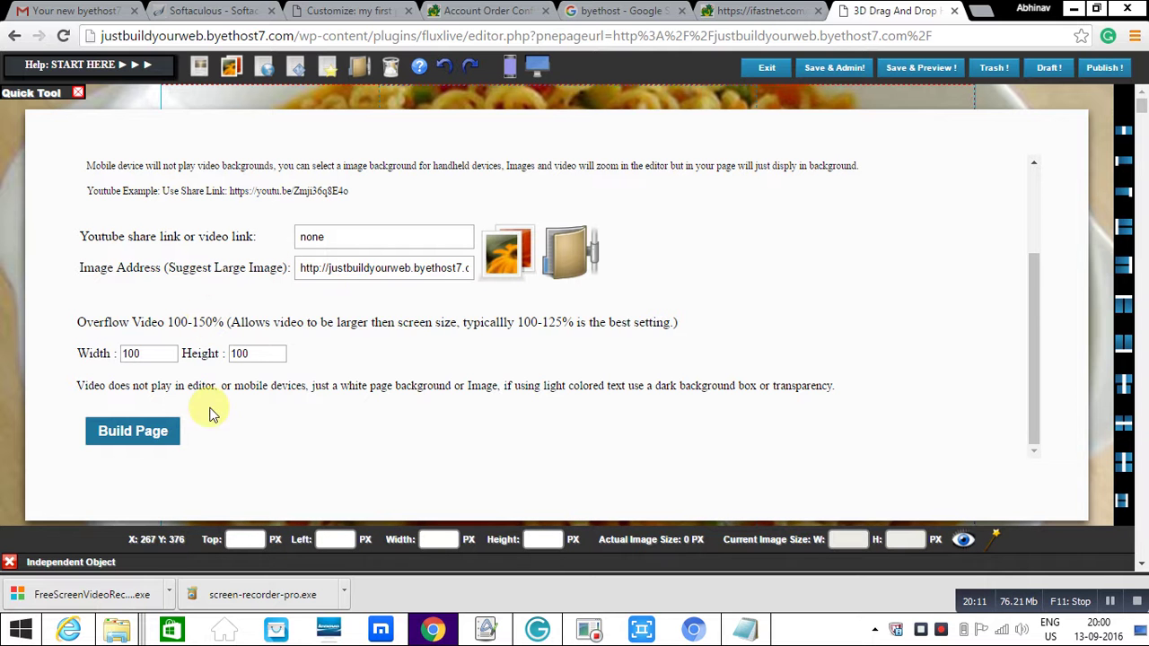
left_click(176, 427)
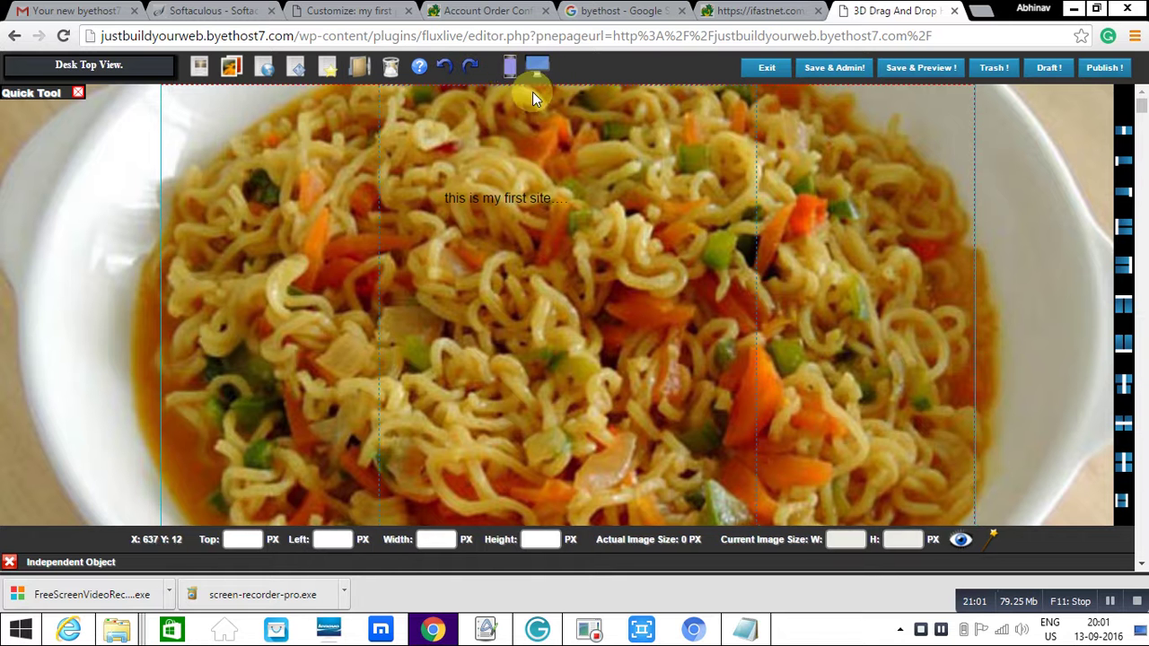
- Switch to the mobile layout and select the 'this is my first site' text box
left_click(509, 71)
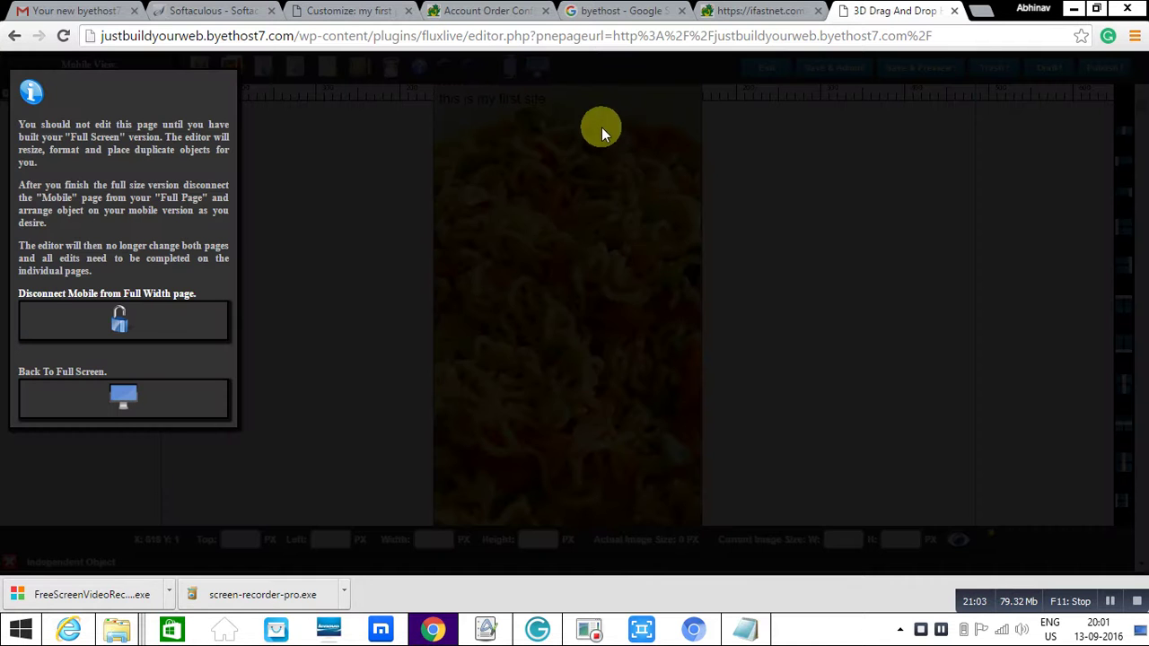
left_click(182, 320)
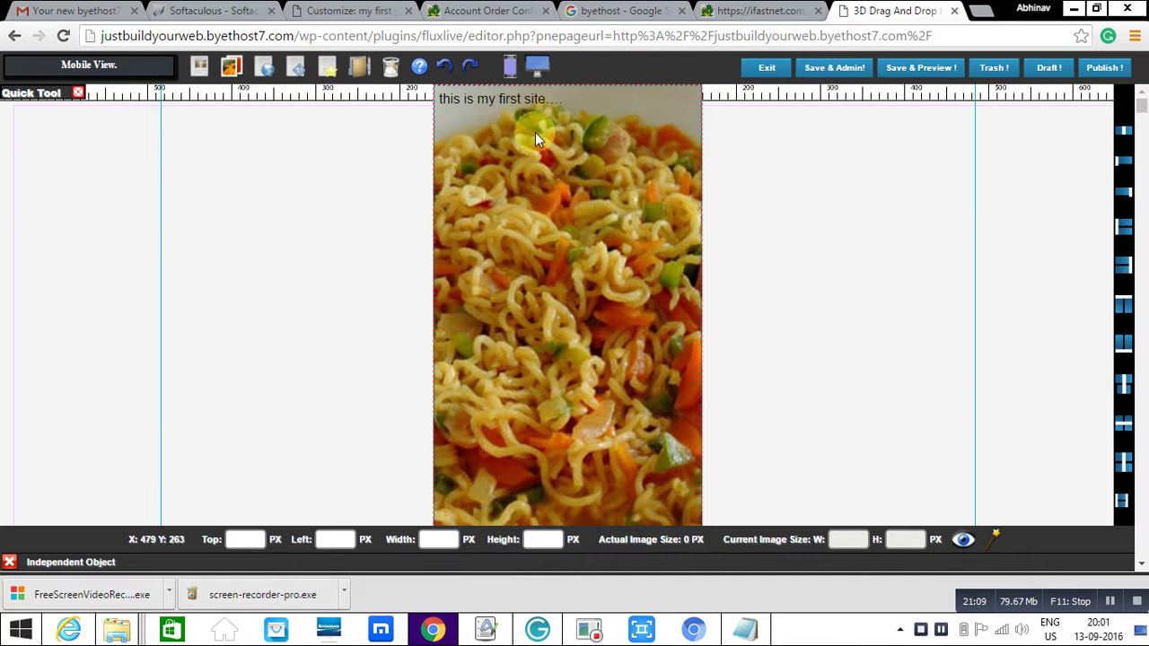
left_click(516, 100)
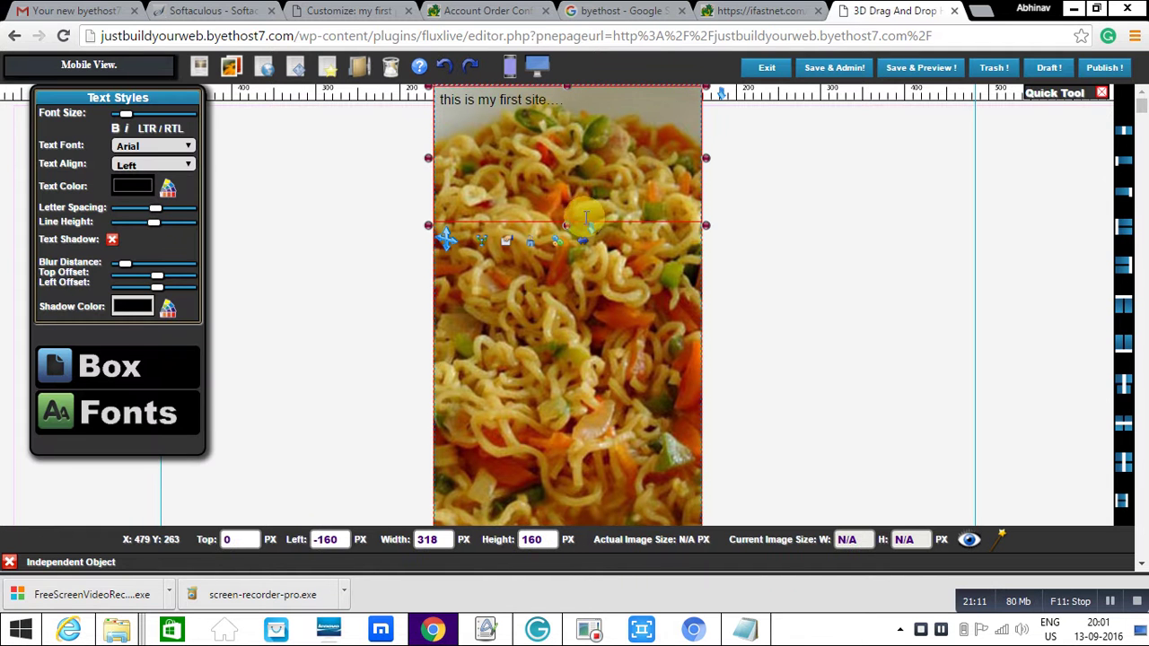
- Resize the text box to 106 px height and move it down over the noodle image
left_click_drag(566, 224, 571, 324)
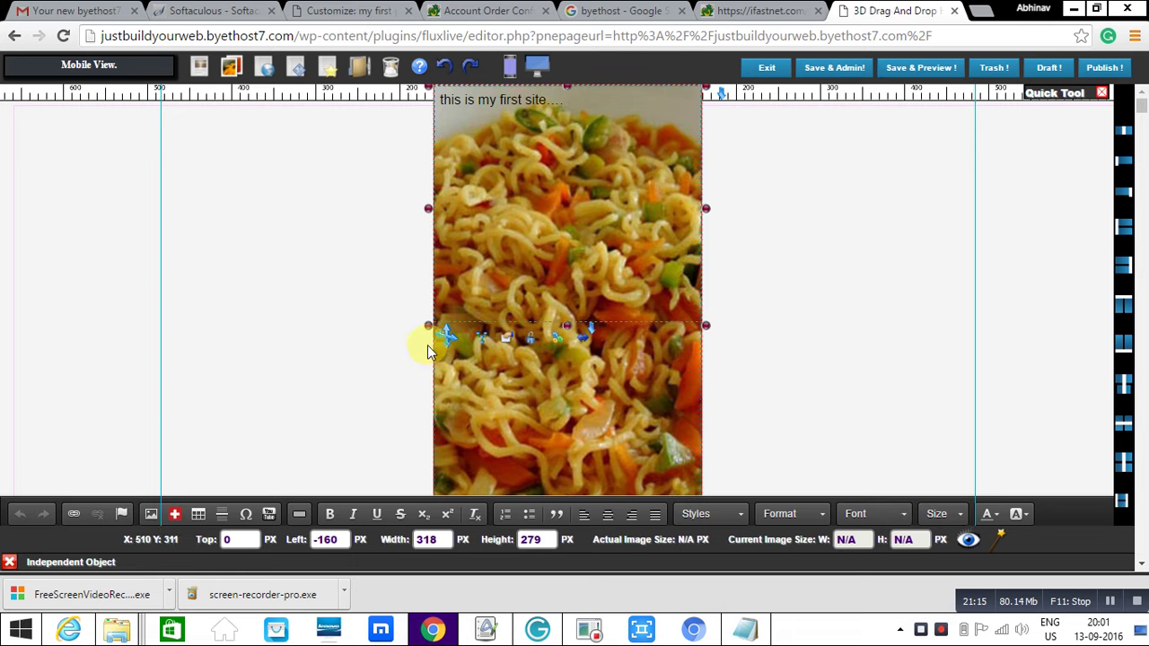
left_click_drag(449, 336, 436, 217)
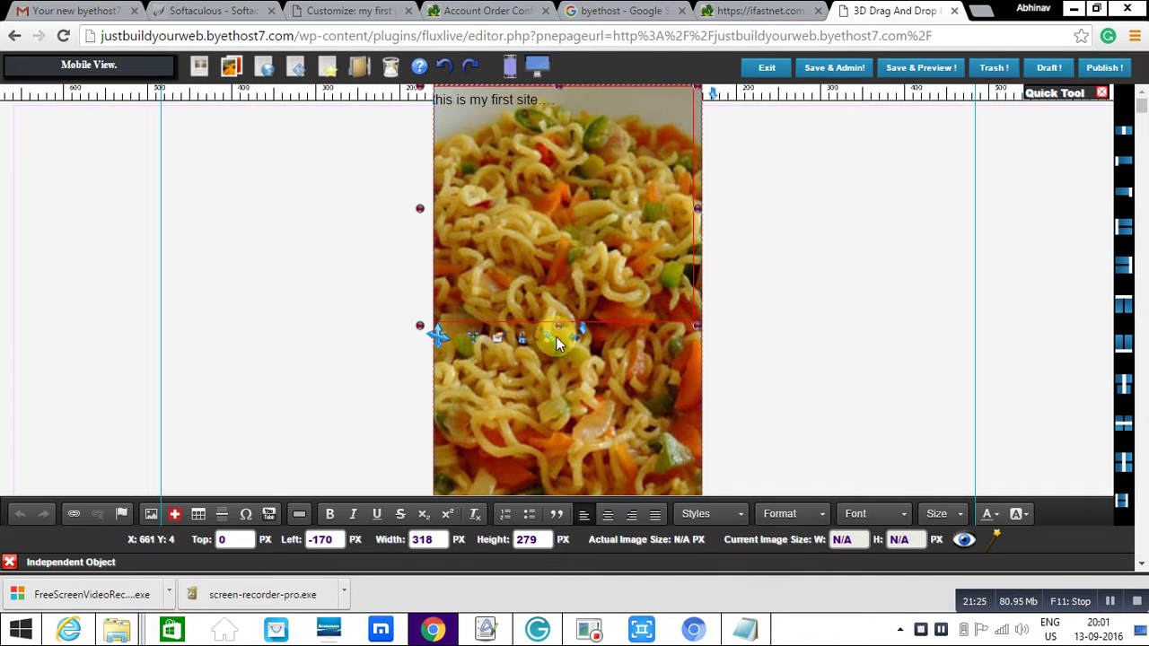
left_click_drag(556, 324, 558, 179)
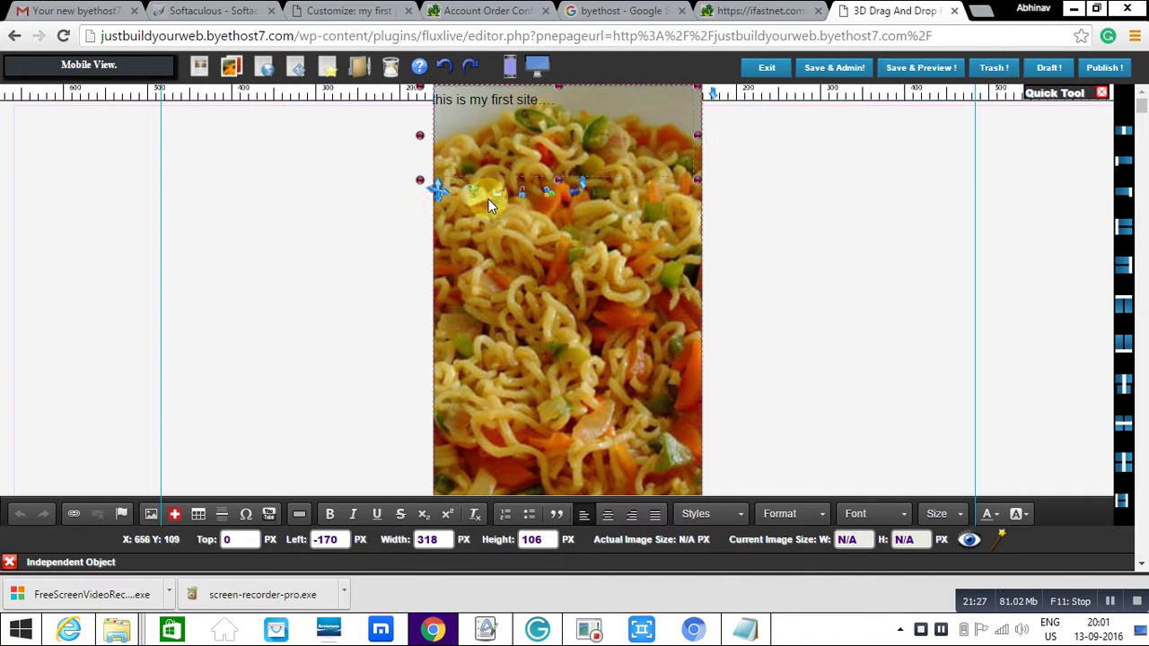
left_click_drag(435, 191, 439, 303)
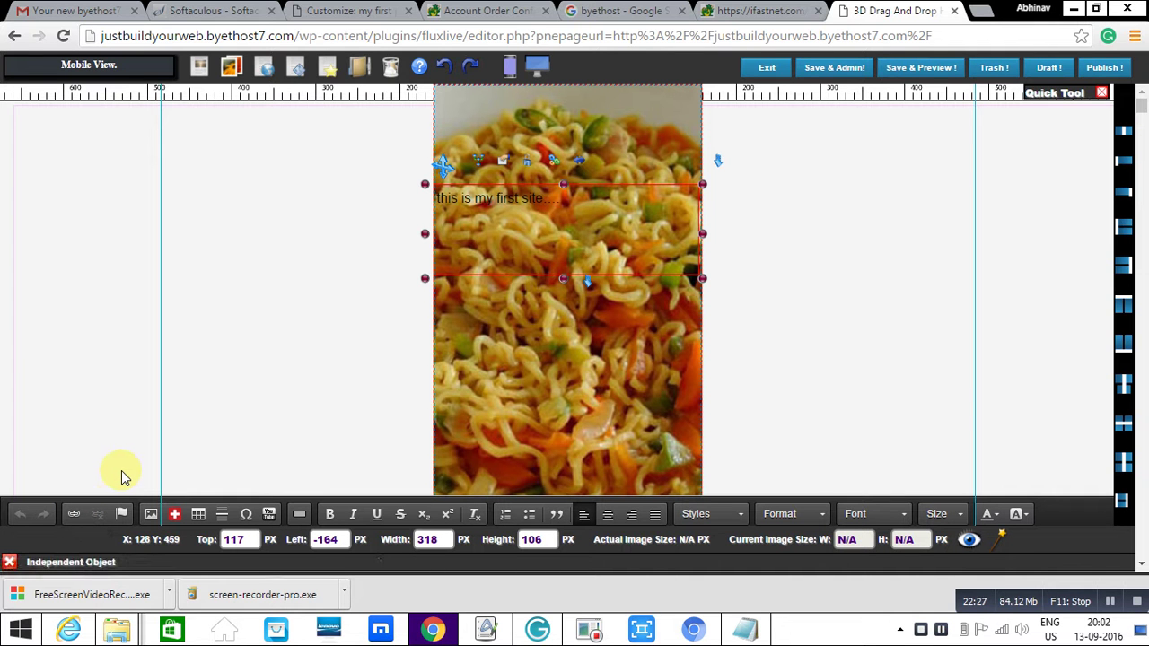
- Save the layout with Save & Admin! and log out of the WordPress admin
left_click(835, 68)
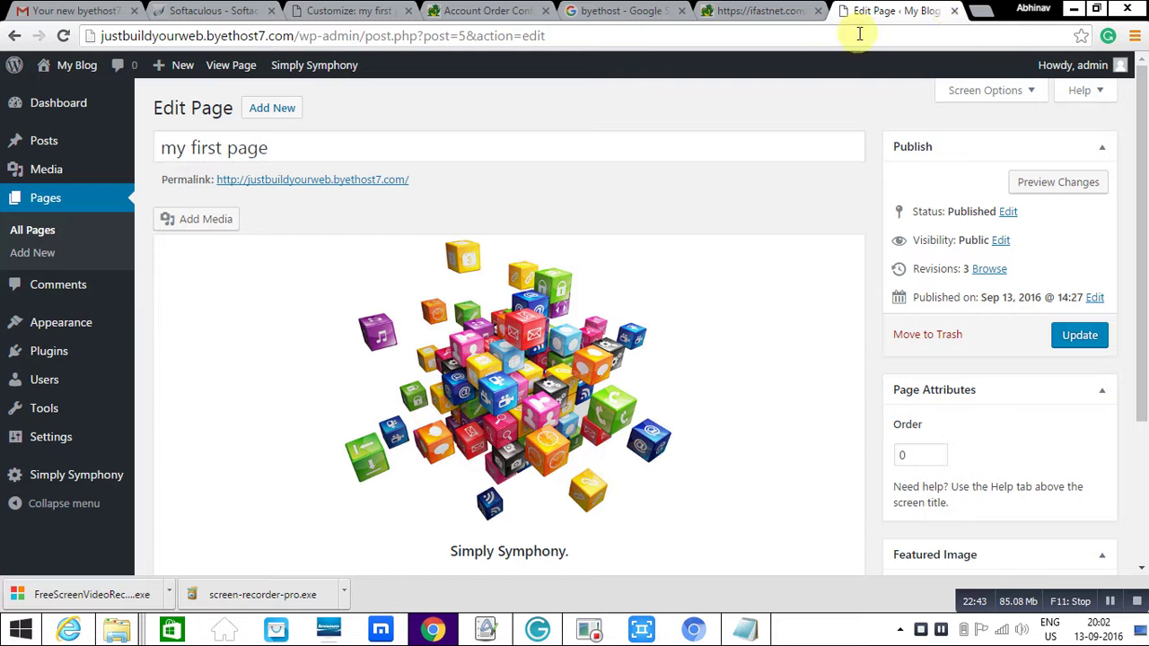
mouse_move(1102, 67)
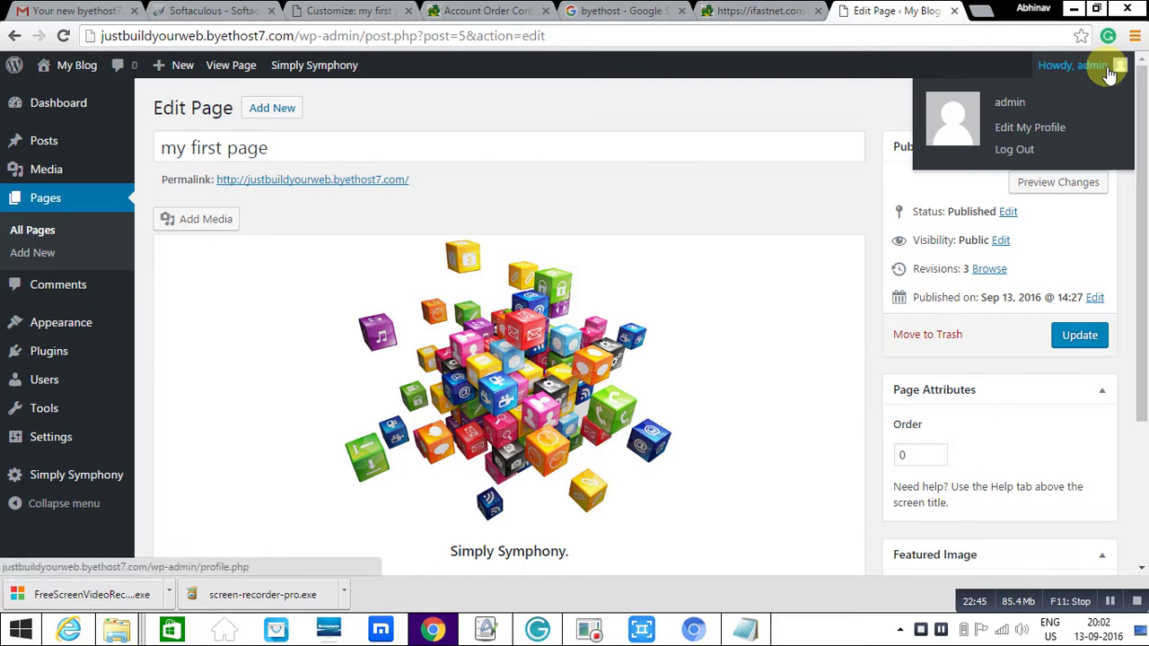
left_click(1014, 151)
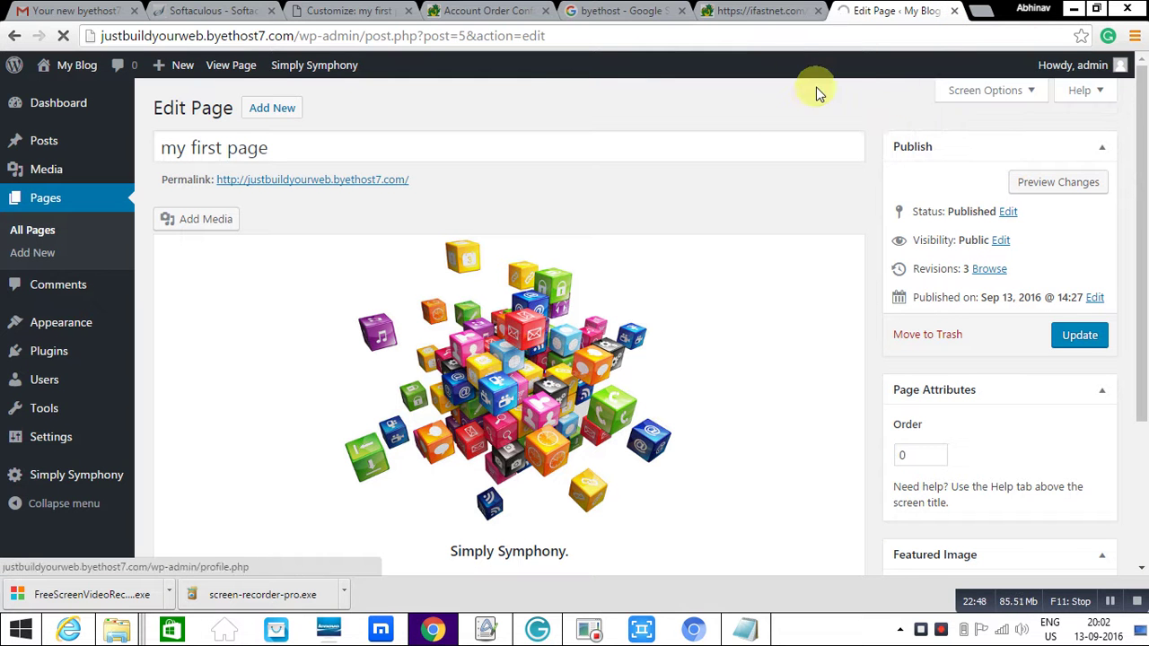
- Close the ifastnet, byethost, Account Order, Customize and Log In tabs
left_click(817, 11)
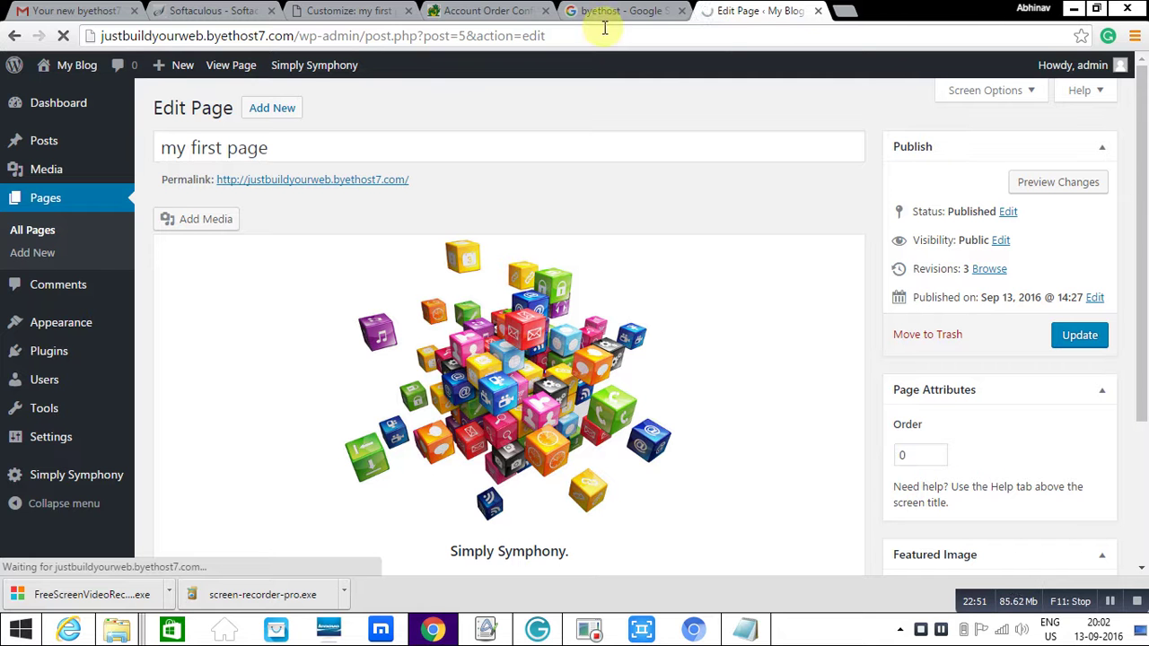
left_click(681, 10)
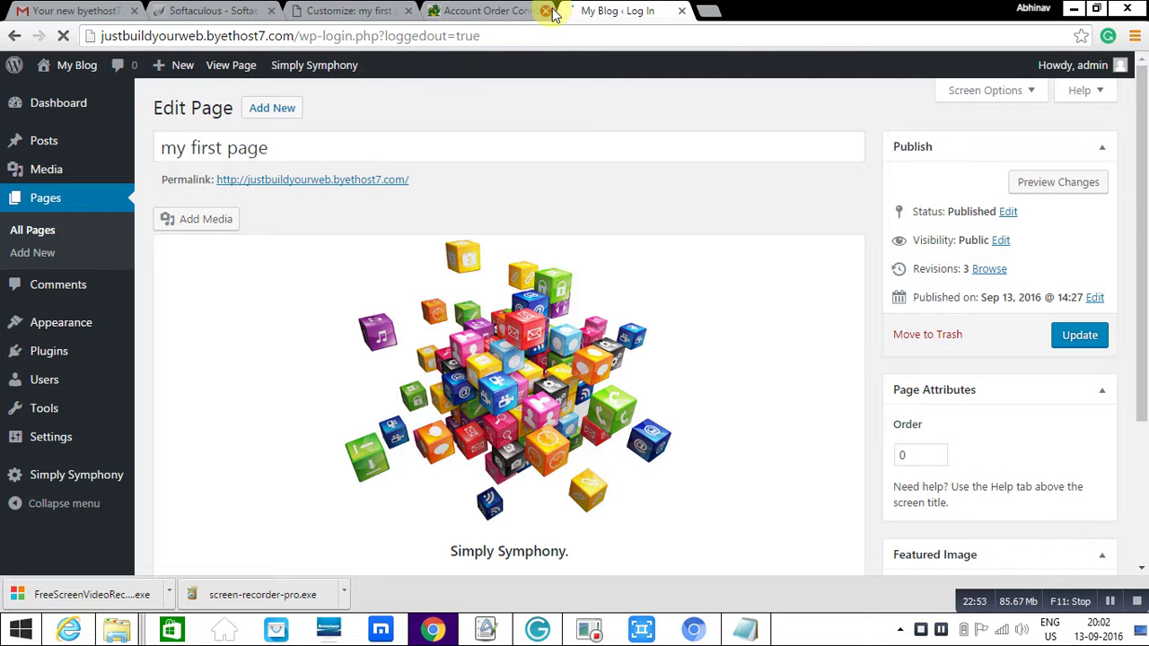
left_click(545, 11)
left_click(401, 13)
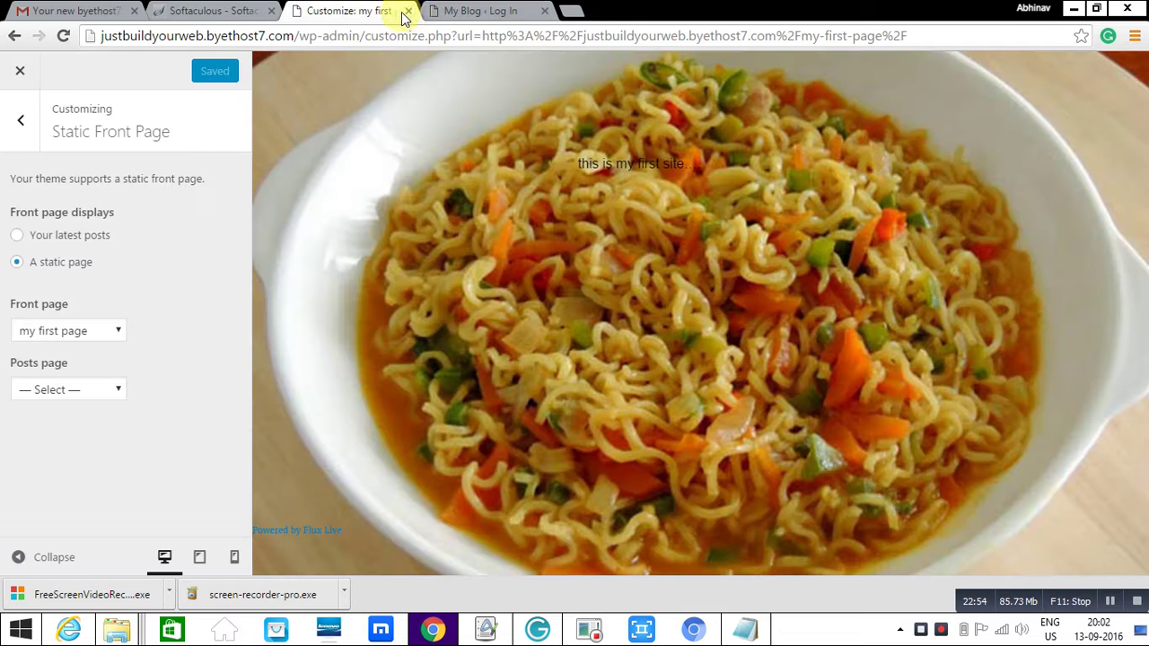
left_click(407, 11)
left_click(406, 11)
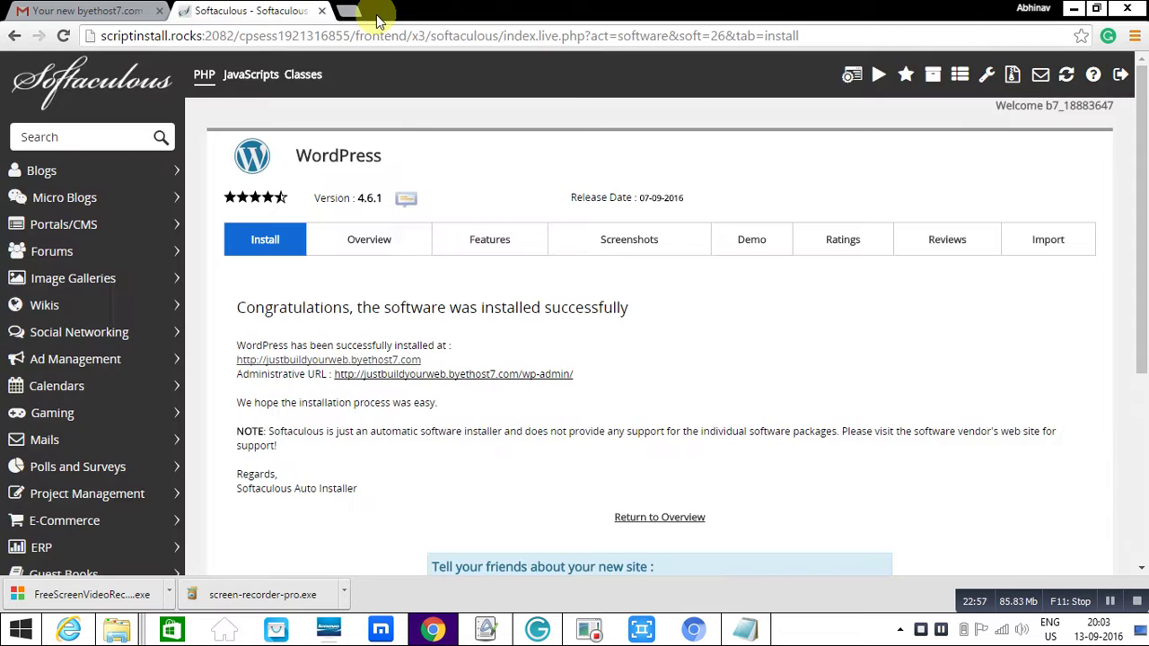
- Close the Softaculous tab and open justbuildyourweb.byethost7.com in a new tab
left_click(317, 11)
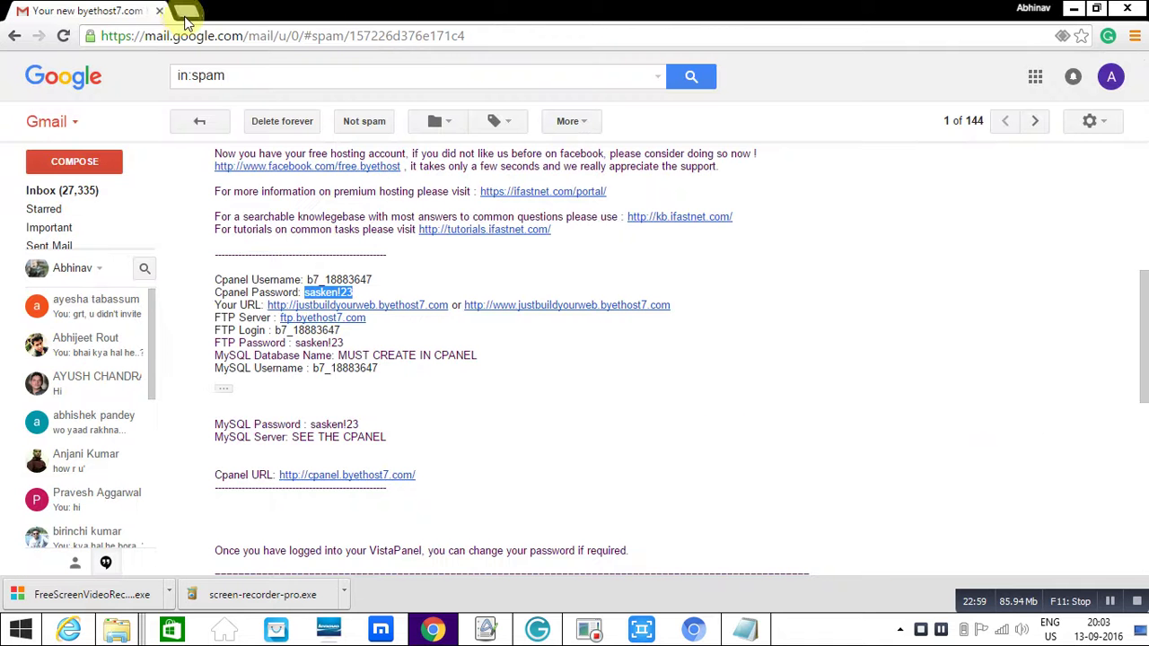
left_click(186, 18)
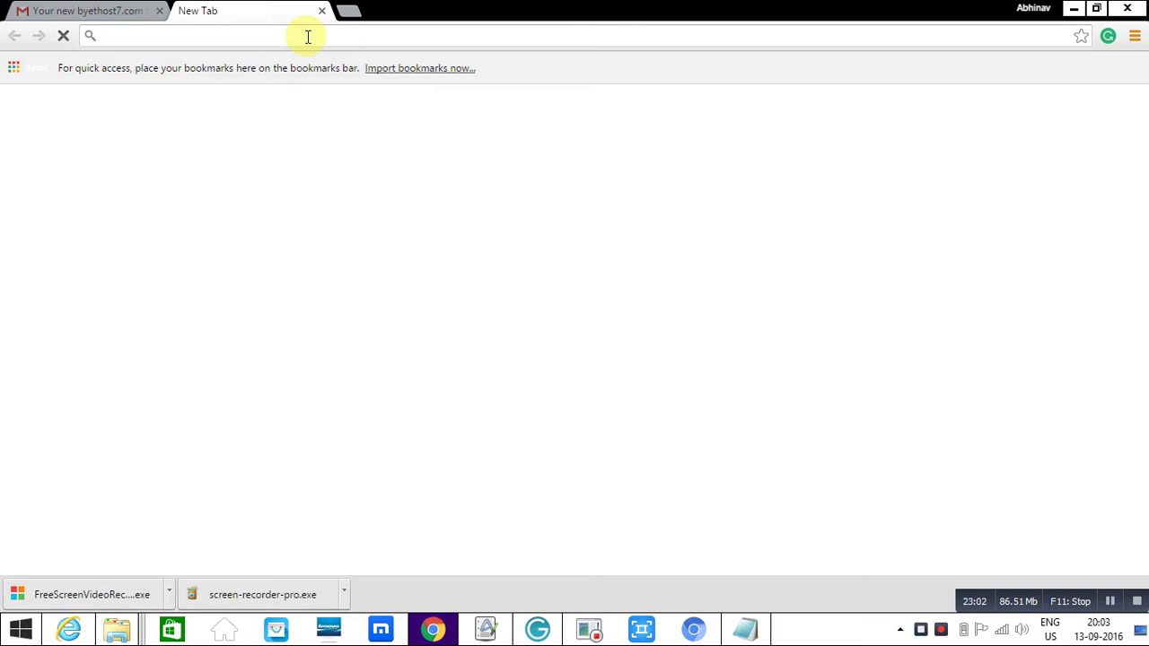
type("justbuildyourweb.byethost7.com")
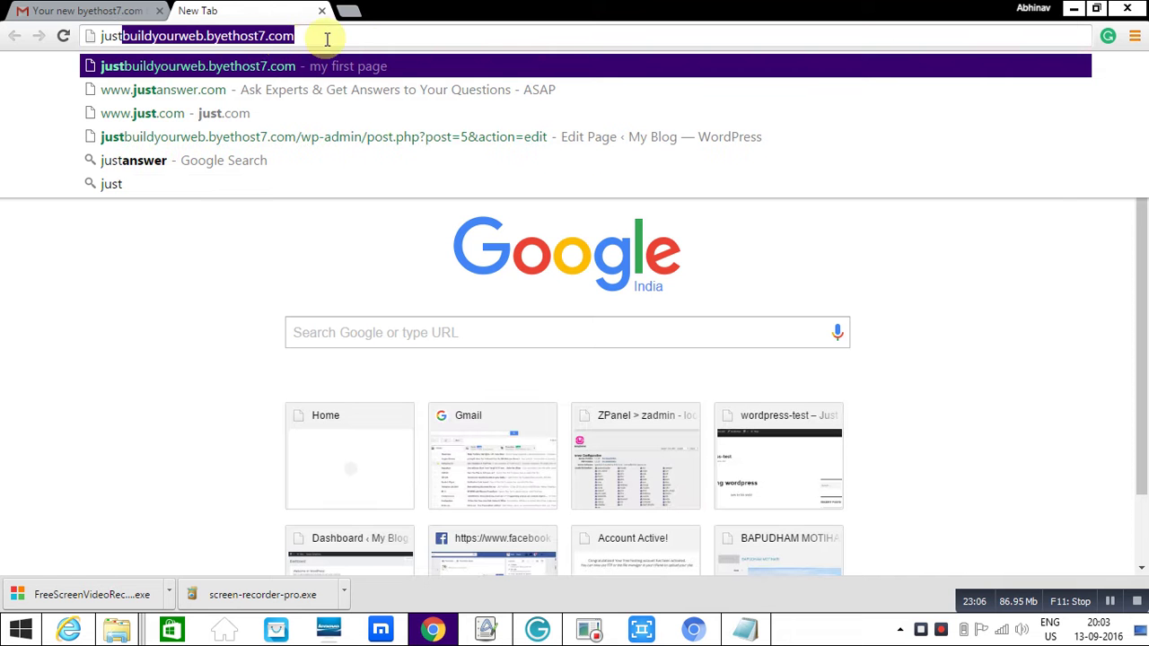
key("Return")
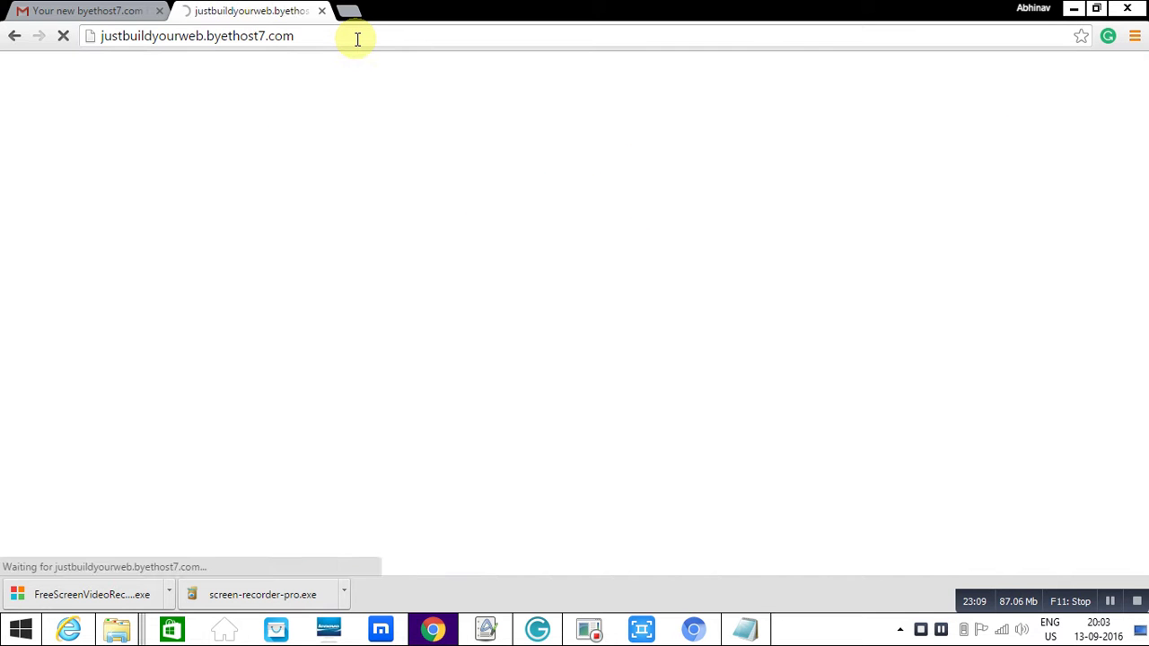